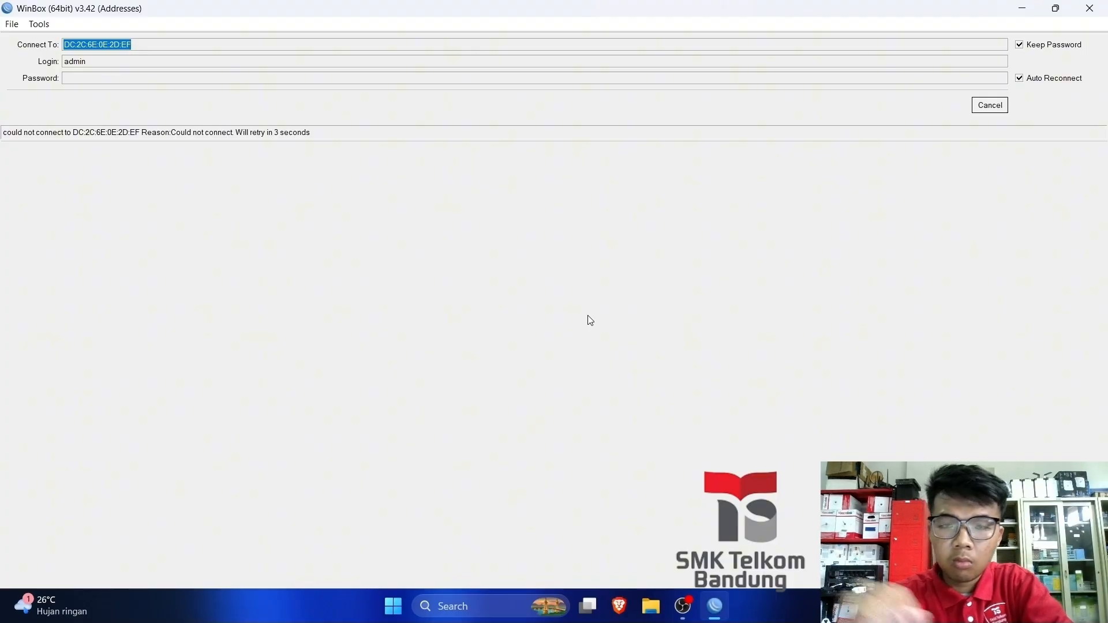
Connect as admin to the MikroTik RB951Ui-2HnD router from the refreshed neighbor list and dismiss the password change request.
{"action": "left_click", "coordinate": [989, 105]}
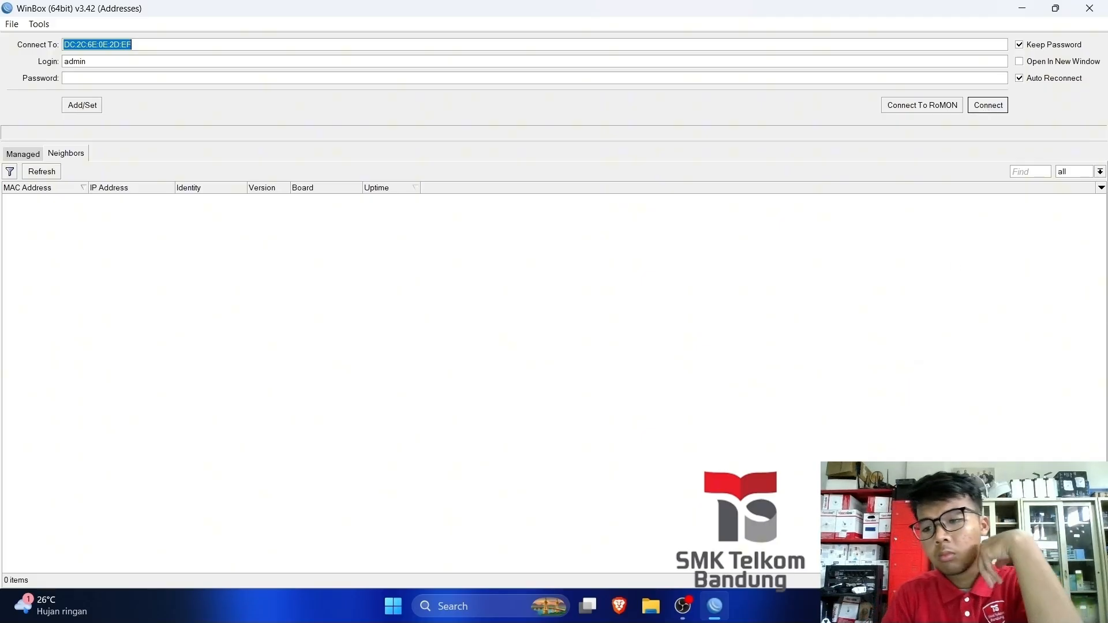
{"action": "left_click", "coordinate": [55, 171]}
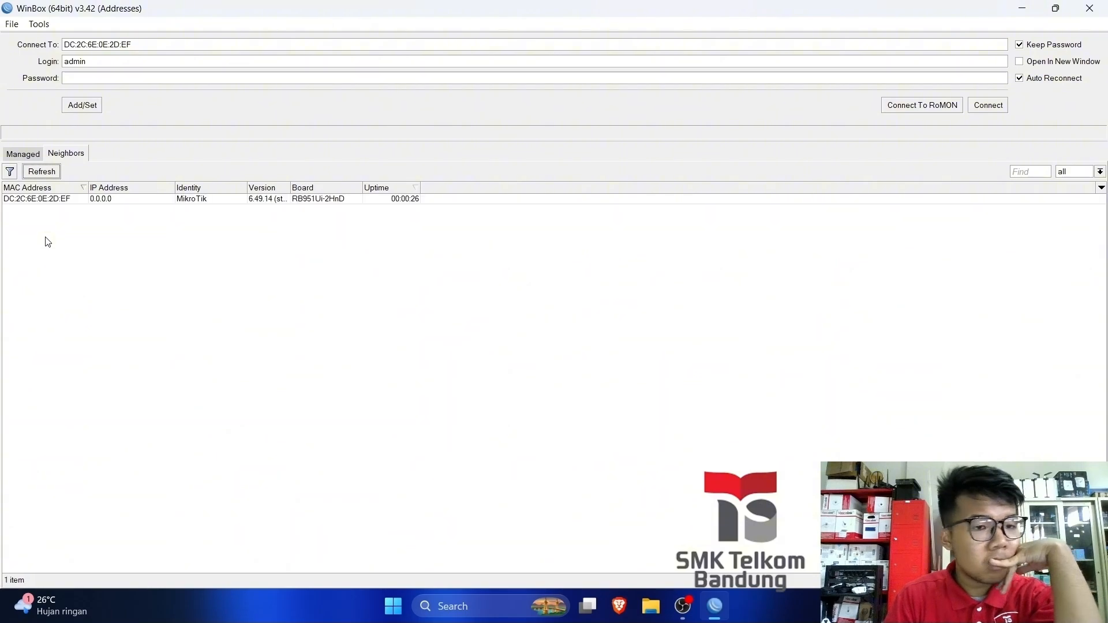
{"action": "left_click", "coordinate": [36, 200]}
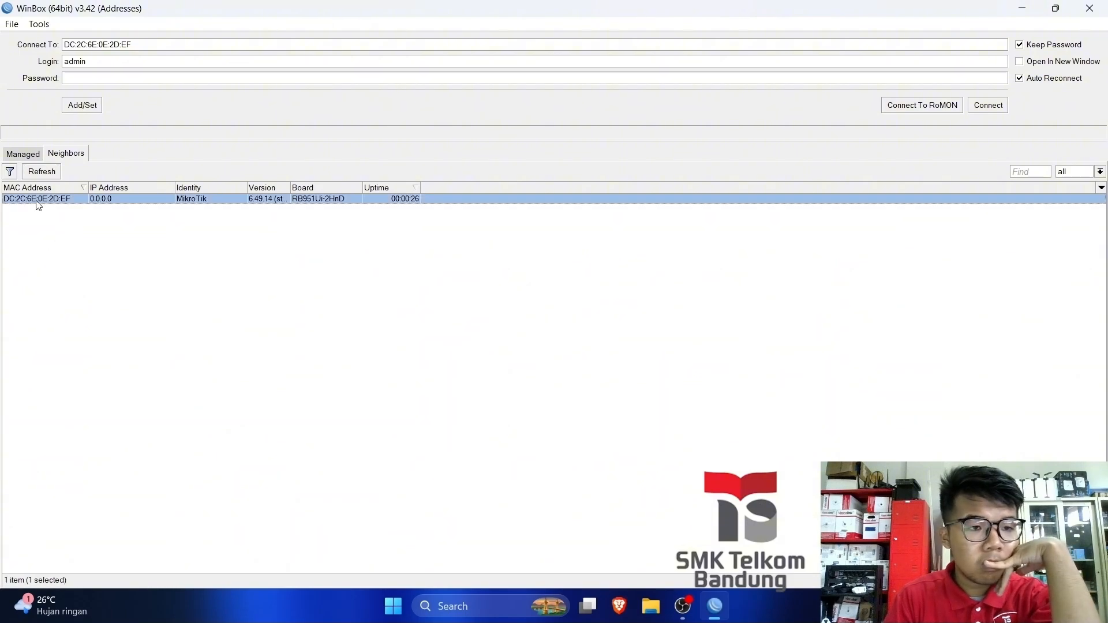
{"action": "left_click", "coordinate": [999, 108]}
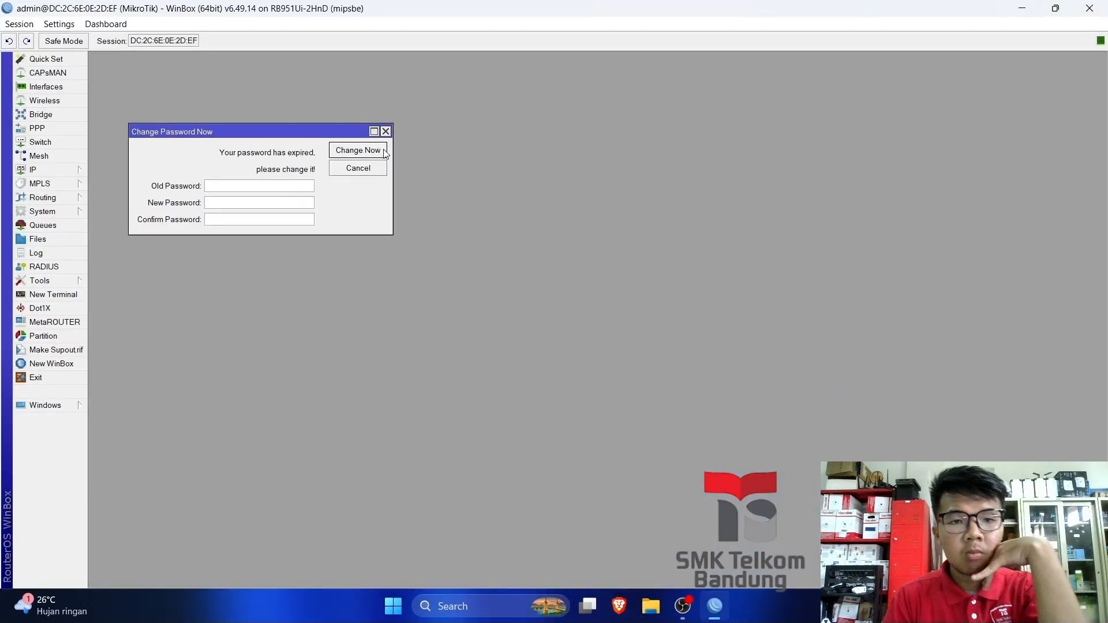
{"action": "left_click", "coordinate": [385, 132]}
Add a DHCP client on interface ether1 and move the DHCP Client window to the workspace's upper-left corner.
{"action": "left_click", "coordinate": [34, 170]}
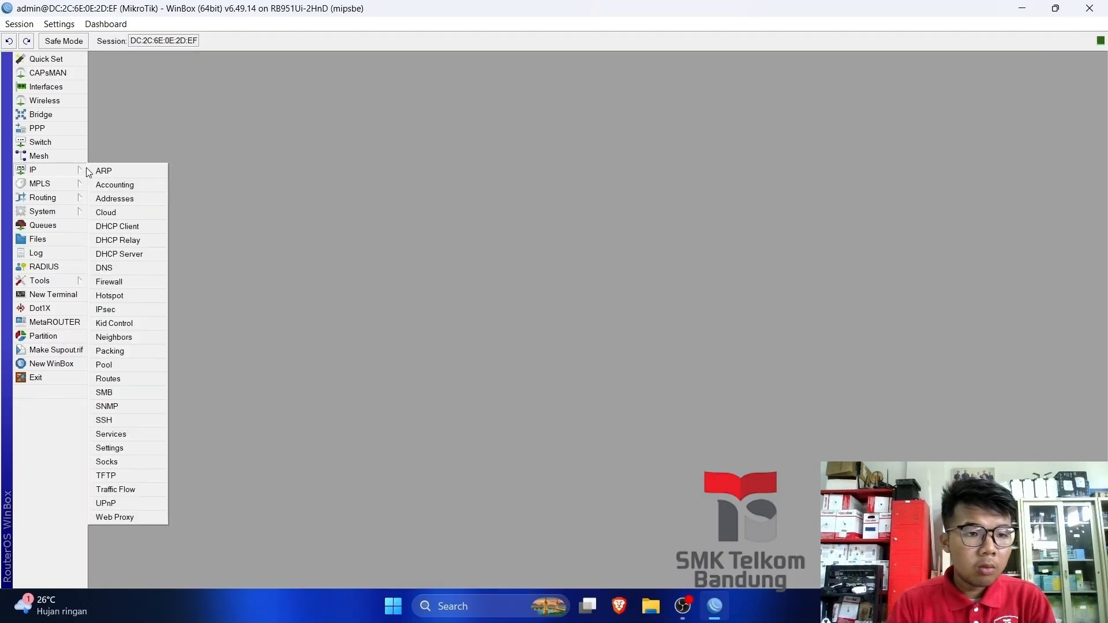
{"action": "left_click", "coordinate": [118, 227]}
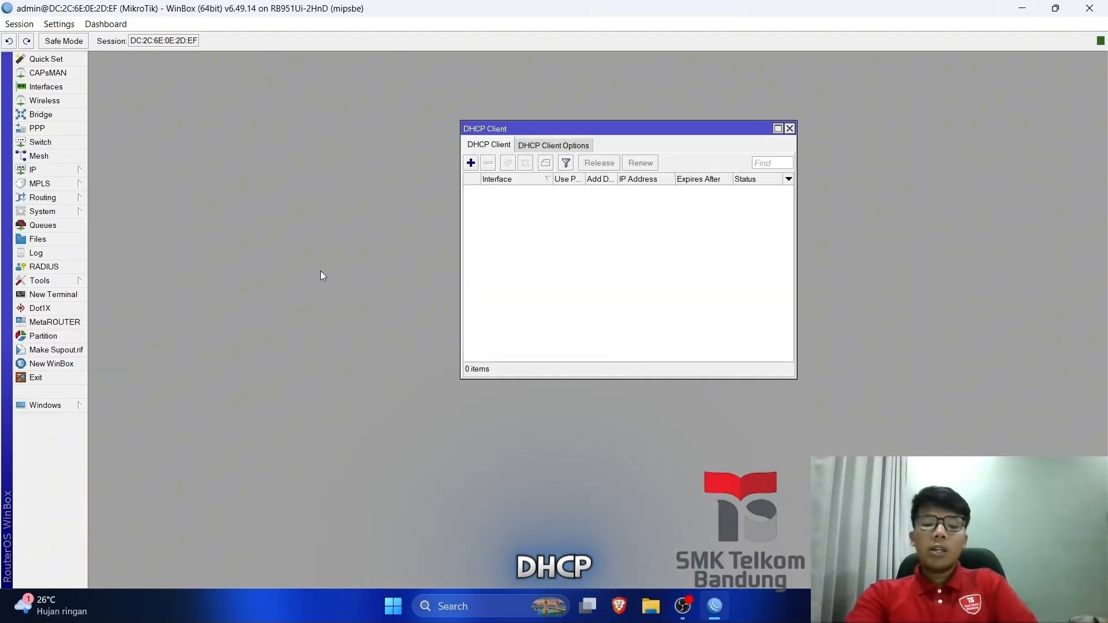
{"action": "left_click", "coordinate": [470, 163]}
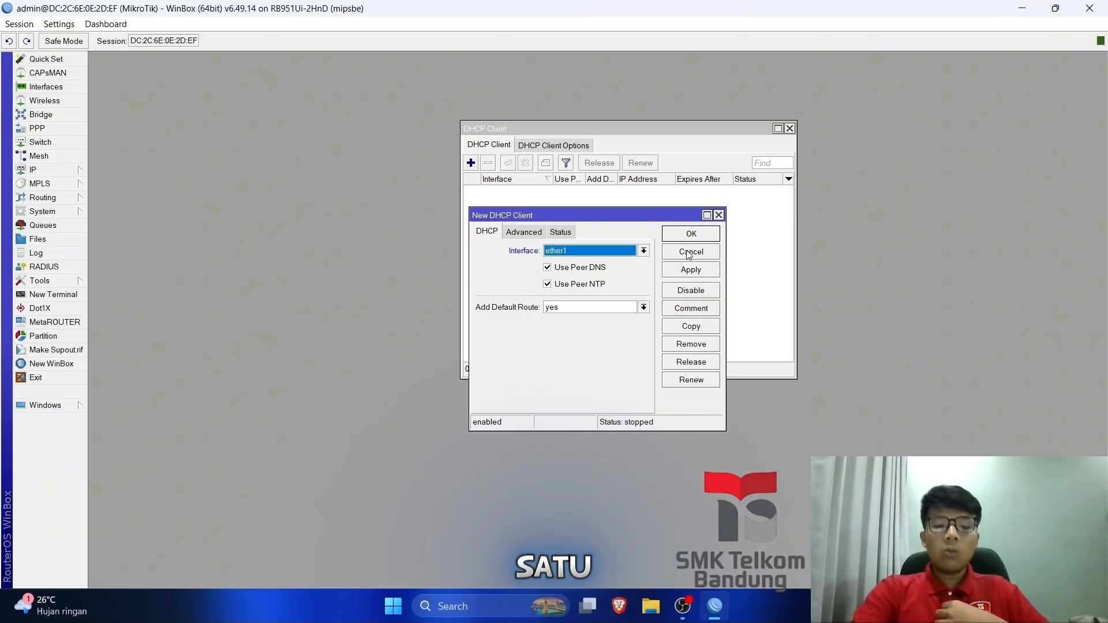
{"action": "left_click", "coordinate": [691, 270]}
{"action": "left_click", "coordinate": [695, 237]}
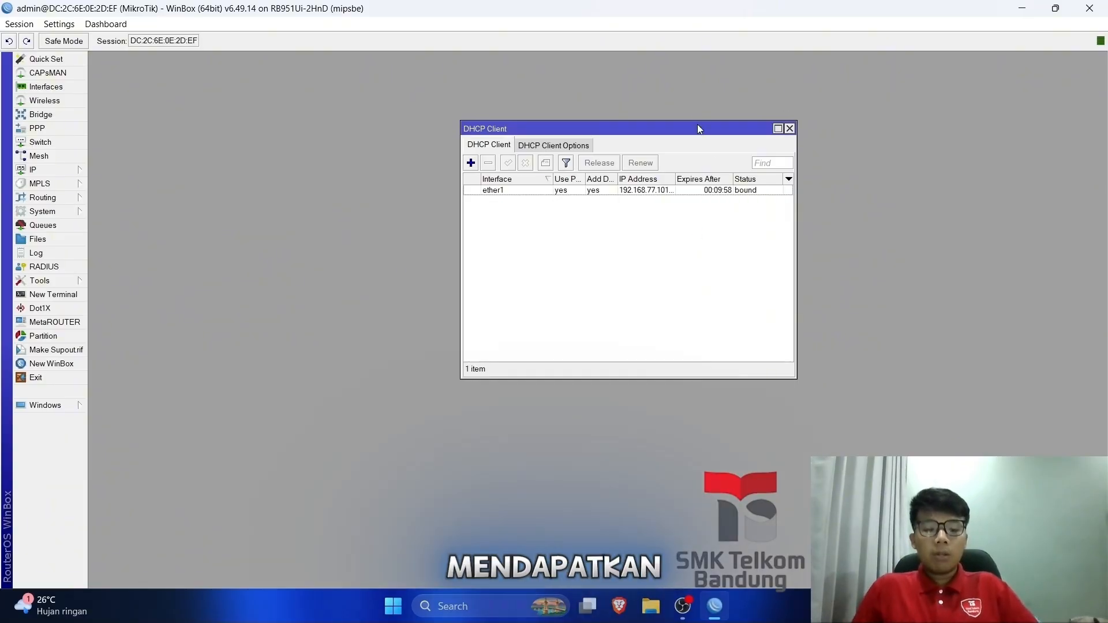
{"action": "left_click_drag", "start_coordinate": [697, 123], "coordinate": [327, 9]}
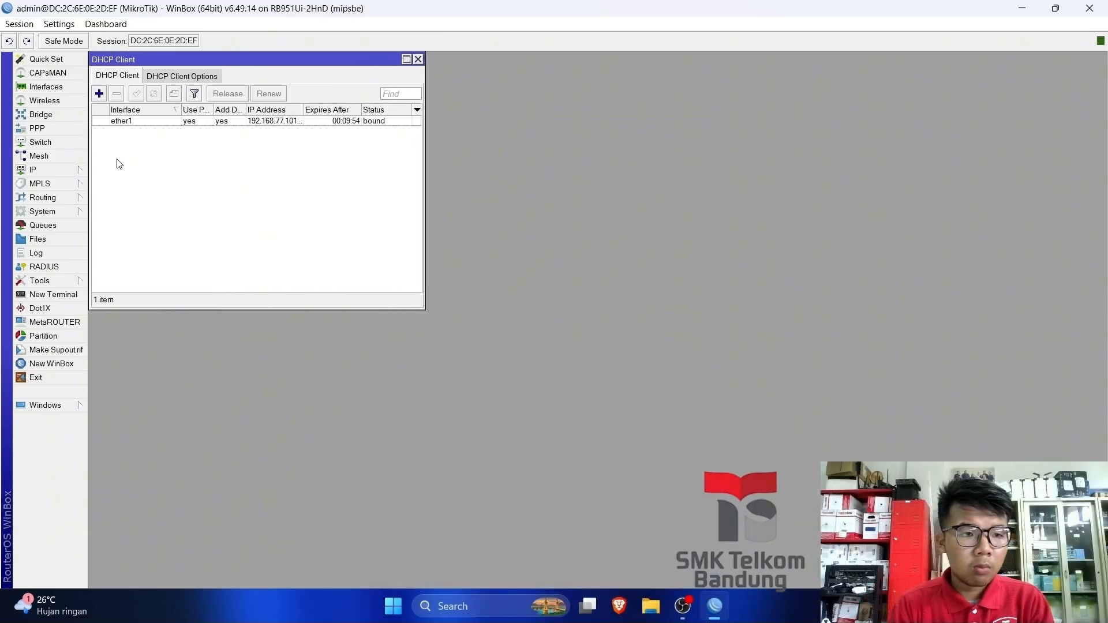
Add the IP address 10.10.10.1/26 to interface ether3, with the Address List window placed beside the DHCP Client window.
{"action": "left_click", "coordinate": [74, 170]}
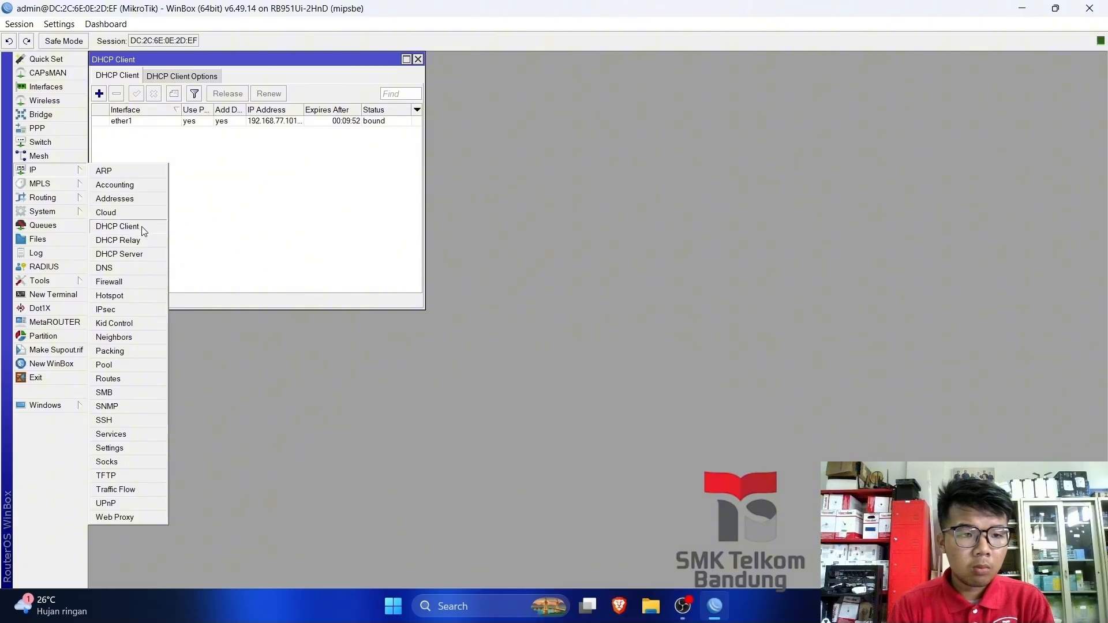
{"action": "left_click", "coordinate": [139, 202]}
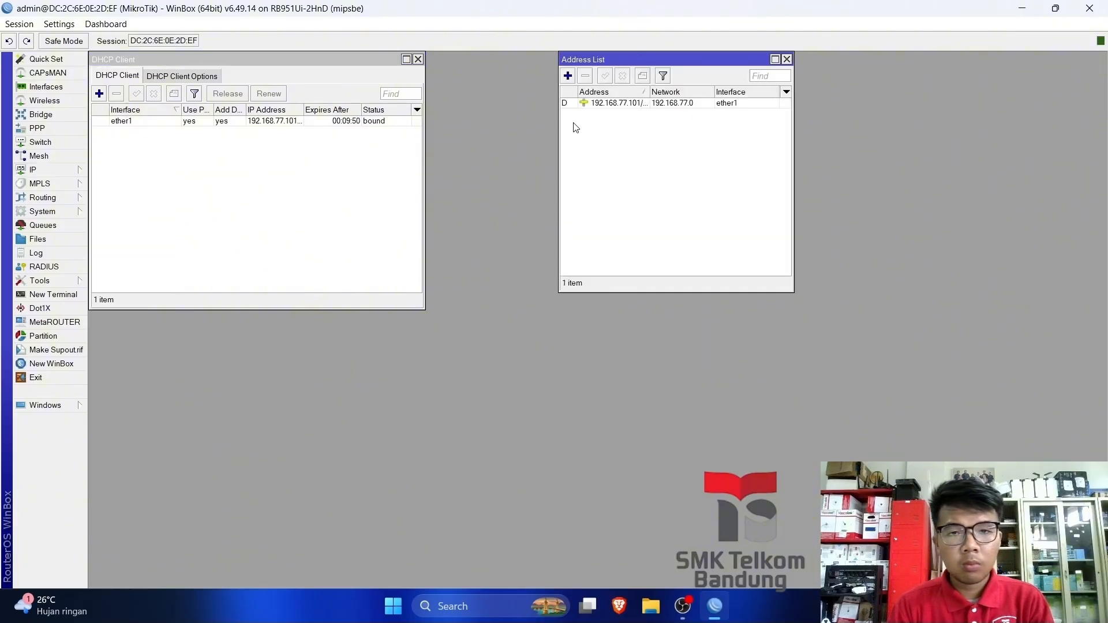
{"action": "left_click_drag", "start_coordinate": [636, 61], "coordinate": [507, 58]}
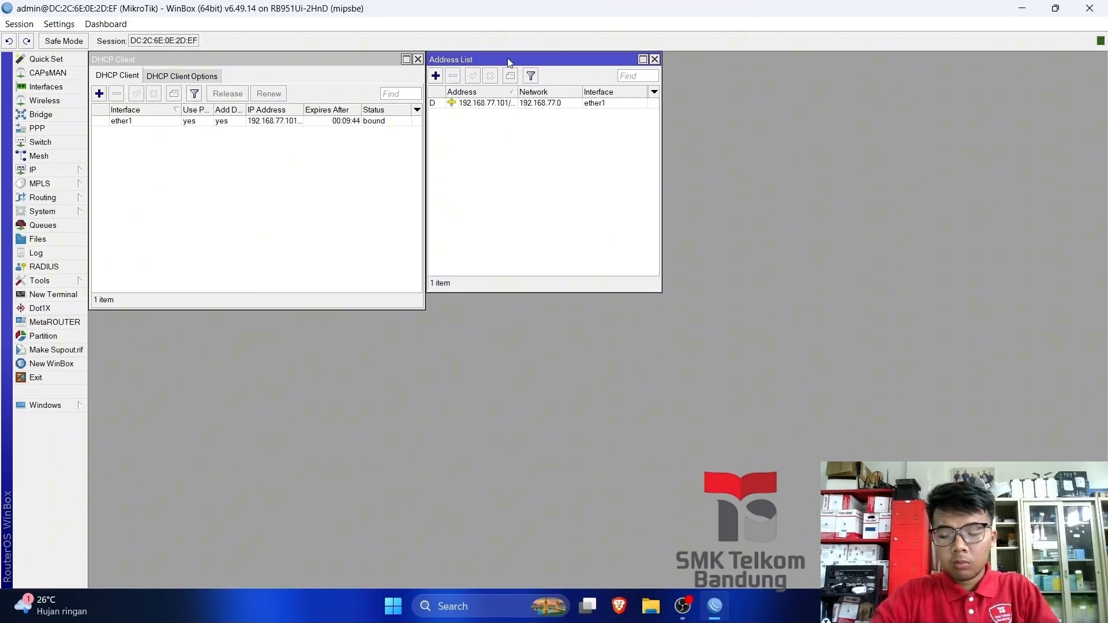
{"action": "left_click", "coordinate": [435, 75]}
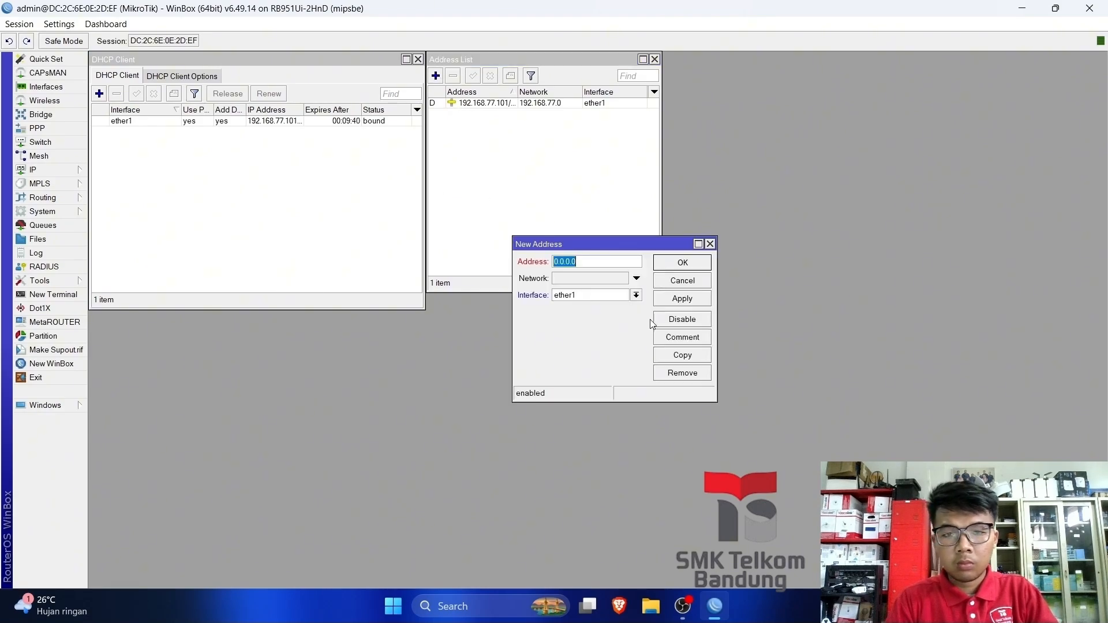
{"action": "type", "text": "10.10.10."}
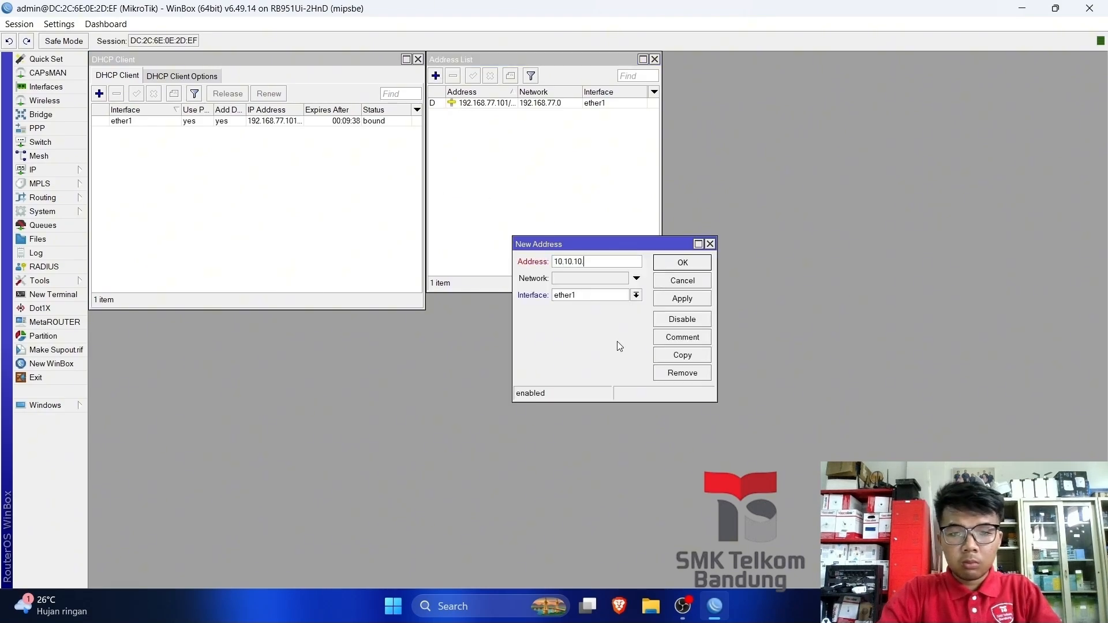
{"action": "type", "text": "1/26"}
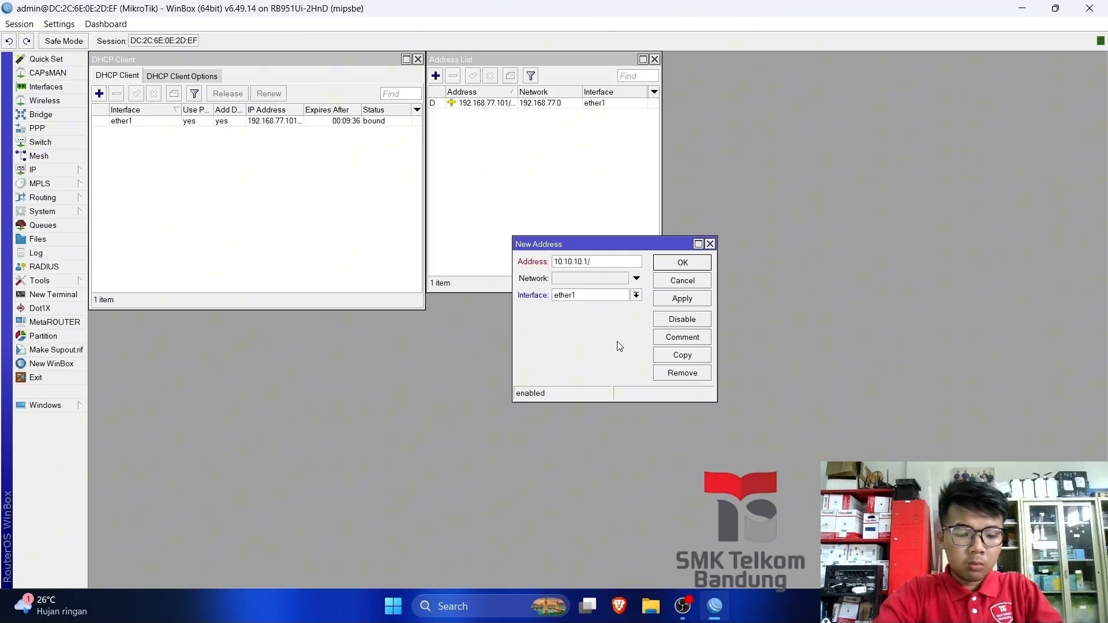
{"action": "left_click", "coordinate": [627, 299]}
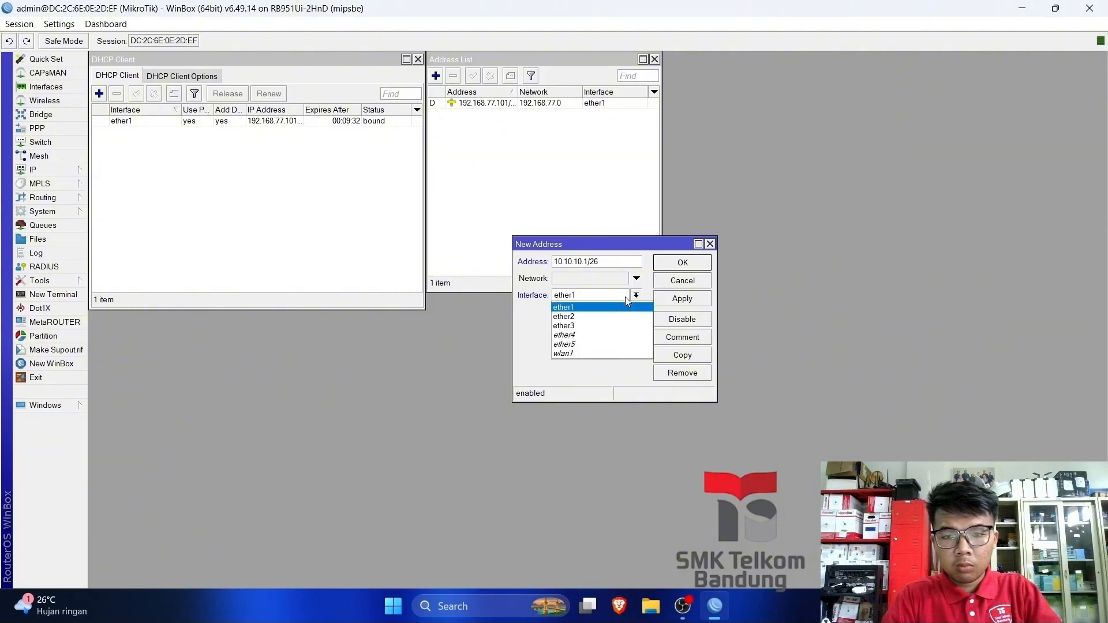
{"action": "left_click", "coordinate": [618, 327]}
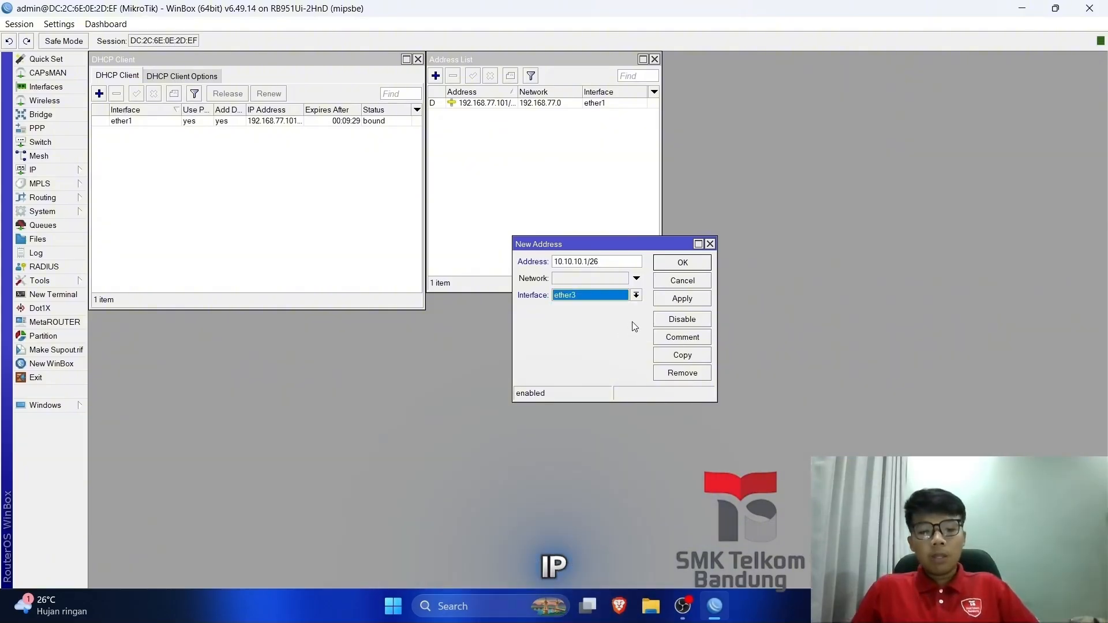
{"action": "left_click", "coordinate": [682, 299]}
{"action": "left_click", "coordinate": [684, 262]}
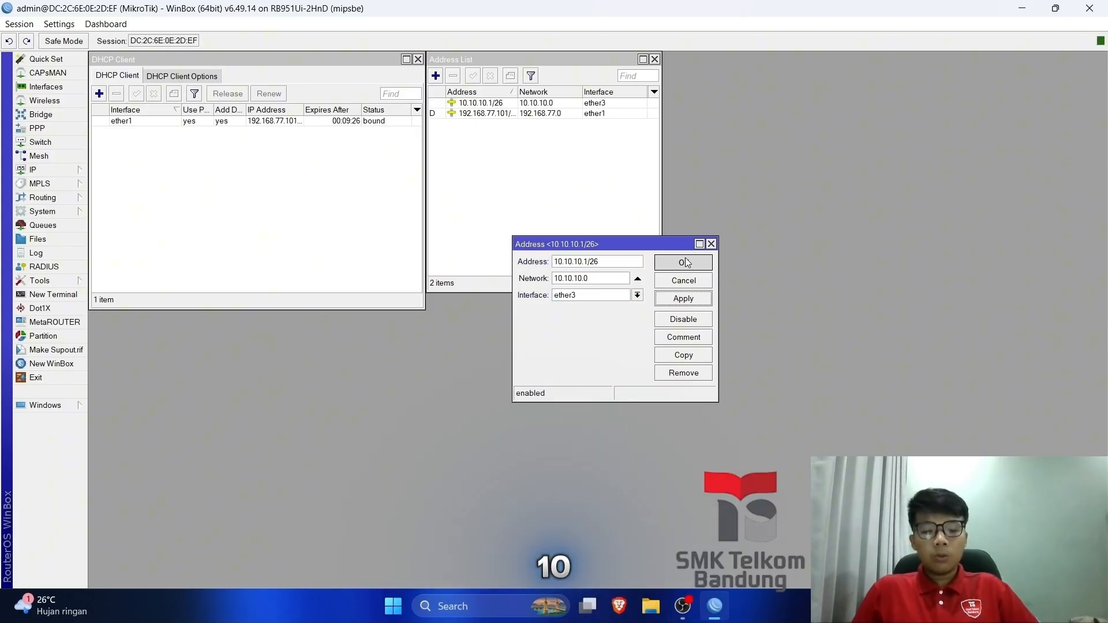
Add the IP address 11.11.11.1/30 to interface ether2.
{"action": "left_click", "coordinate": [436, 77]}
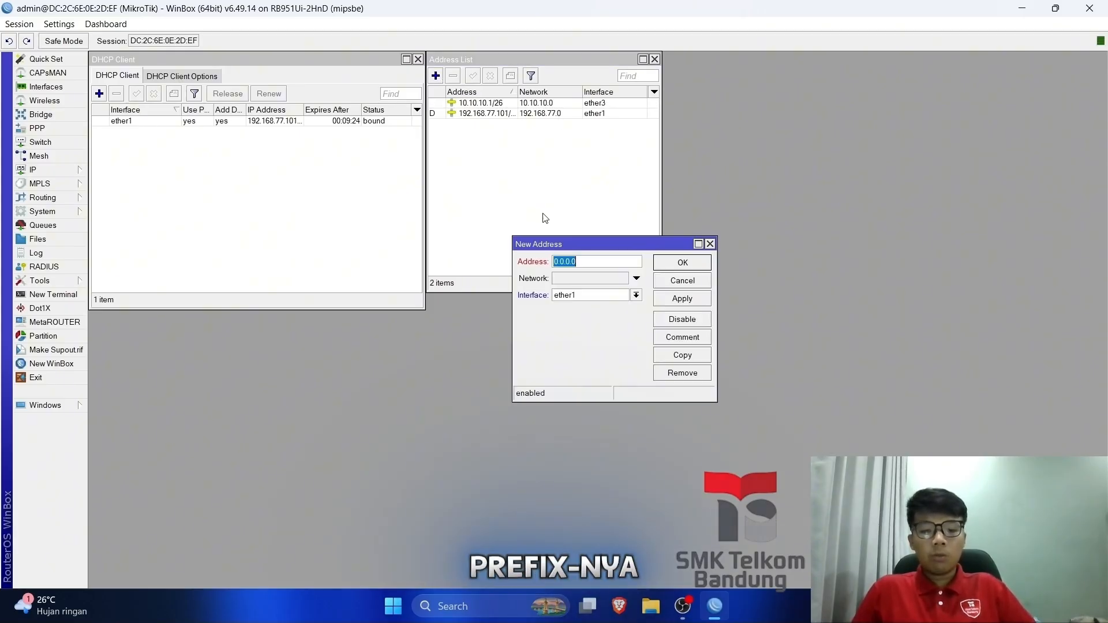
{"action": "type", "text": "11."}
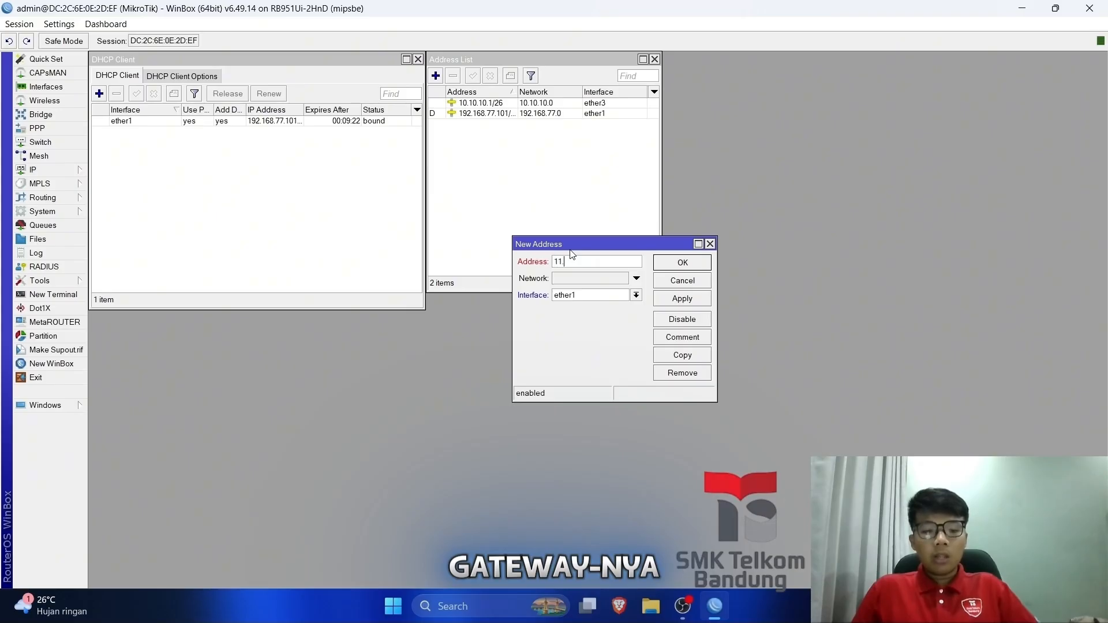
{"action": "type", "text": "11.11.1"}
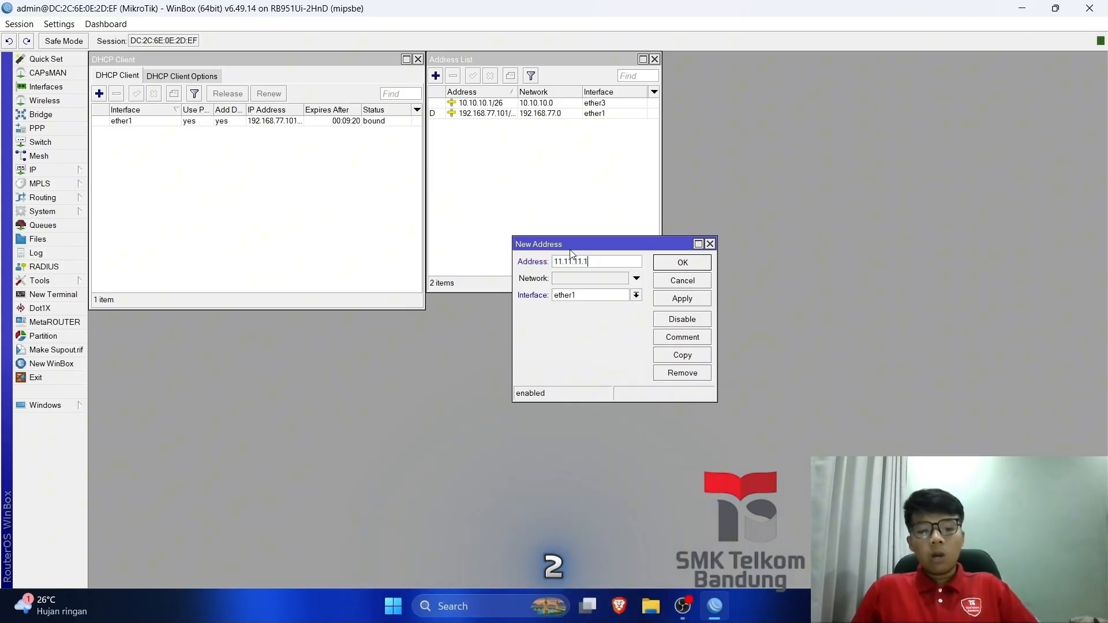
{"action": "type", "text": "/"}
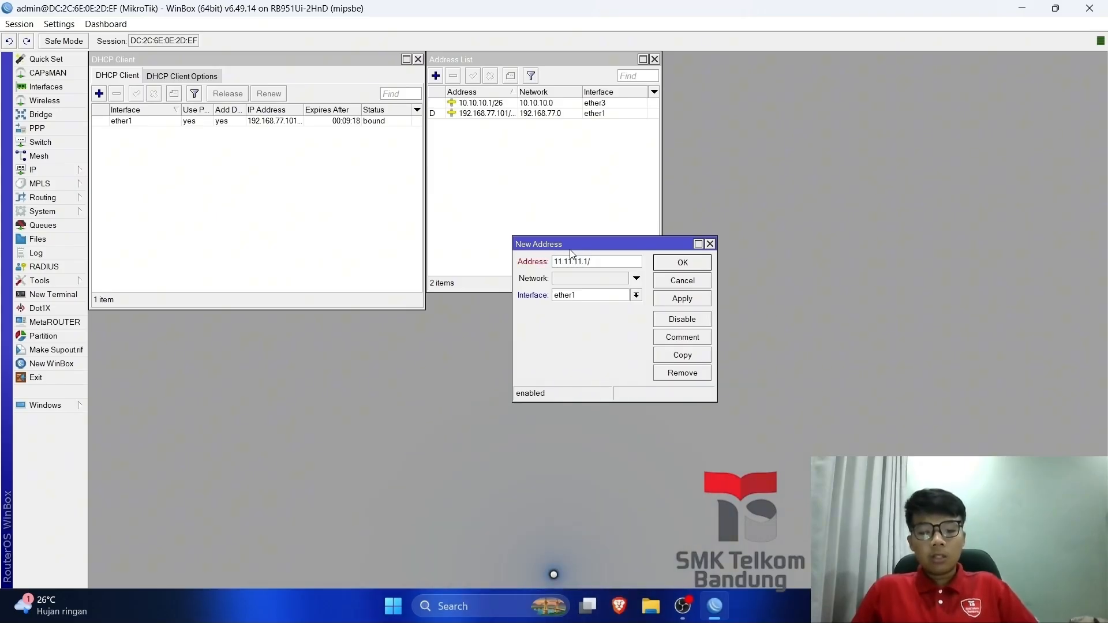
{"action": "type", "text": "26"}
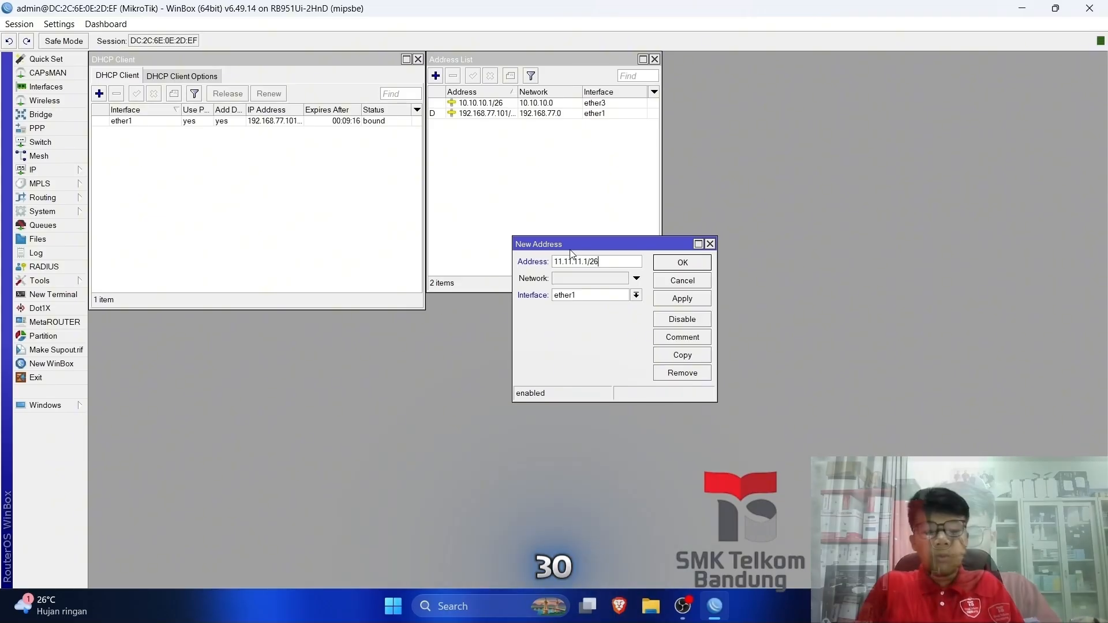
{"action": "key", "text": "BackSpace"}
{"action": "key", "text": "BackSpace"}
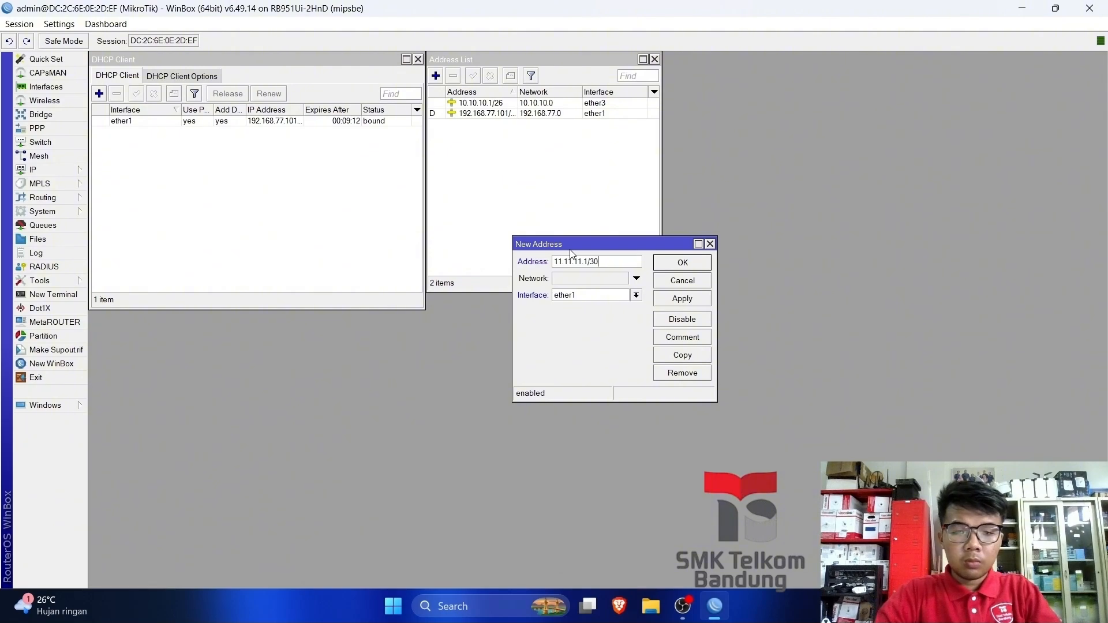
{"action": "left_click", "coordinate": [622, 298]}
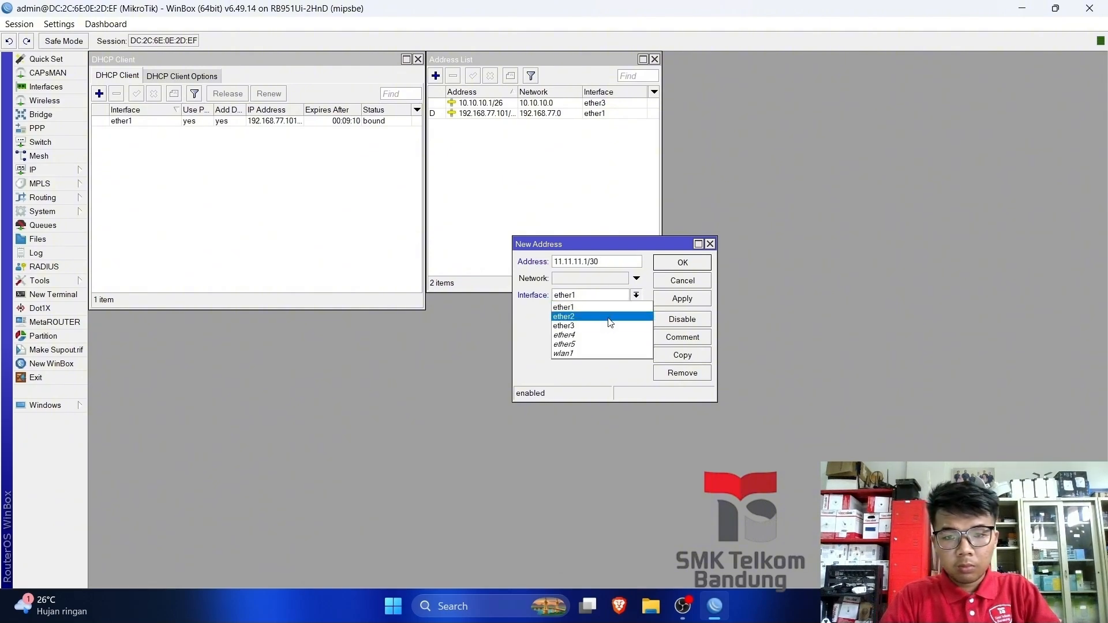
{"action": "left_click", "coordinate": [606, 318]}
{"action": "left_click", "coordinate": [666, 300]}
{"action": "left_click", "coordinate": [674, 265]}
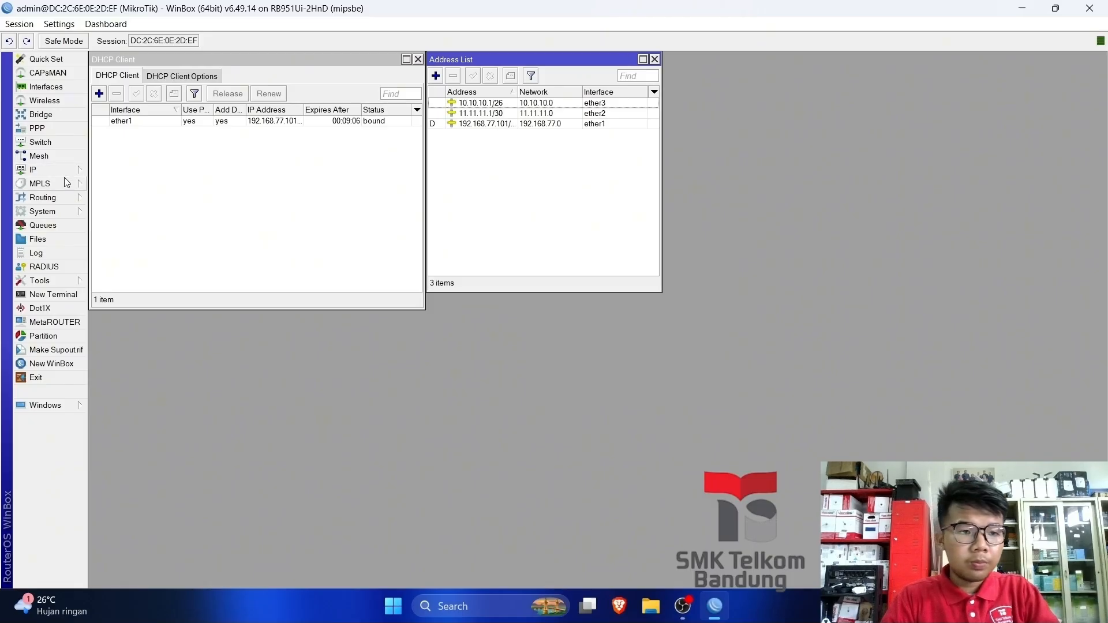
Set the router's DNS server to 8.8.8.8, allow remote requests and apply the DNS settings.
{"action": "left_click", "coordinate": [36, 170]}
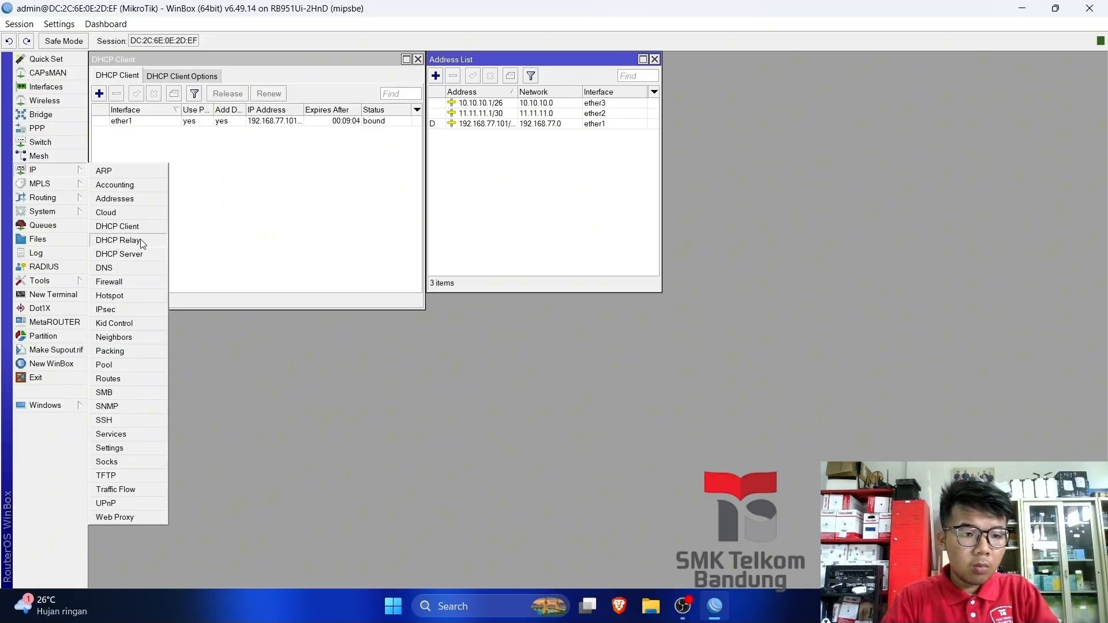
{"action": "left_click", "coordinate": [132, 268]}
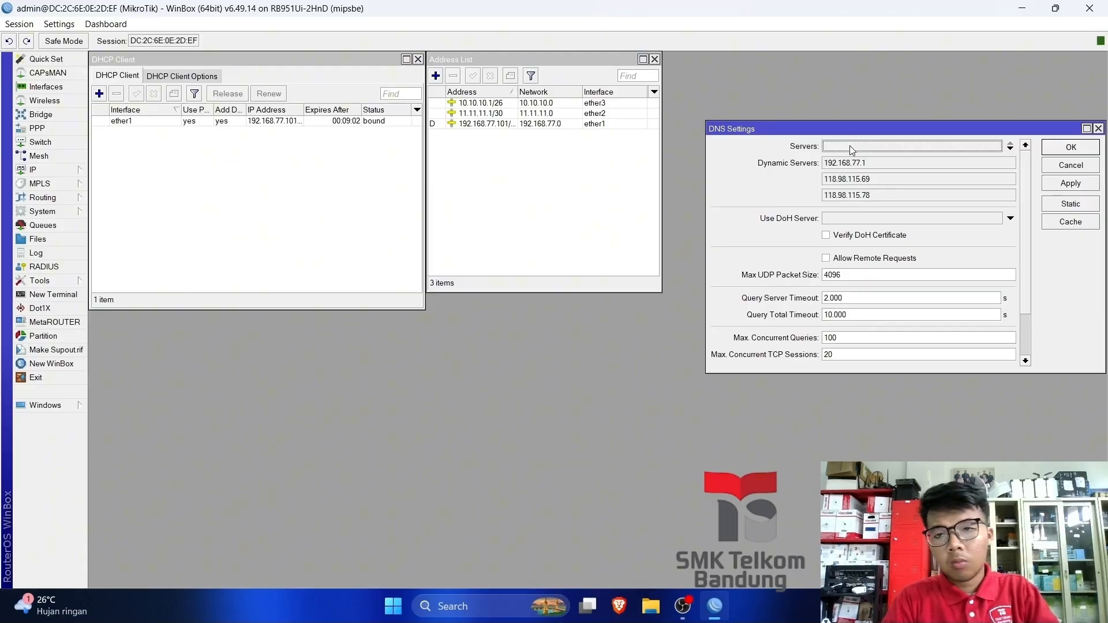
{"action": "left_click_drag", "start_coordinate": [848, 127], "coordinate": [804, 56]}
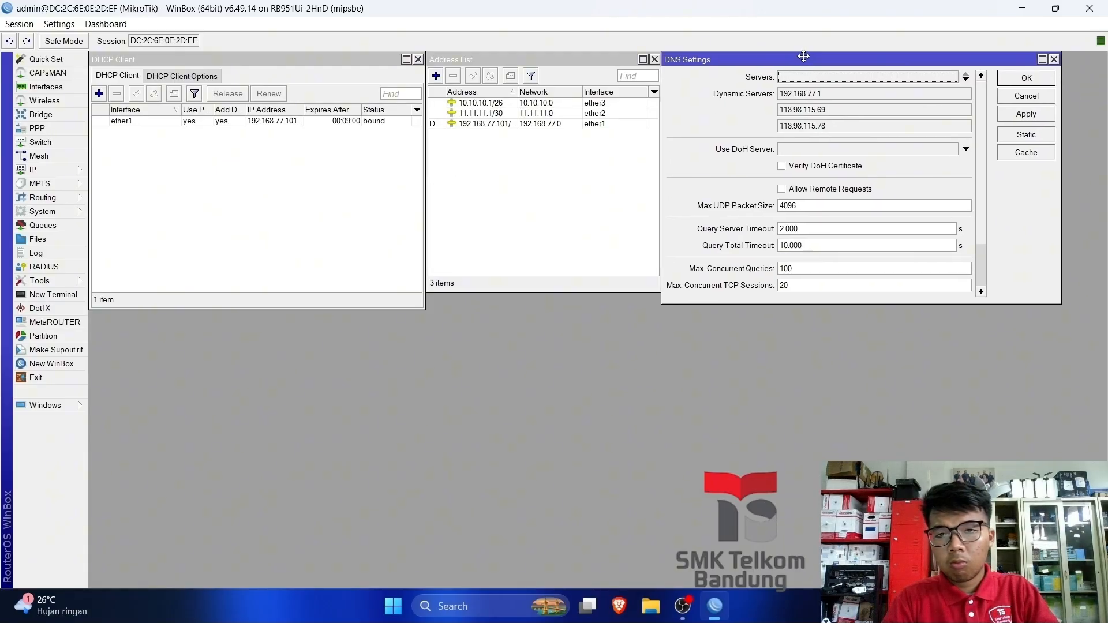
{"action": "left_click", "coordinate": [811, 78]}
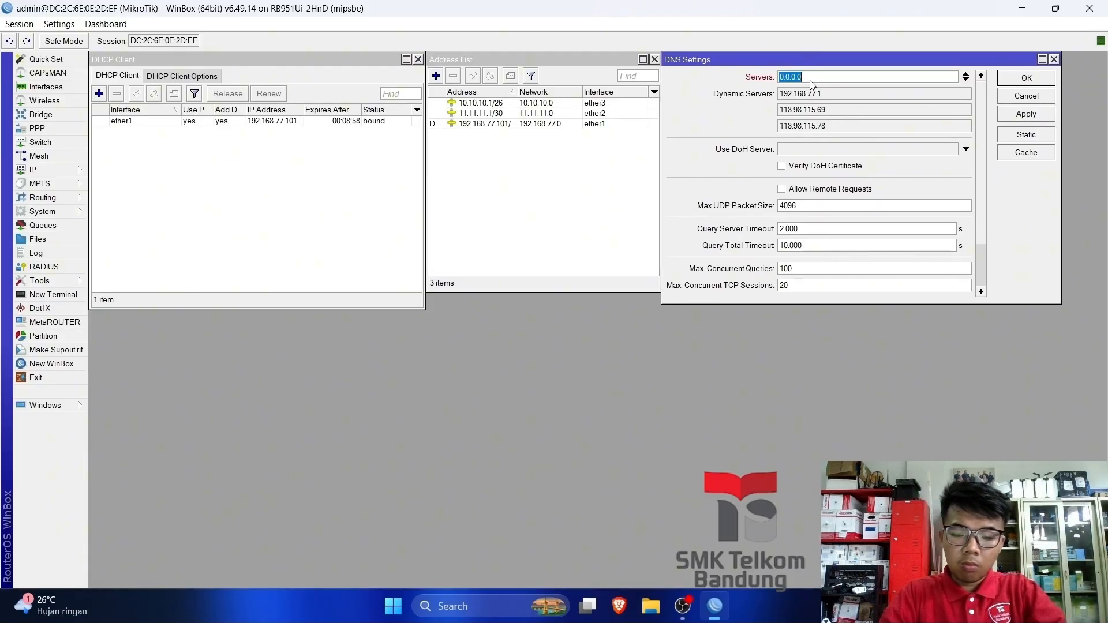
{"action": "type", "text": "8.8.8.8"}
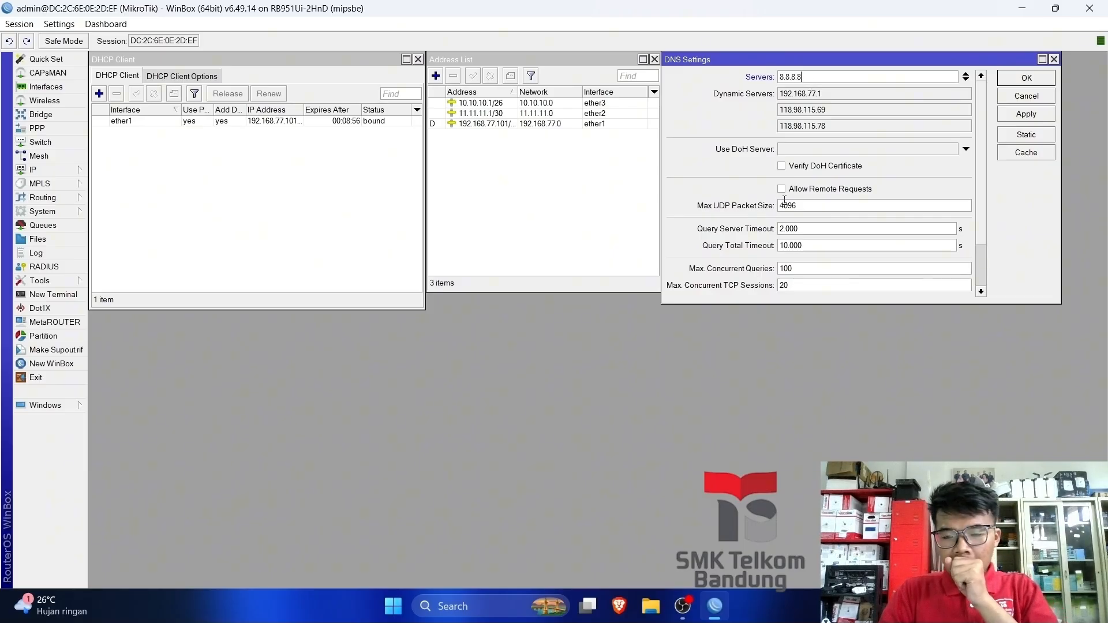
{"action": "left_click", "coordinate": [782, 190]}
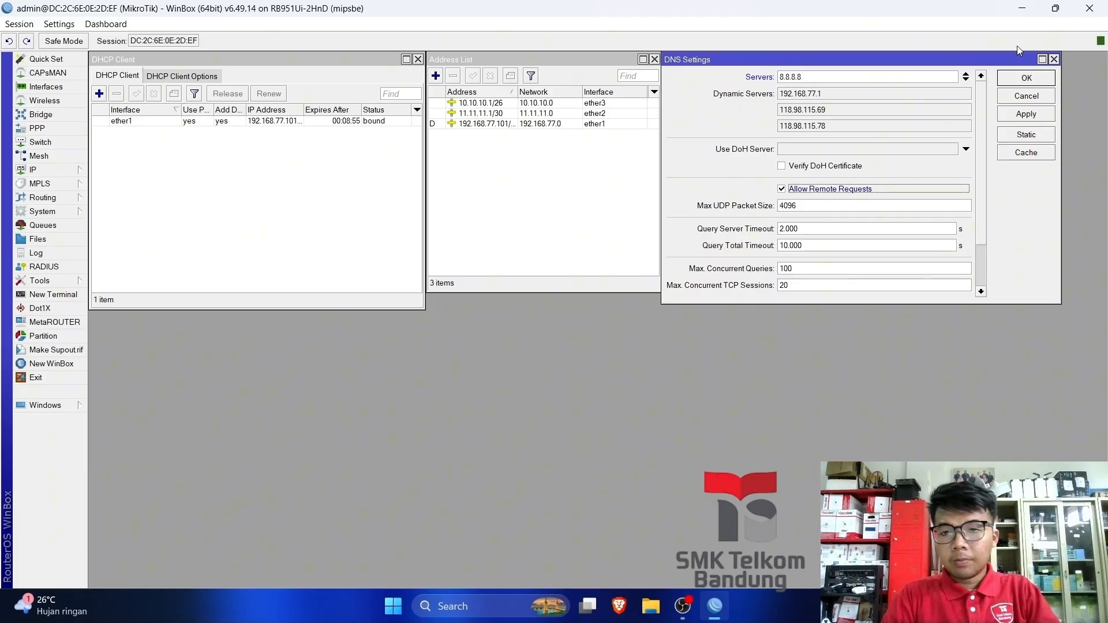
{"action": "left_click", "coordinate": [1026, 115]}
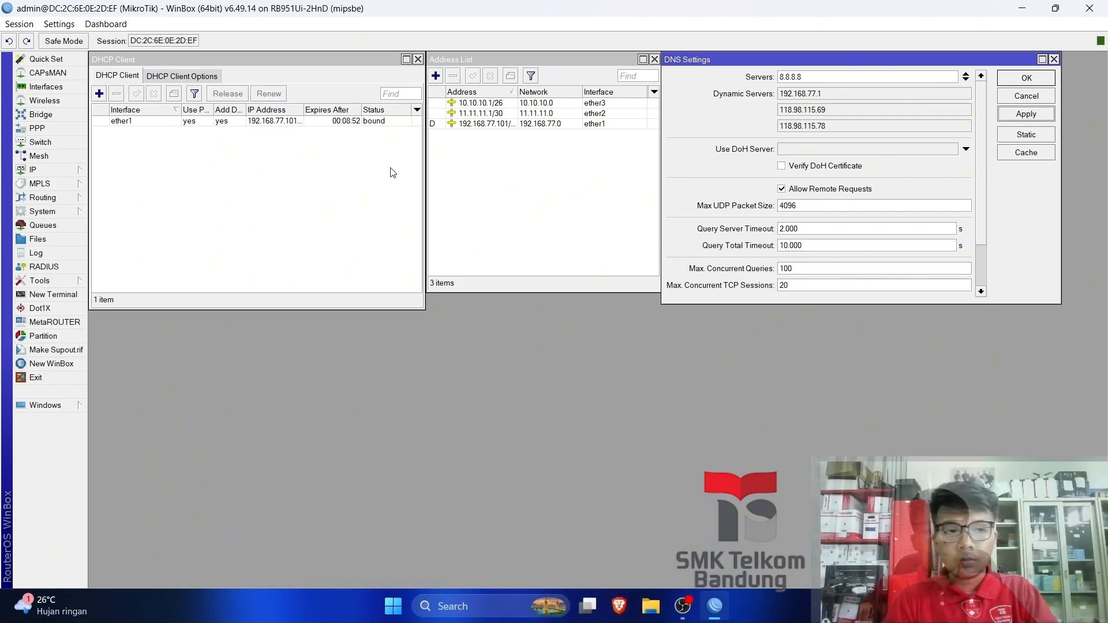
Open the firewall's NAT rules and place the Firewall window below the DHCP Client window.
{"action": "left_click", "coordinate": [35, 169]}
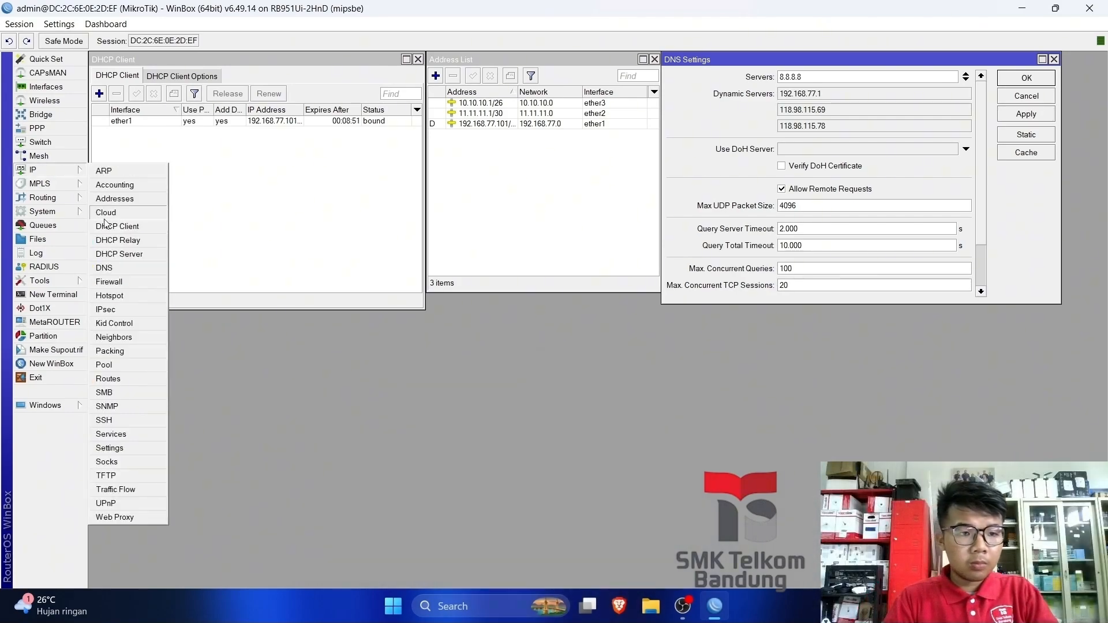
{"action": "left_click", "coordinate": [123, 282]}
{"action": "left_click_drag", "start_coordinate": [351, 63], "coordinate": [348, 317]}
Add a NAT rule with chain srcnat, out interface ether1 and action masquerade.
{"action": "left_click", "coordinate": [97, 352]}
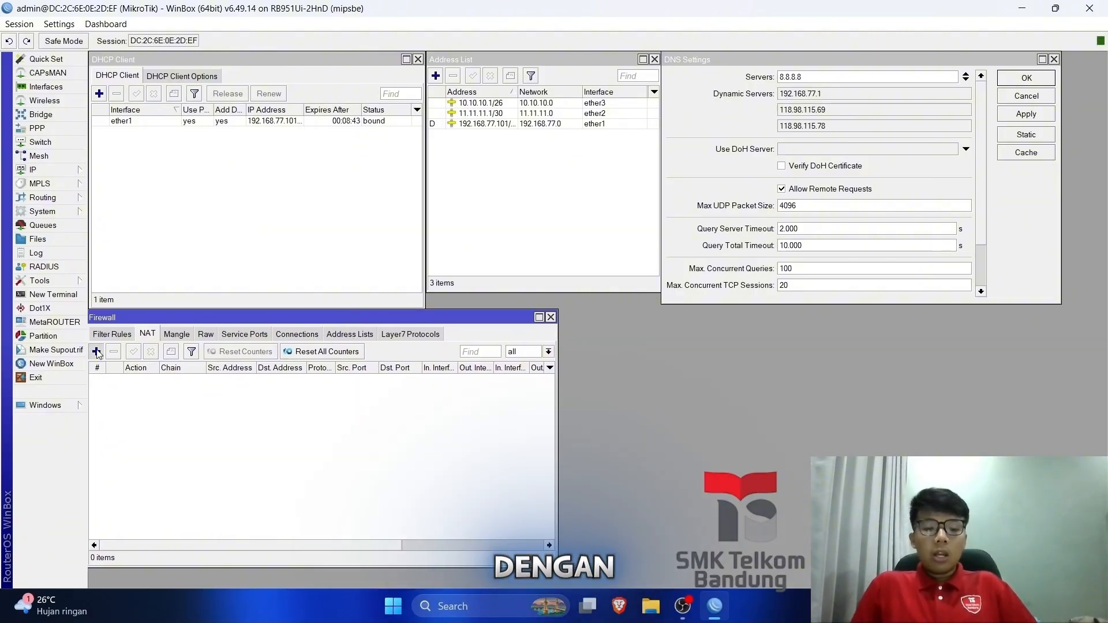
{"action": "left_click", "coordinate": [628, 187]}
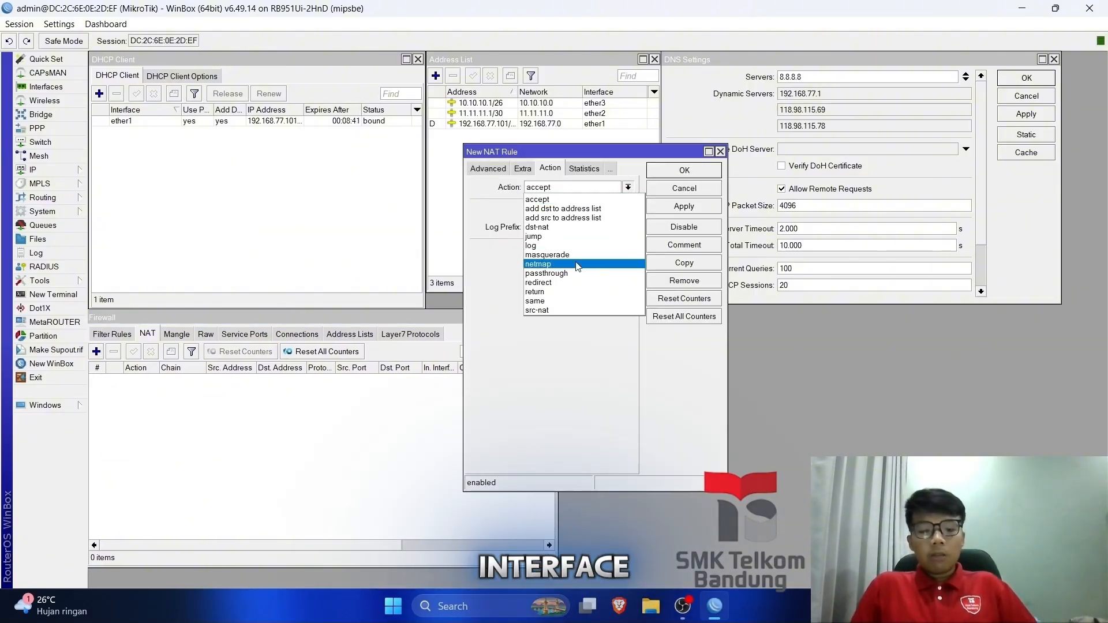
{"action": "left_click", "coordinate": [577, 255]}
{"action": "left_click", "coordinate": [488, 170]}
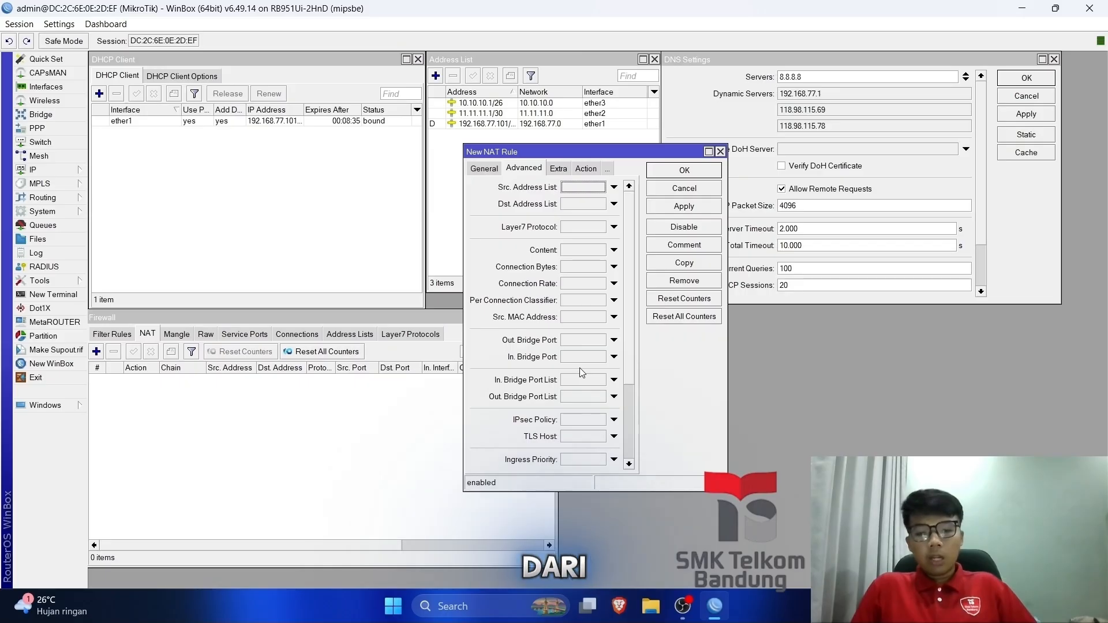
{"action": "left_click", "coordinate": [473, 173]}
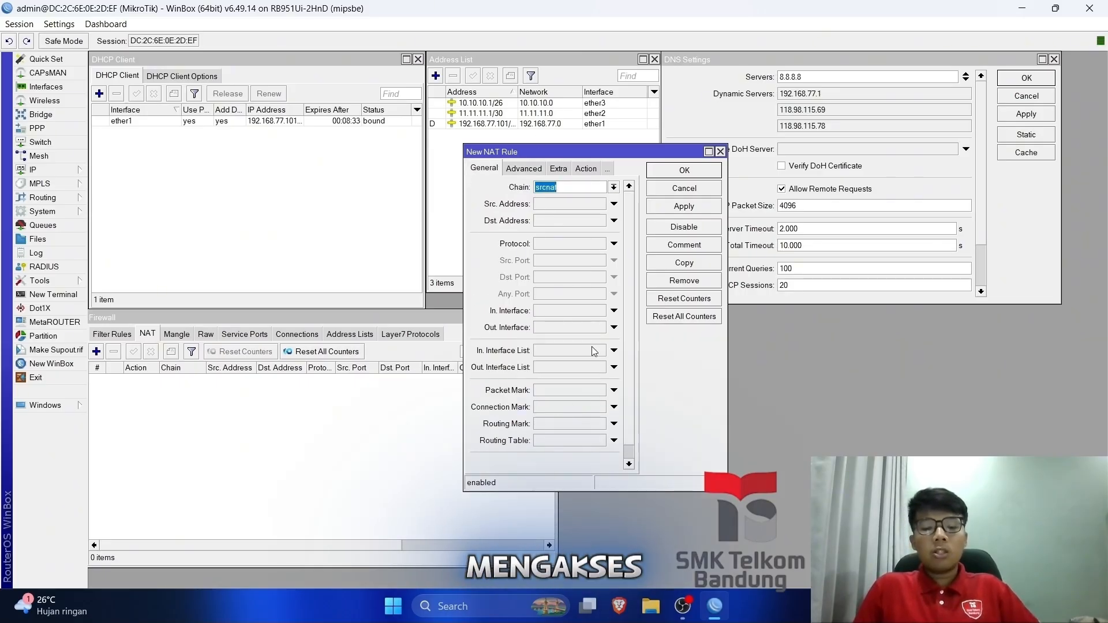
{"action": "left_click", "coordinate": [575, 329]}
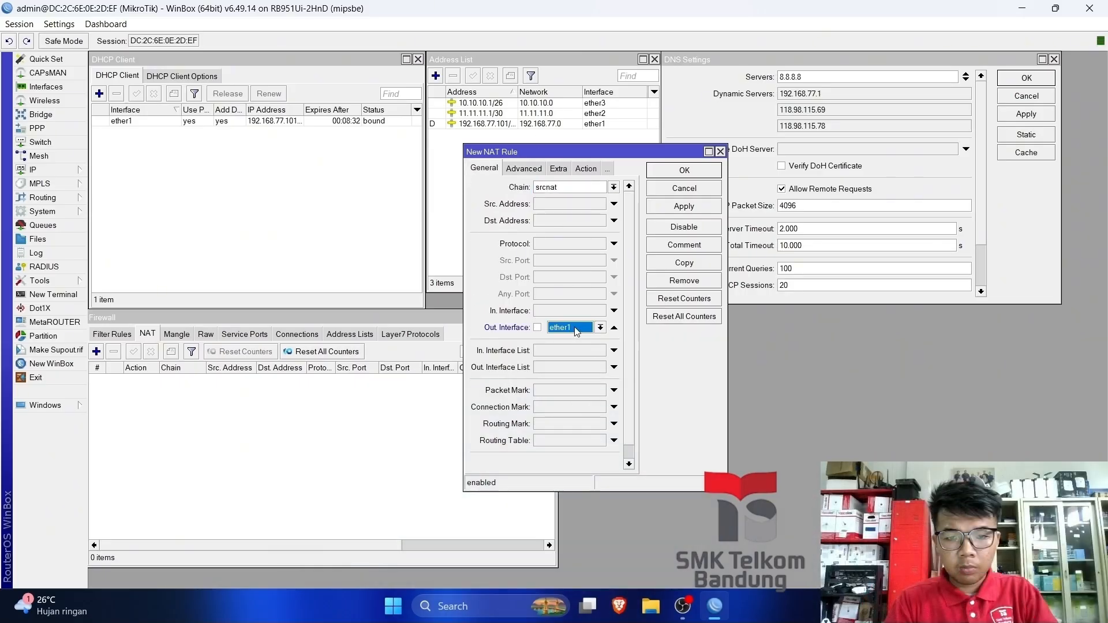
{"action": "left_click", "coordinate": [697, 208]}
{"action": "left_click", "coordinate": [678, 170]}
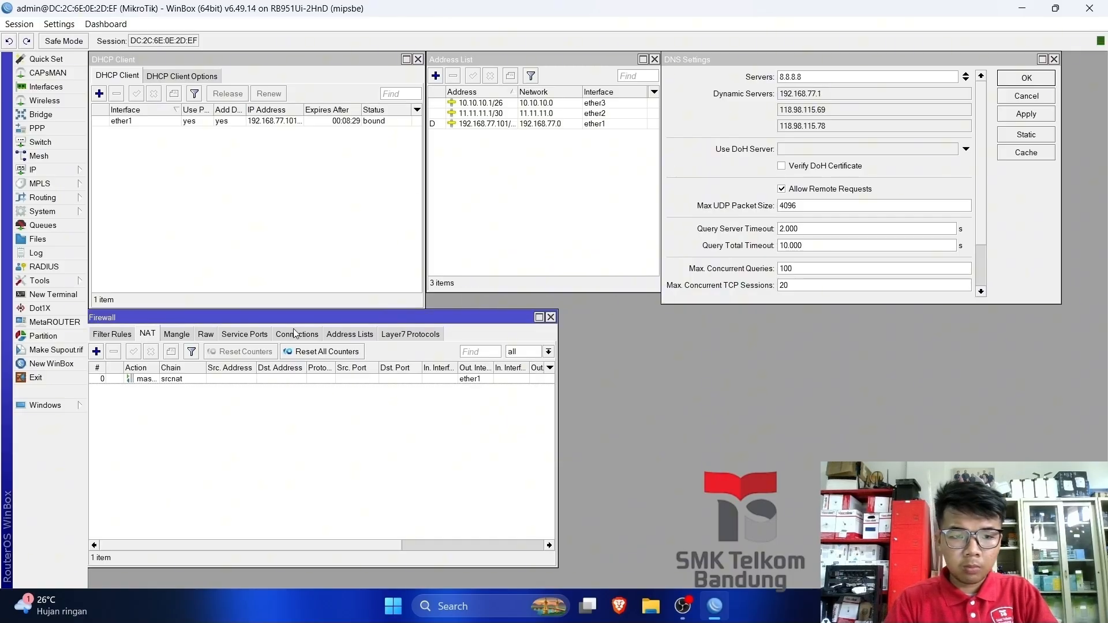
Open the DHCP Server window and place it beside the Firewall window, below the DNS Settings window.
{"action": "left_click", "coordinate": [52, 169]}
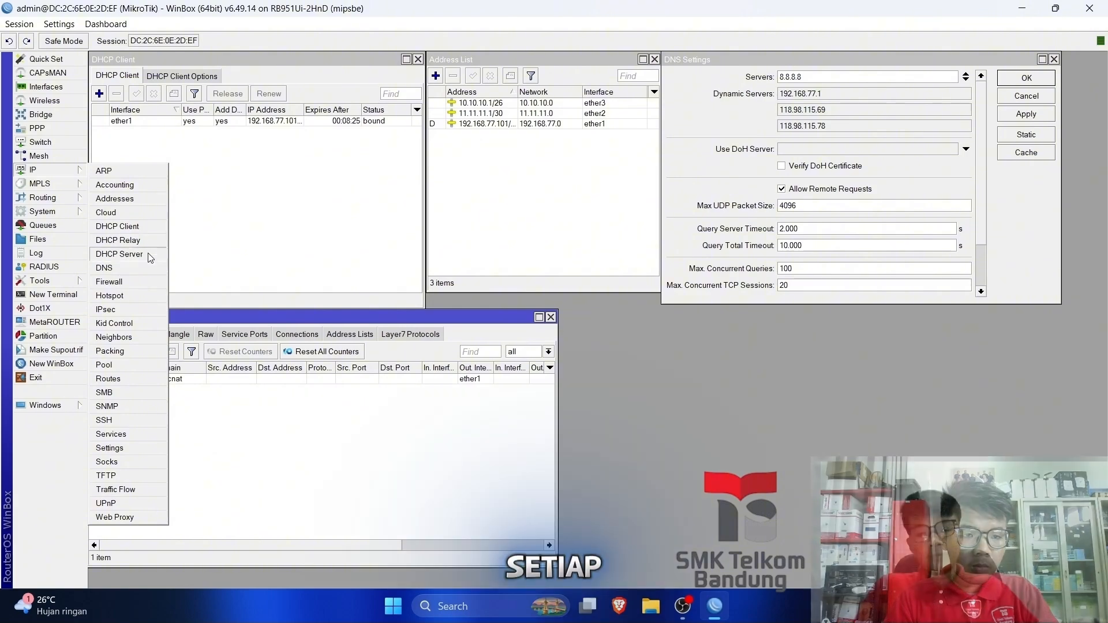
{"action": "left_click", "coordinate": [147, 255]}
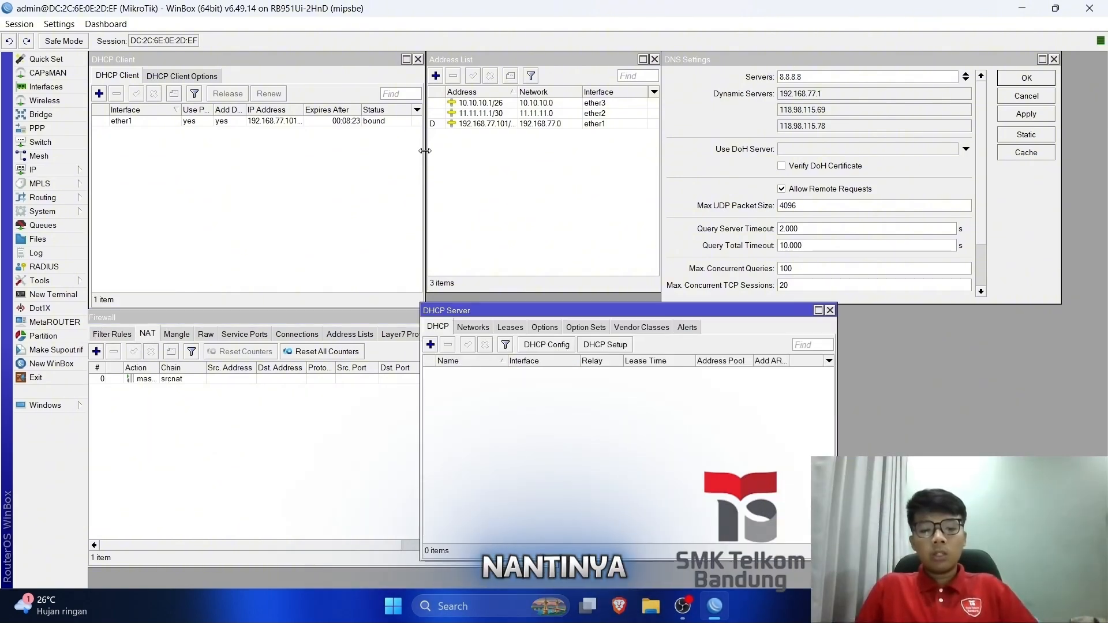
{"action": "left_click_drag", "start_coordinate": [493, 313], "coordinate": [630, 317]}
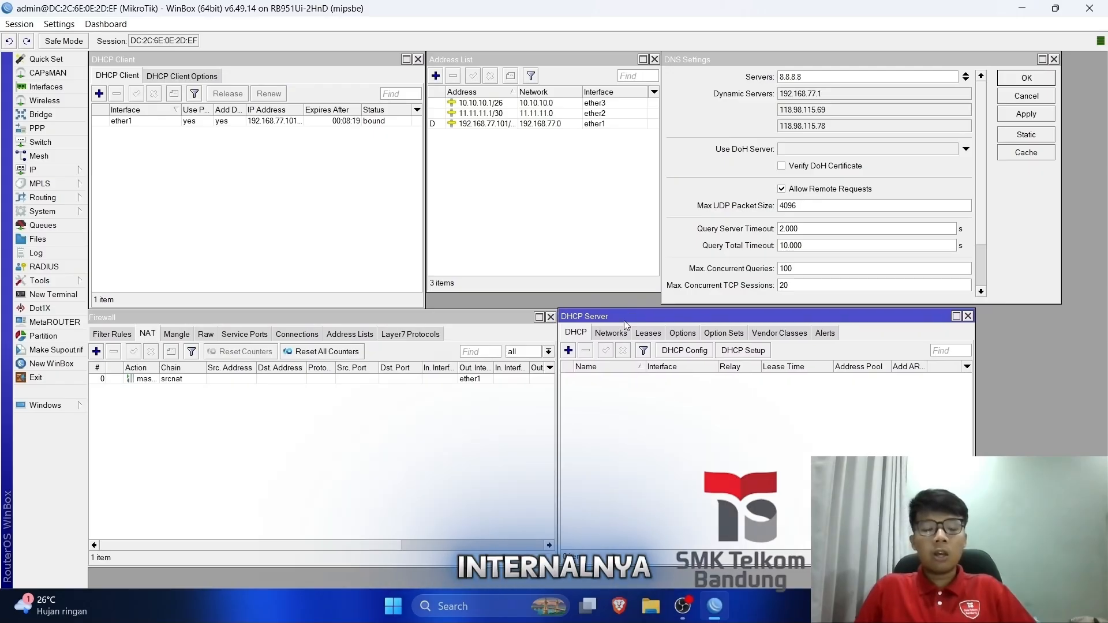
Run the DHCP server setup on interface ether3, accepting all proposed settings, including the 00:10:00 lease time.
{"action": "left_click", "coordinate": [729, 357]}
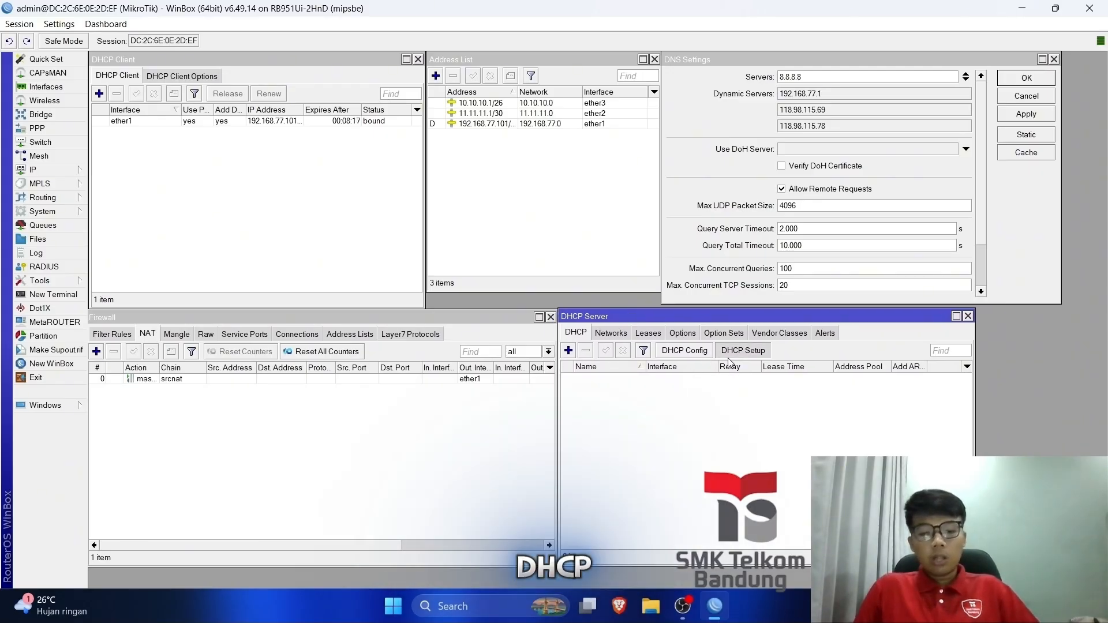
{"action": "left_click", "coordinate": [637, 324]}
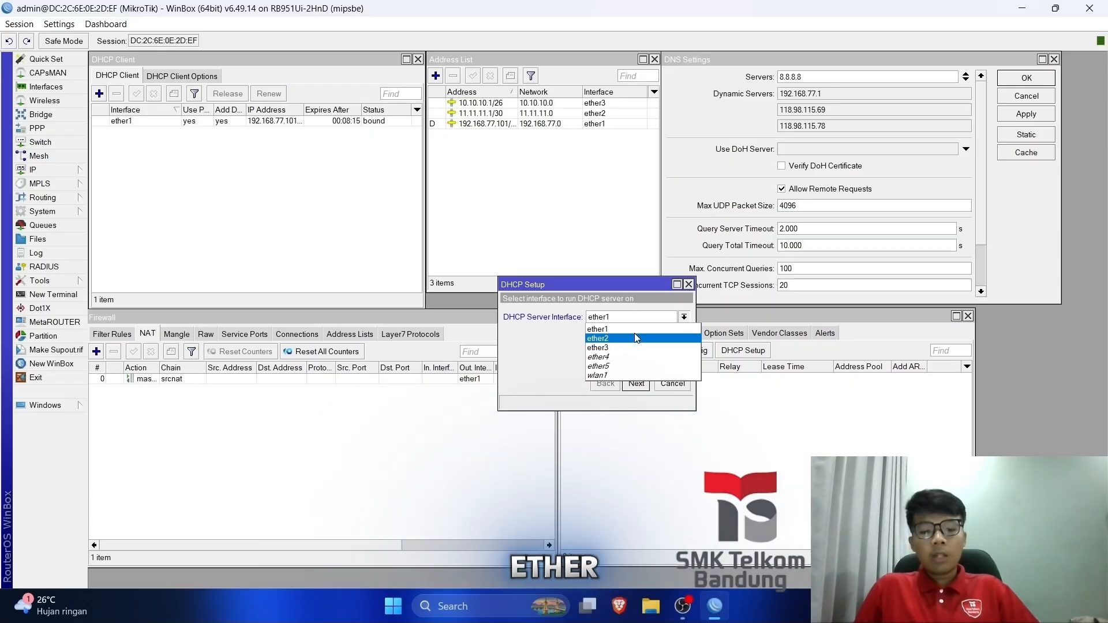
{"action": "left_click", "coordinate": [636, 338]}
{"action": "left_click", "coordinate": [636, 317]}
{"action": "left_click", "coordinate": [634, 347]}
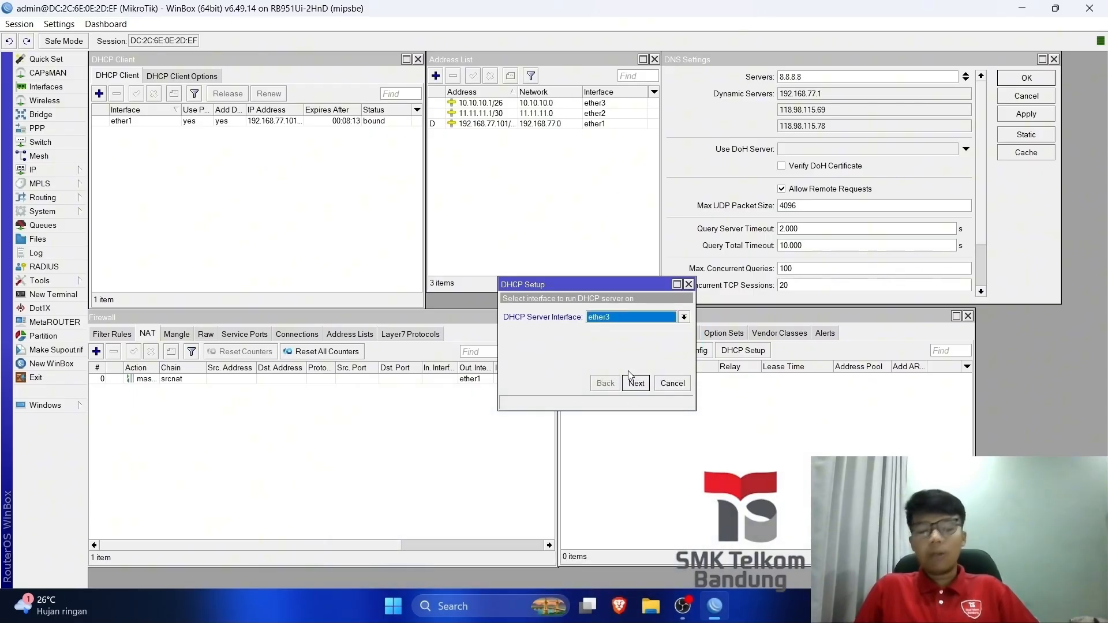
{"action": "left_click", "coordinate": [634, 383]}
{"action": "left_click", "coordinate": [634, 383]}
{"action": "left_click", "coordinate": [634, 383]}
{"action": "left_click", "coordinate": [635, 383]}
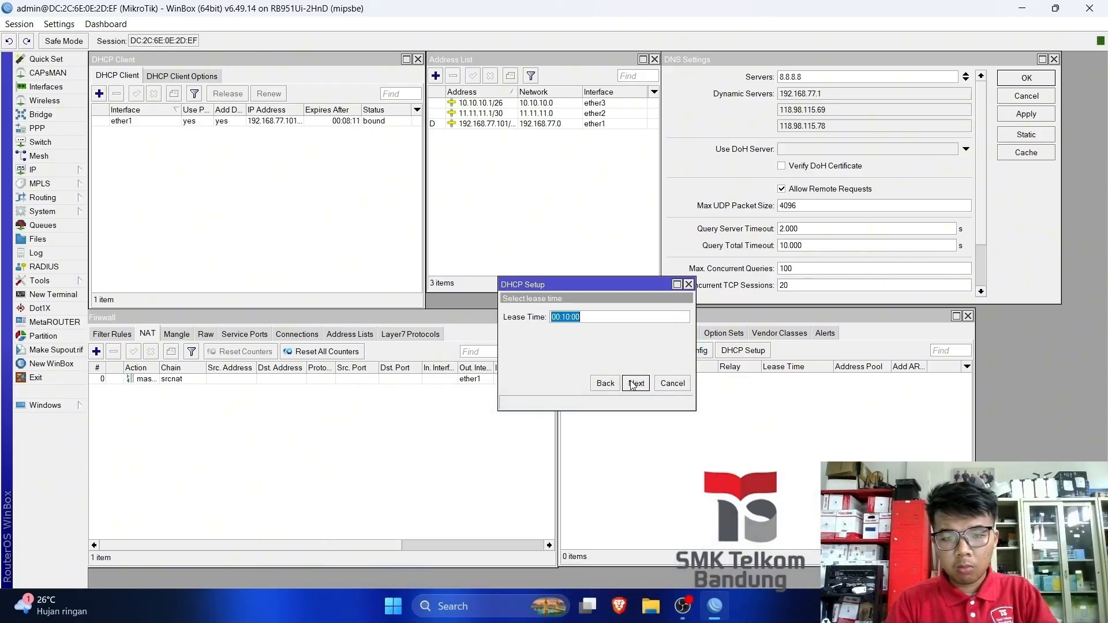
{"action": "left_click", "coordinate": [635, 383]}
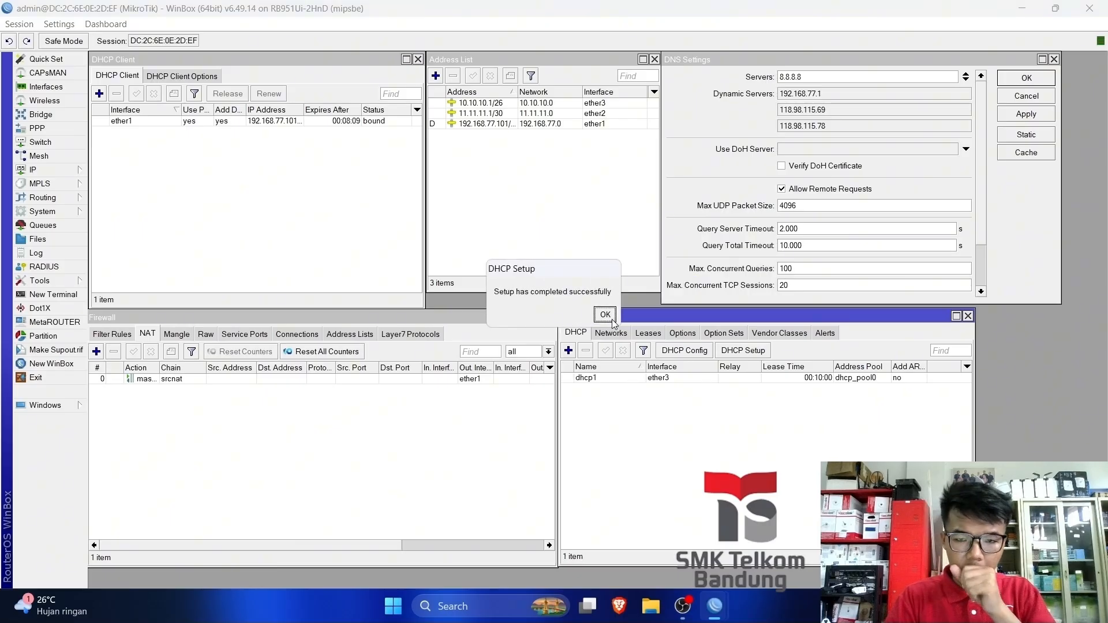
{"action": "left_click", "coordinate": [605, 315]}
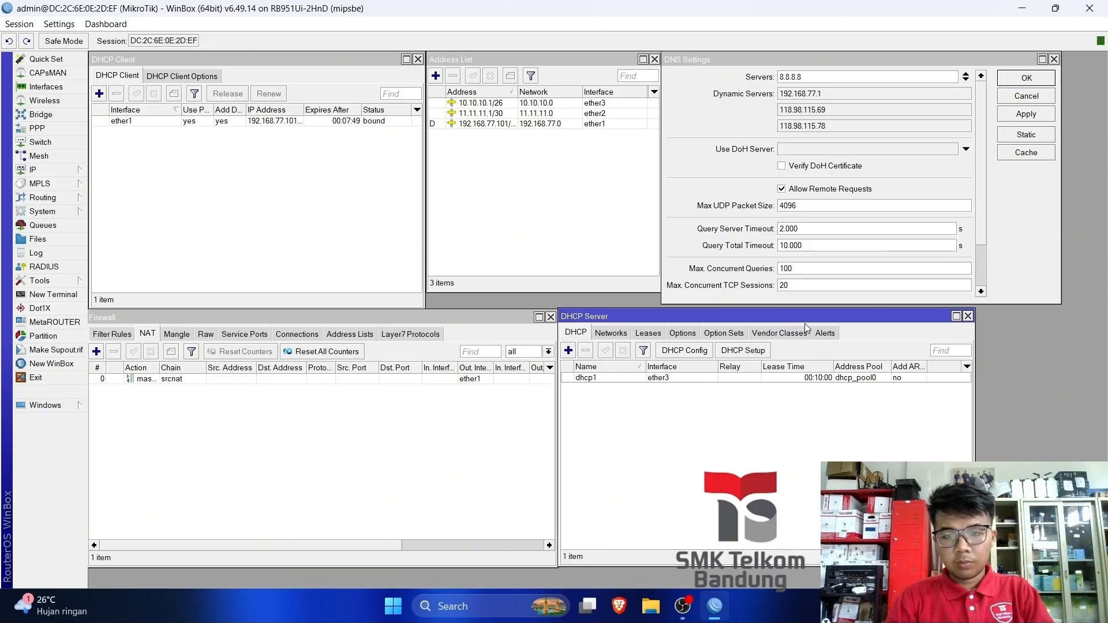
Open the Route List and move it away from the Firewall window, partly over the DHCP Server window.
{"action": "left_click", "coordinate": [34, 169]}
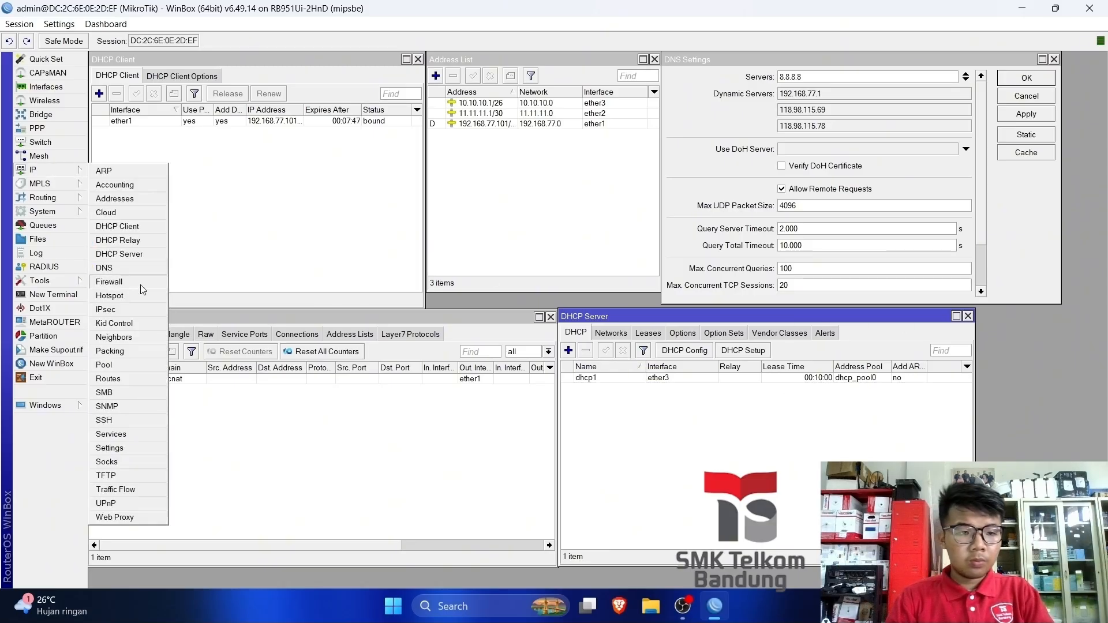
{"action": "left_click", "coordinate": [136, 378]}
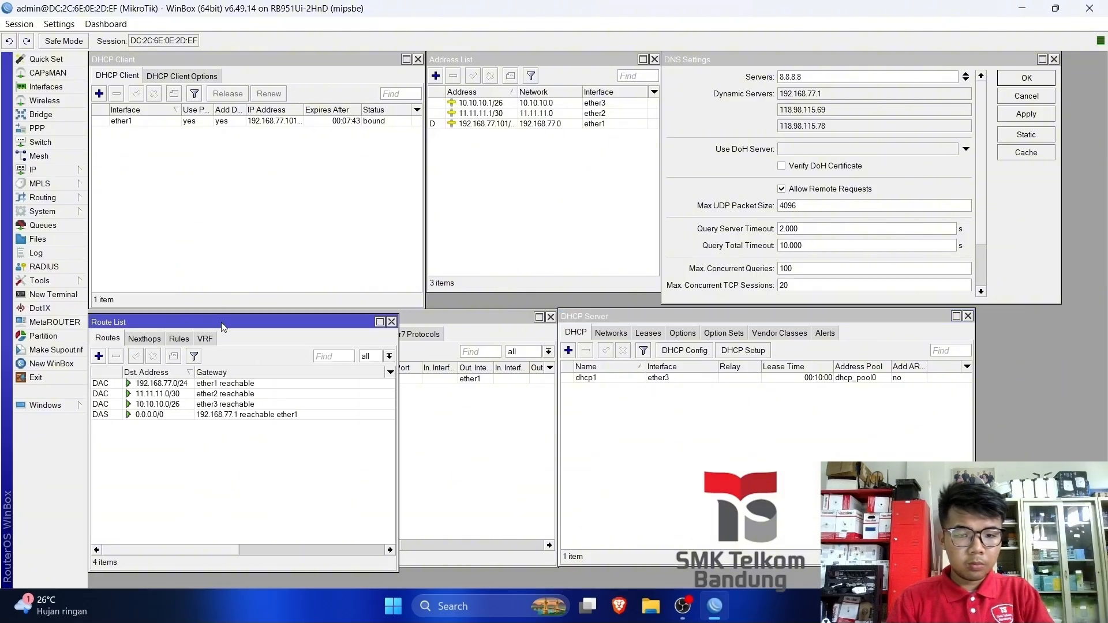
{"action": "left_click_drag", "start_coordinate": [223, 326], "coordinate": [906, 319]}
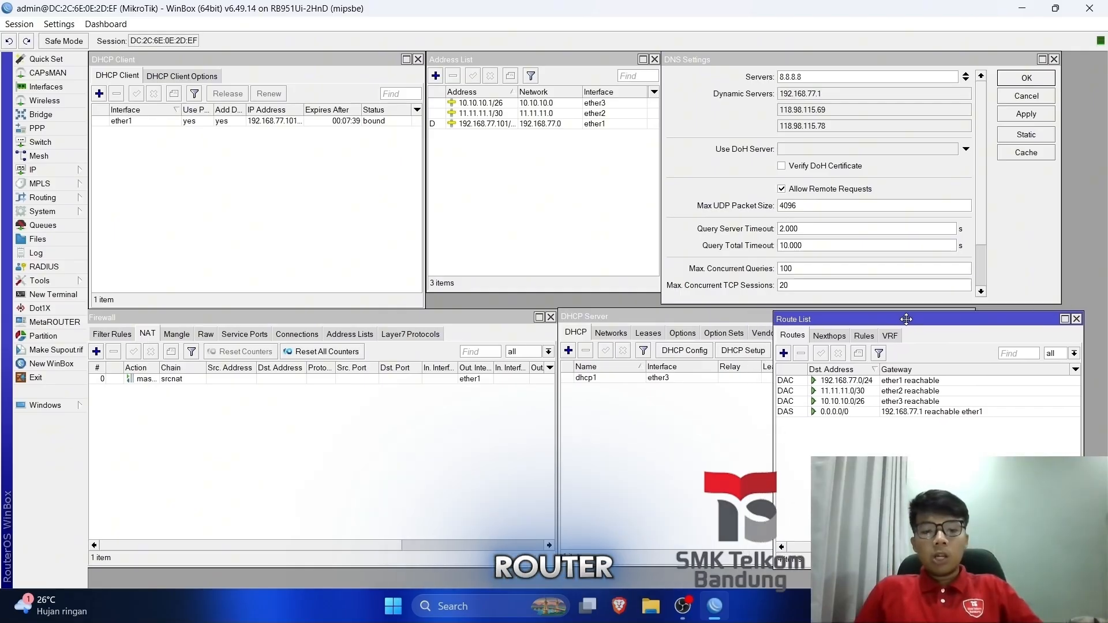
Add a static route to destination 10.10.20.0/26 through gateway 11.11.11.2.
{"action": "left_click", "coordinate": [783, 353]}
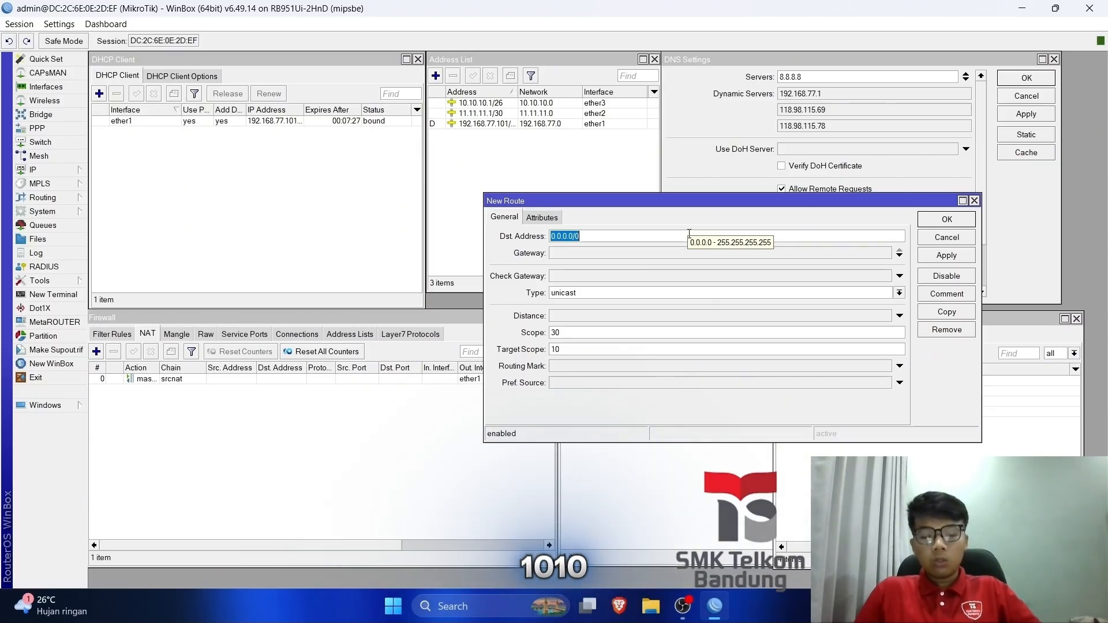
{"action": "type", "text": "10.10."}
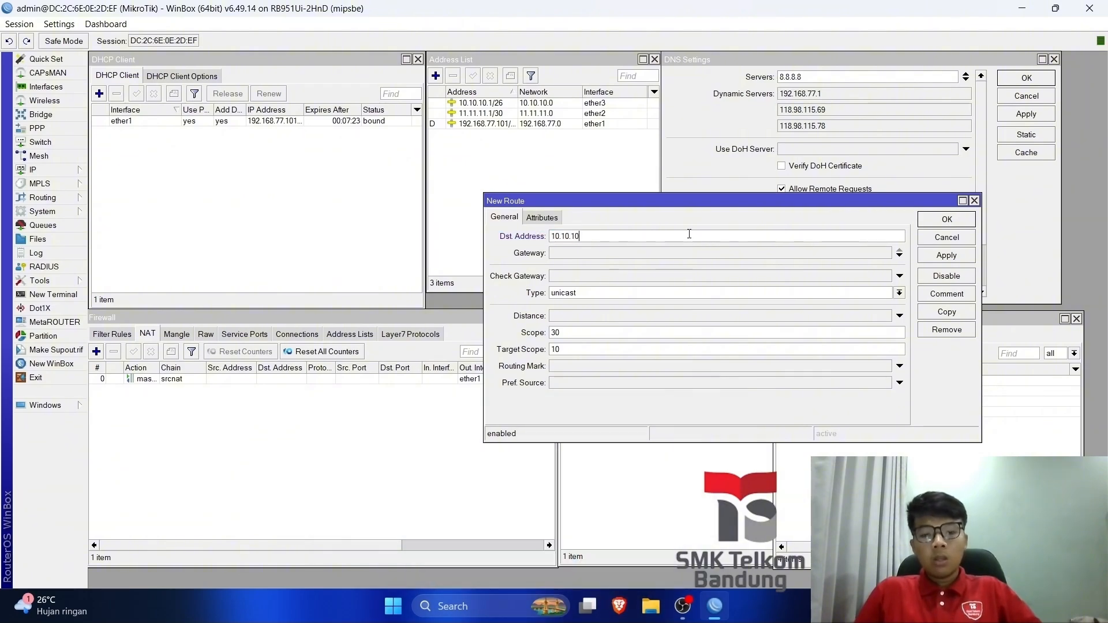
{"action": "type", "text": "20.0/"}
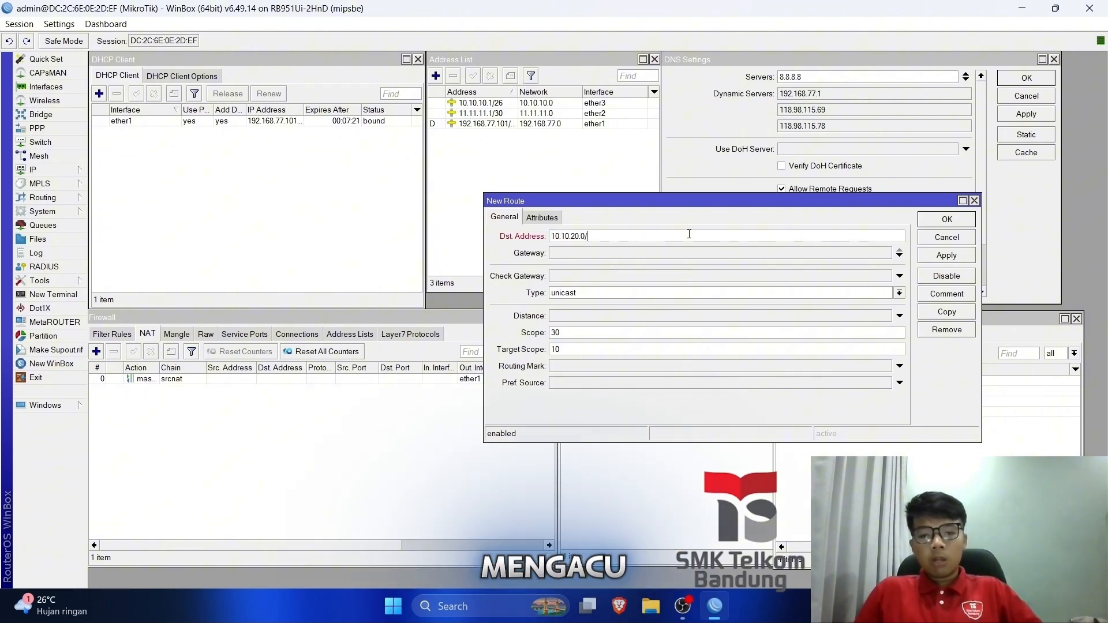
{"action": "type", "text": "26"}
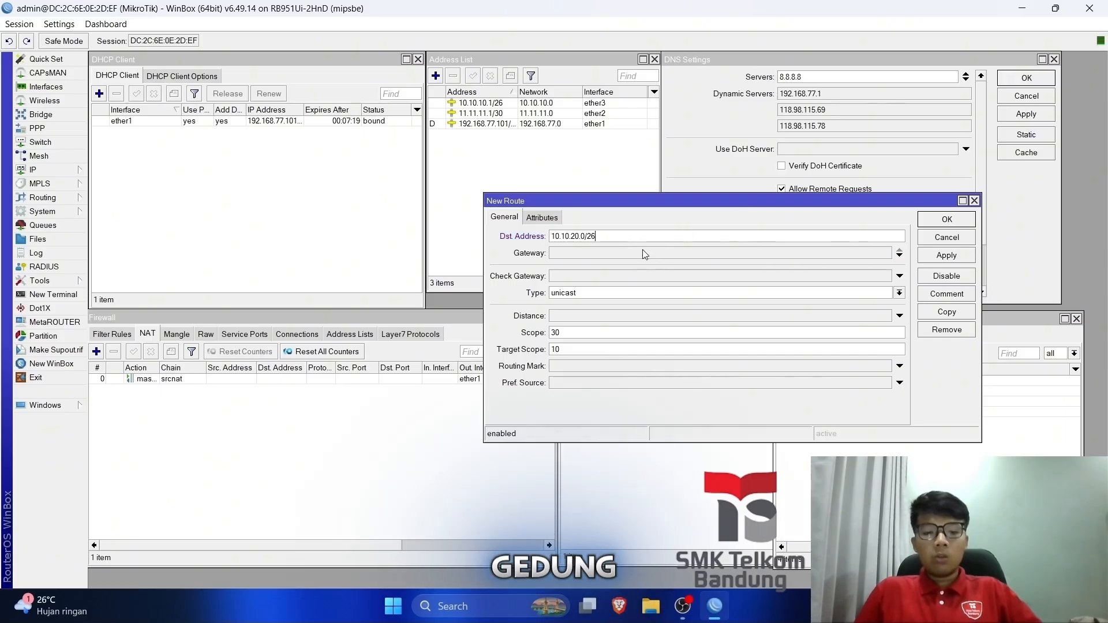
{"action": "left_click", "coordinate": [580, 251]}
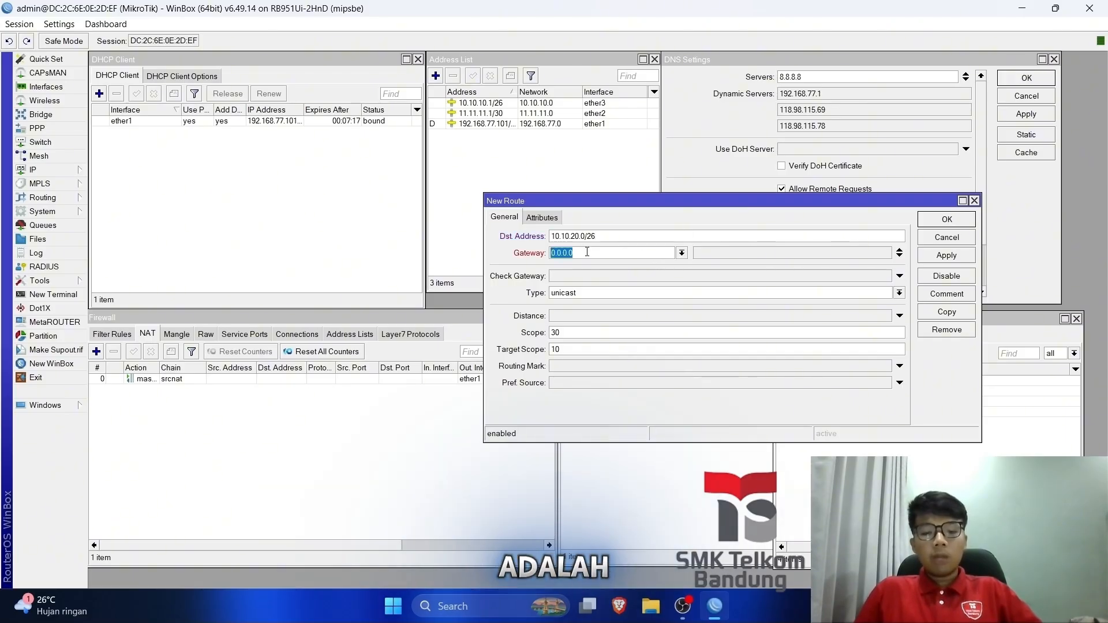
{"action": "type", "text": "11.11.11.2"}
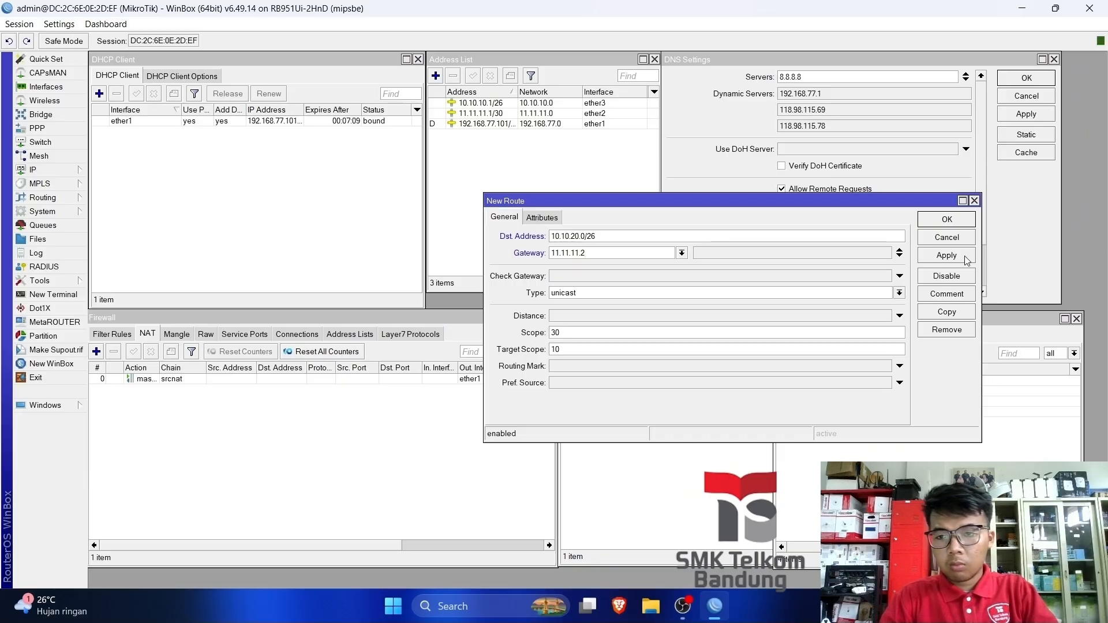
{"action": "left_click", "coordinate": [946, 256]}
{"action": "left_click", "coordinate": [934, 220]}
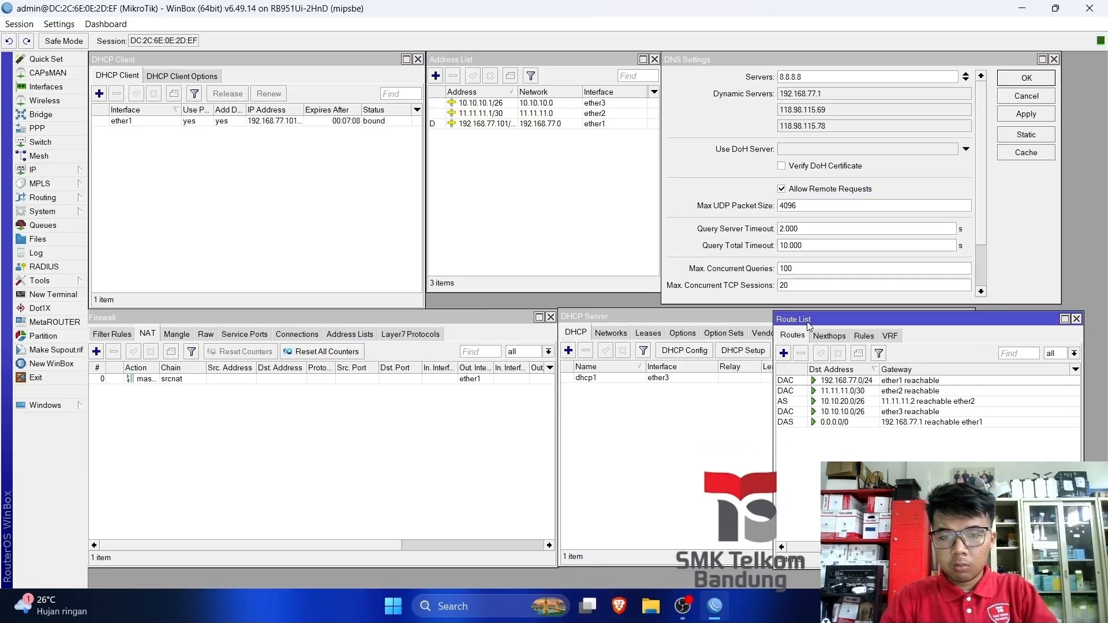
Add a static route to destination 10.10.30.0/26 through gateway 11.11.11.2.
{"action": "left_click", "coordinate": [783, 354]}
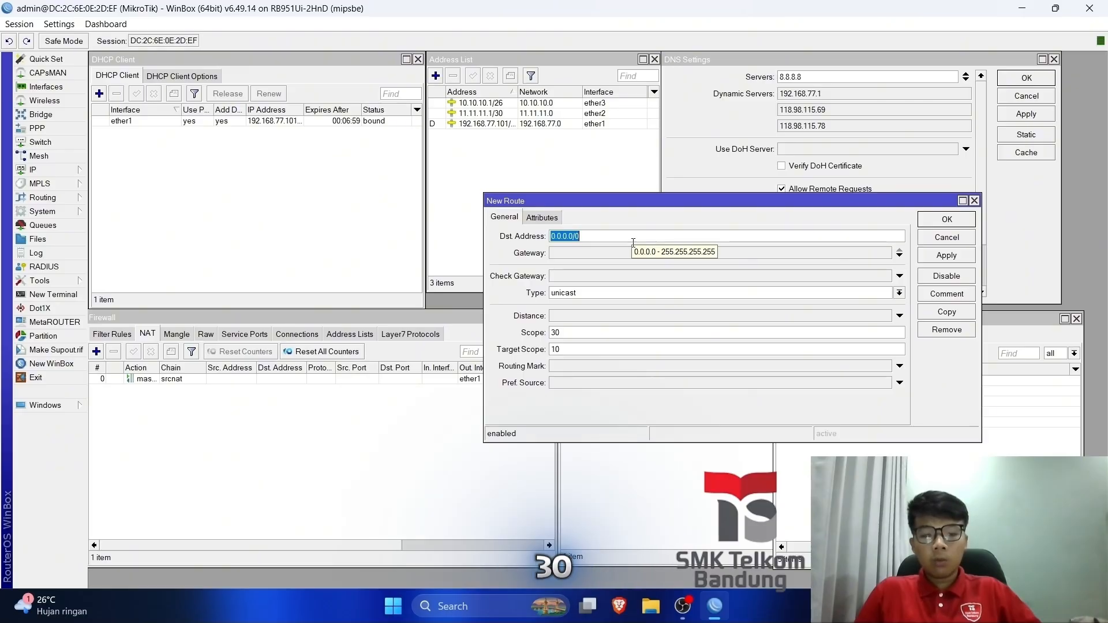
{"action": "type", "text": "10.10."}
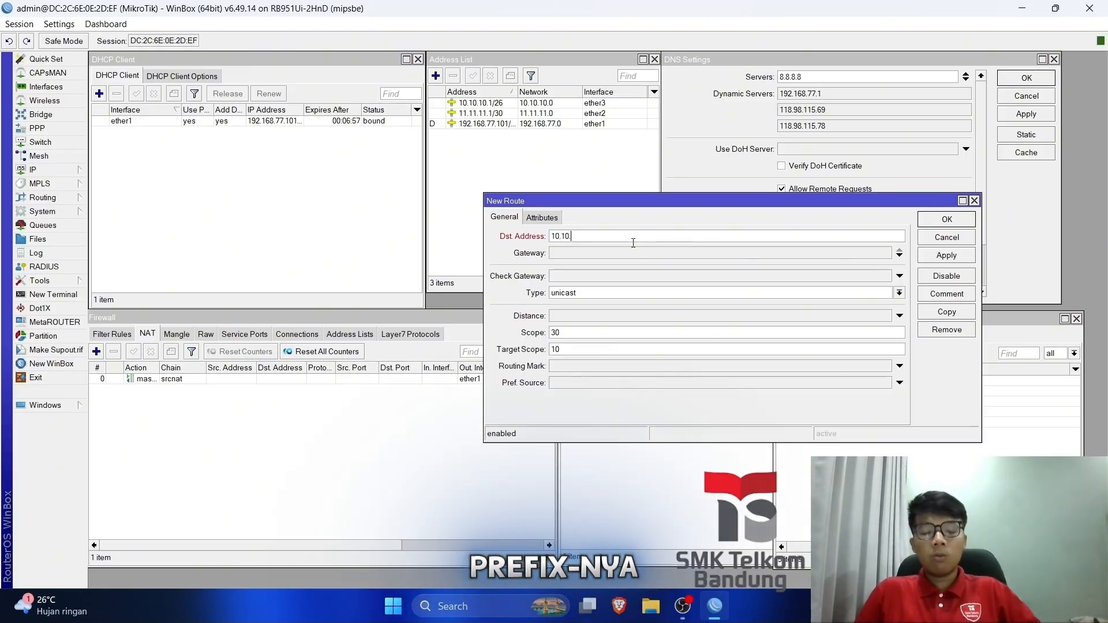
{"action": "type", "text": "30."}
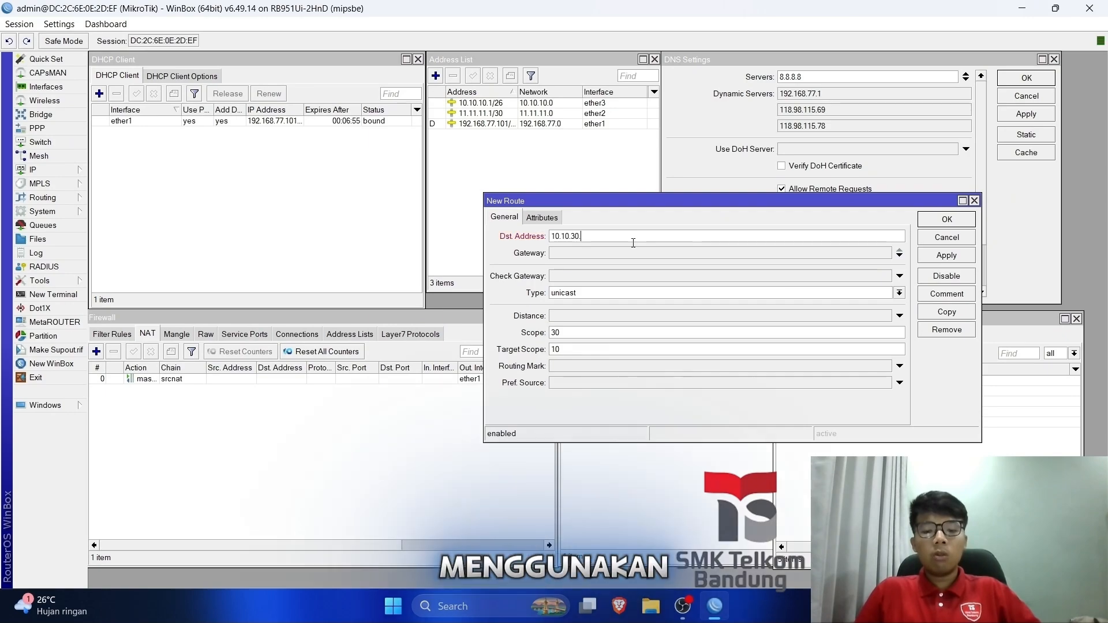
{"action": "type", "text": "0/"}
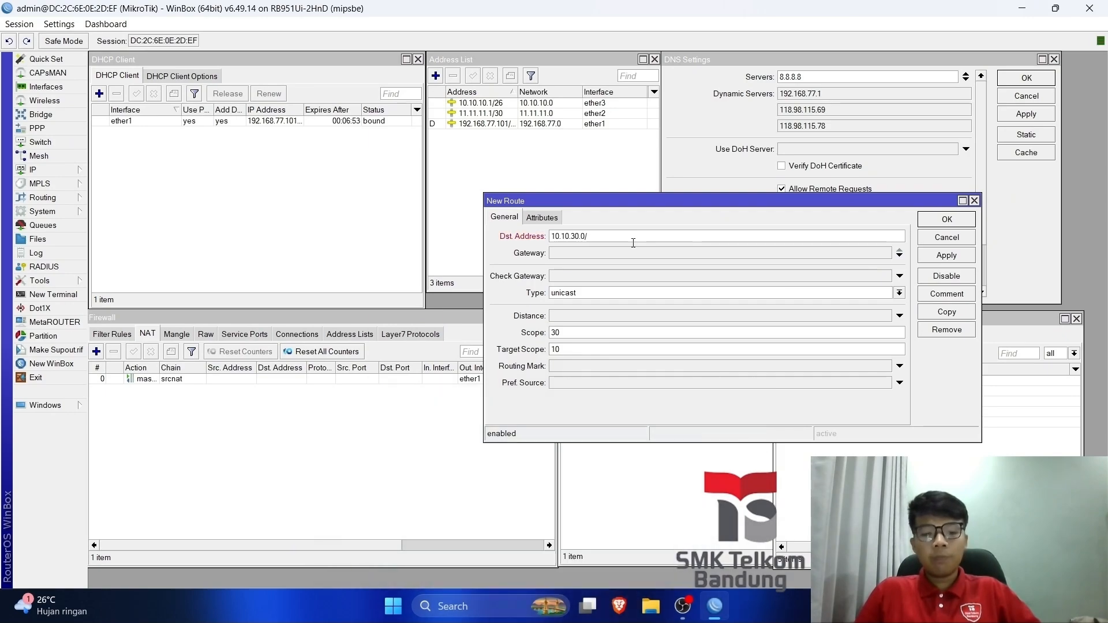
{"action": "type", "text": "26"}
{"action": "left_click", "coordinate": [656, 258]}
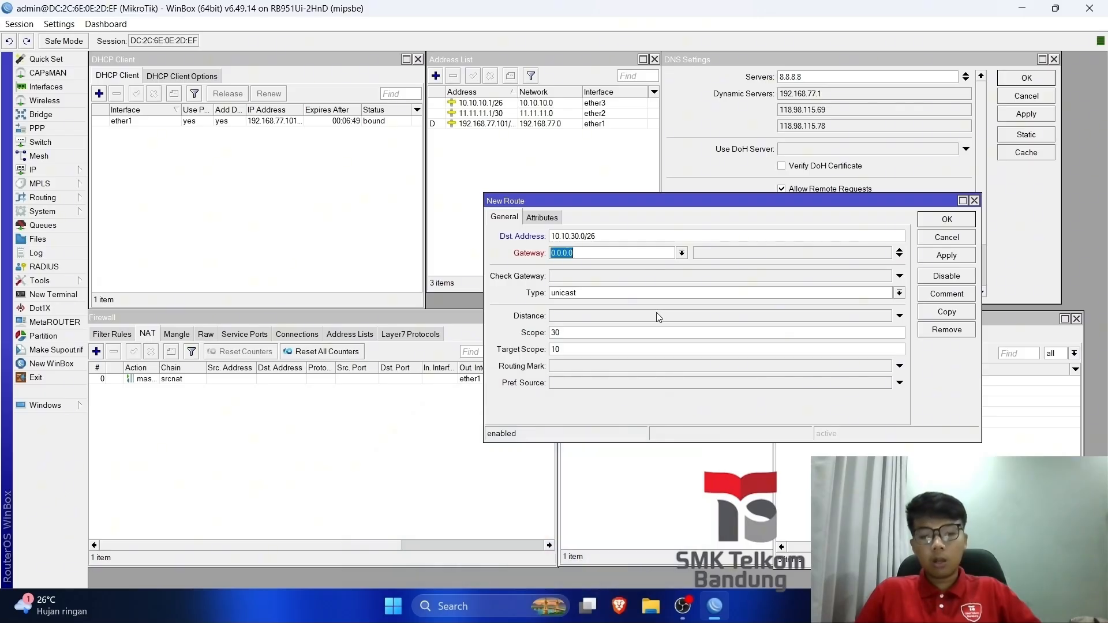
{"action": "type", "text": "11.11.11."}
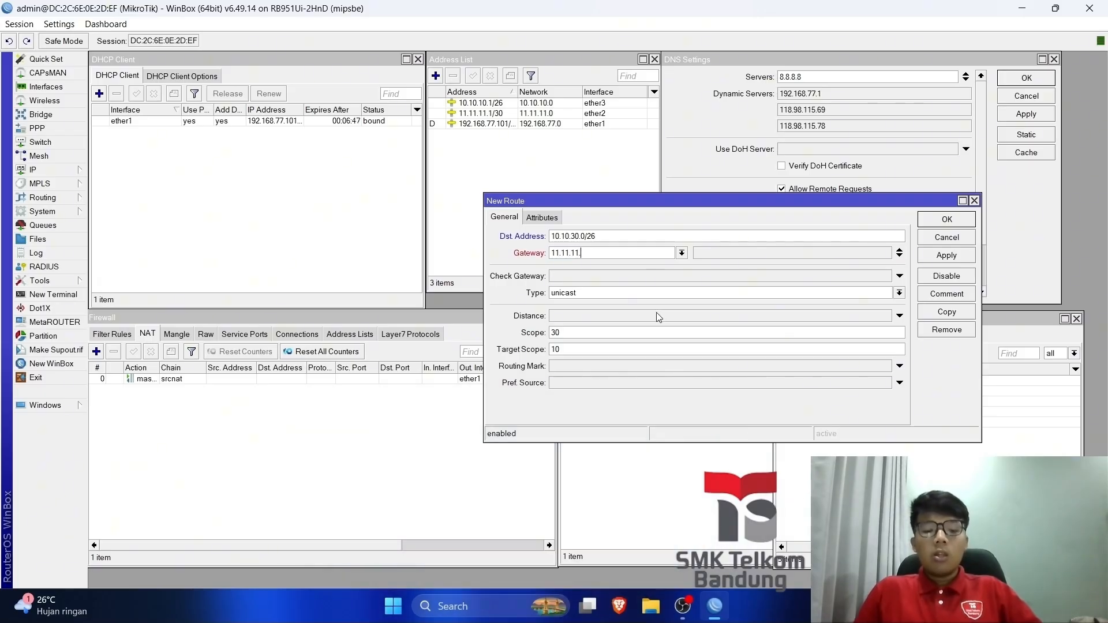
{"action": "type", "text": "2"}
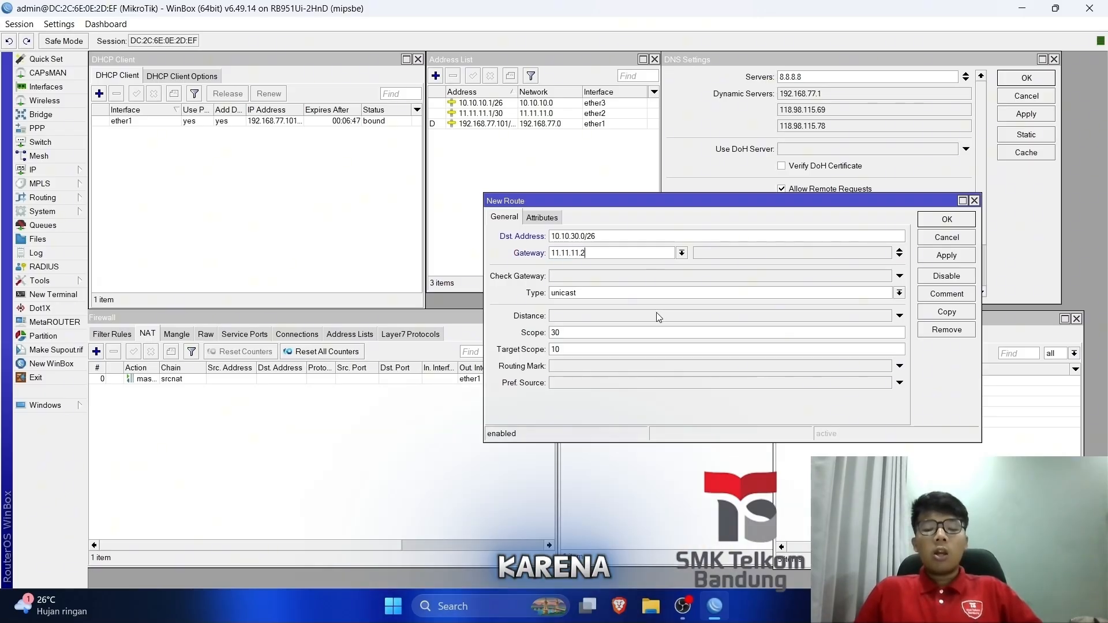
{"action": "left_click", "coordinate": [945, 255]}
{"action": "left_click", "coordinate": [947, 220]}
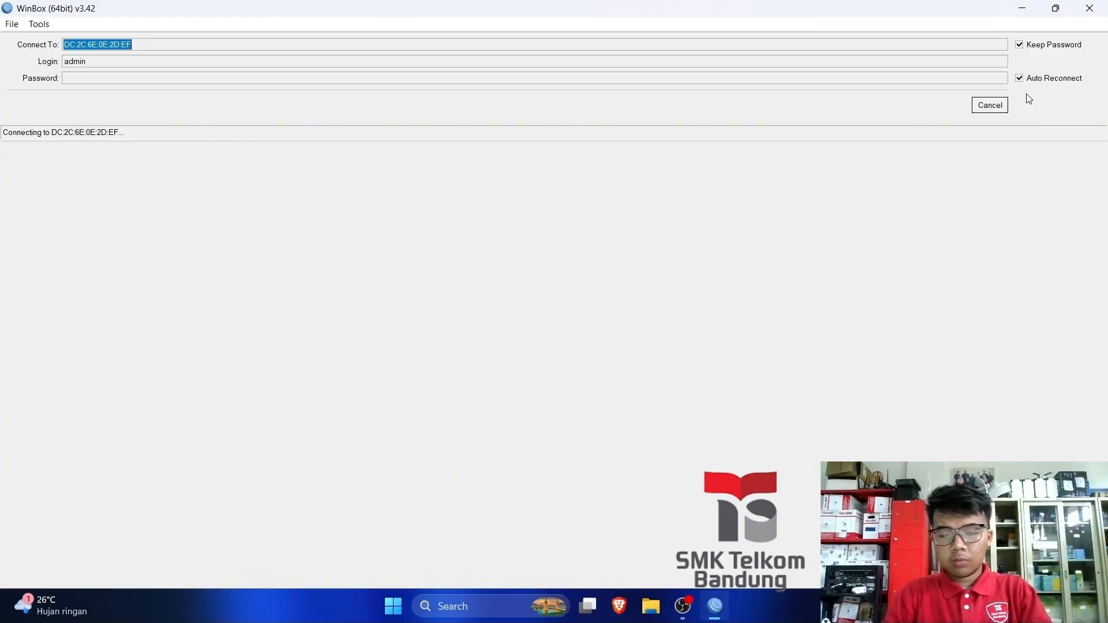
Cancel the reconnection attempt to the router and return to the login window's neighbor list.
{"action": "left_click", "coordinate": [992, 106]}
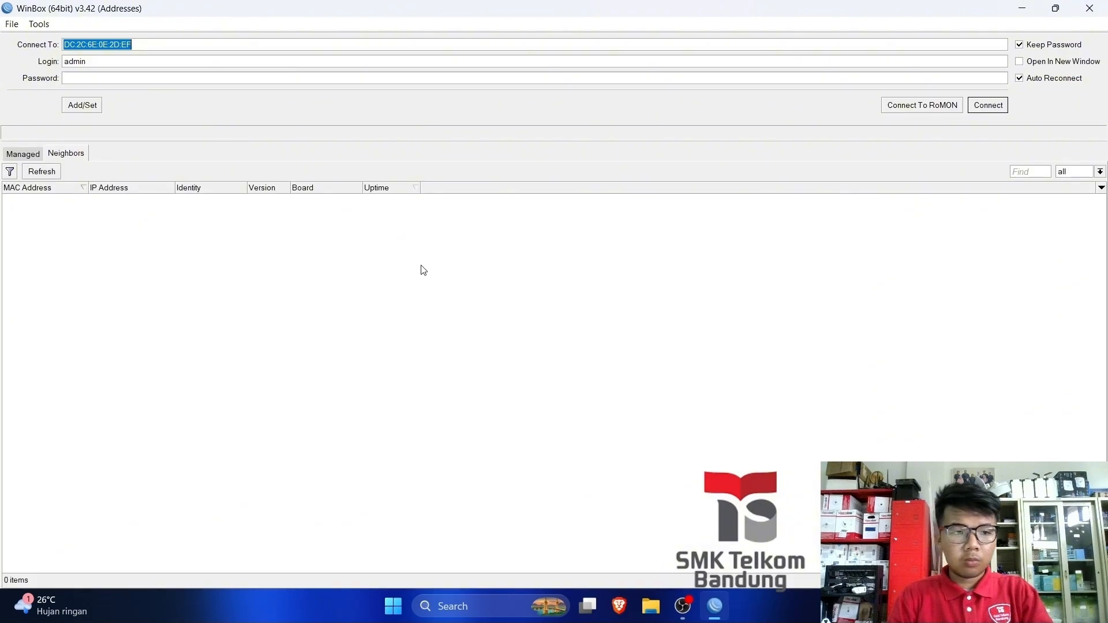
Connect to the neighboring RB951Ui-2HnD router as admin, maximize the session window and dismiss the password change prompt.
{"action": "left_click", "coordinate": [67, 200]}
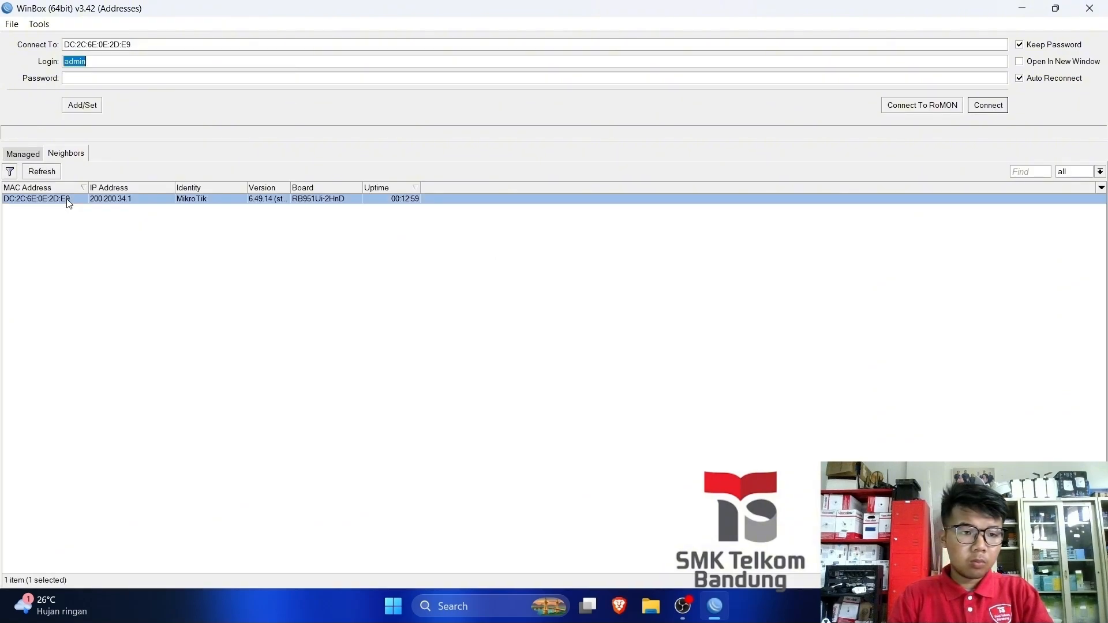
{"action": "left_click", "coordinate": [986, 106]}
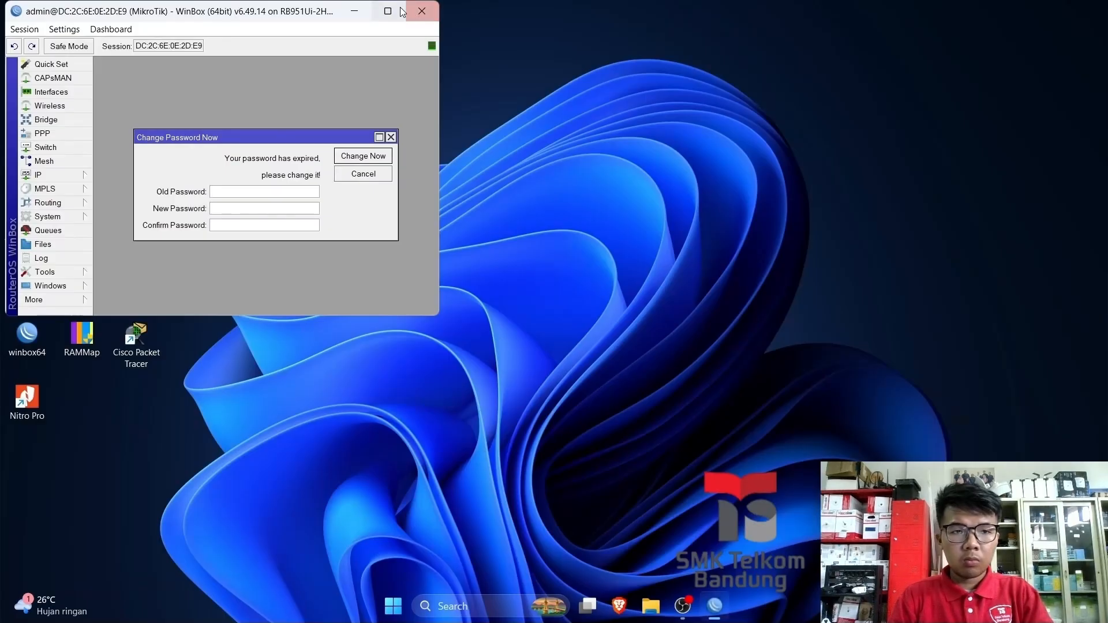
{"action": "left_click", "coordinate": [402, 11]}
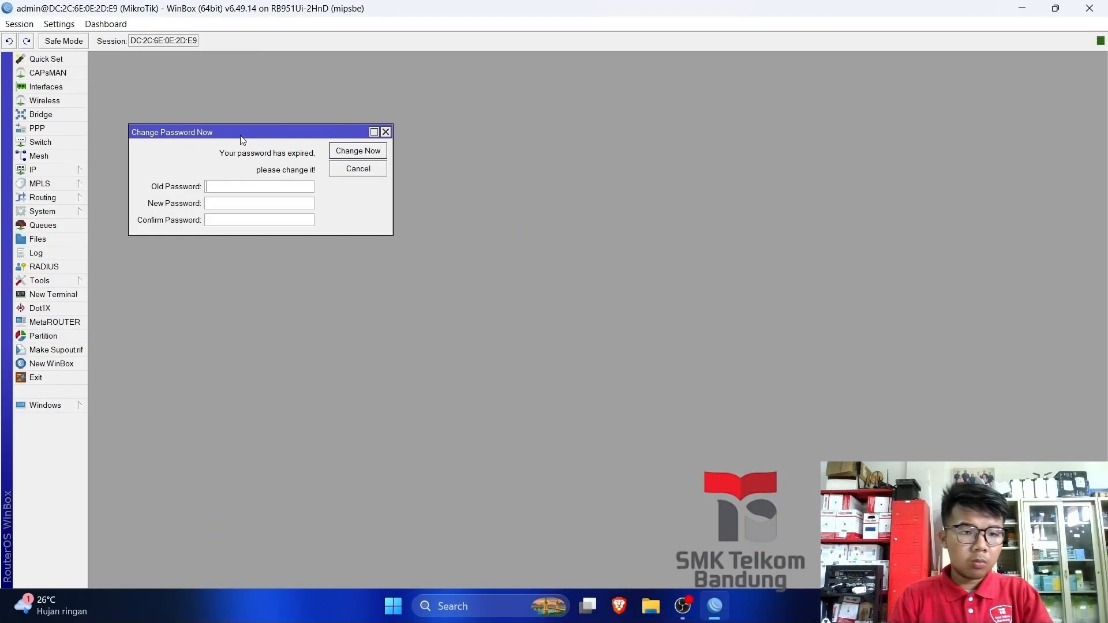
{"action": "left_click", "coordinate": [385, 132]}
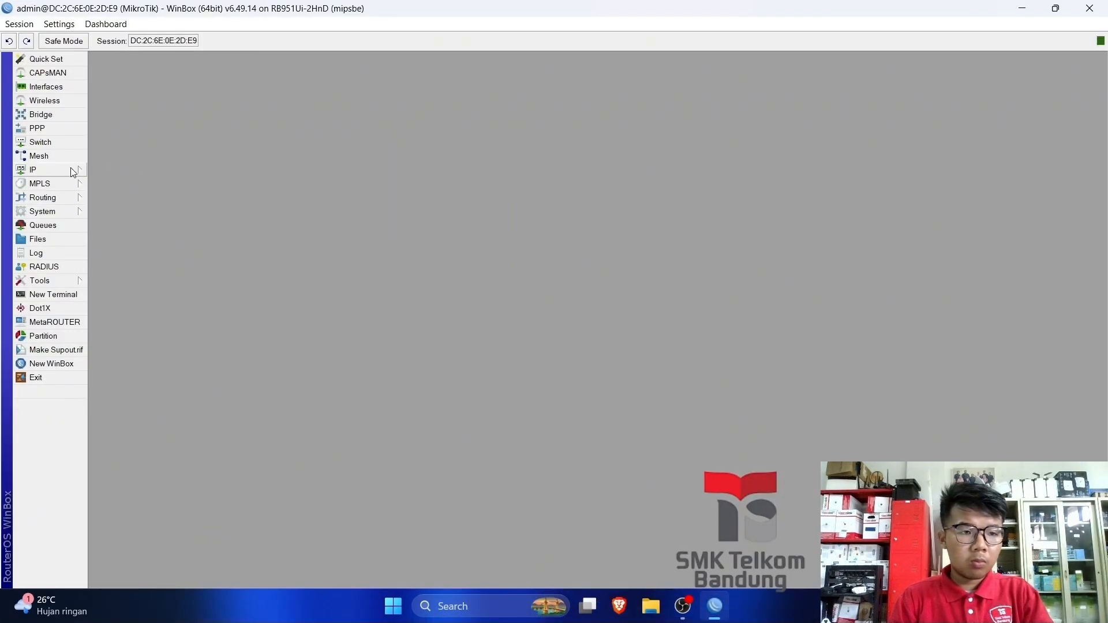
Reset the router's configuration with No Default Configuration enabled, and dismiss the password change prompt after reconnecting.
{"action": "left_click", "coordinate": [35, 169]}
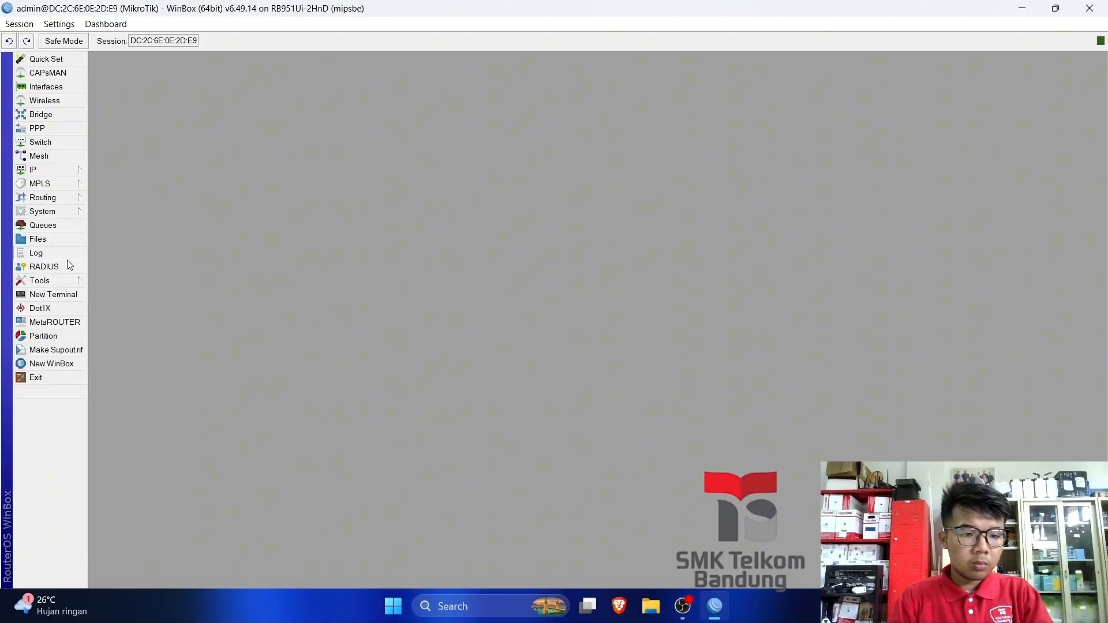
{"action": "mouse_move", "coordinate": [67, 215]}
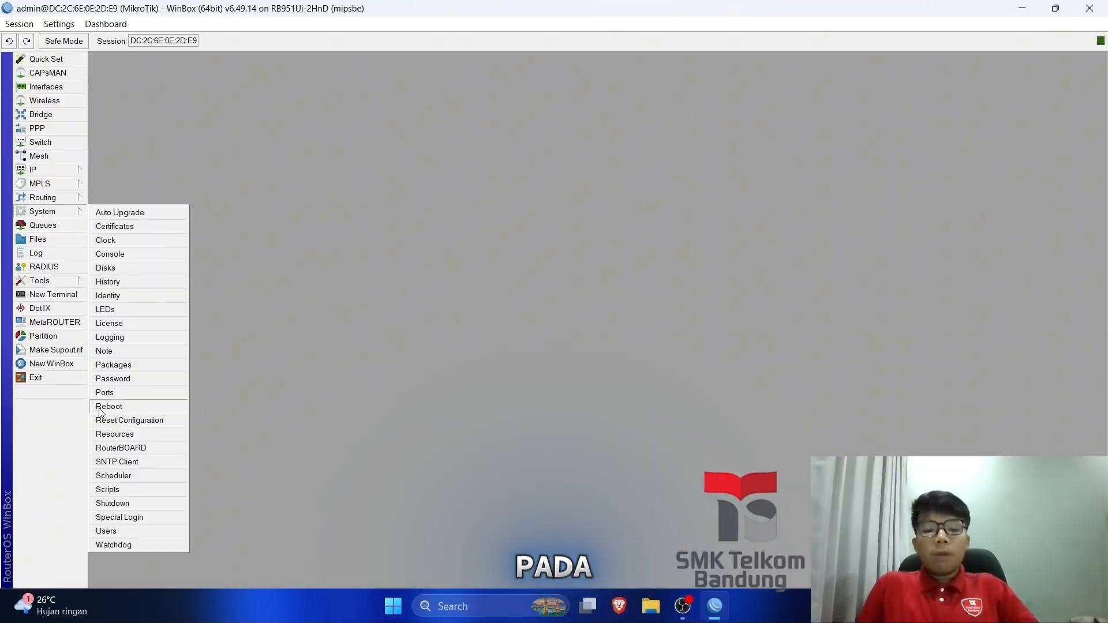
{"action": "left_click", "coordinate": [129, 420]}
{"action": "left_click", "coordinate": [572, 327]}
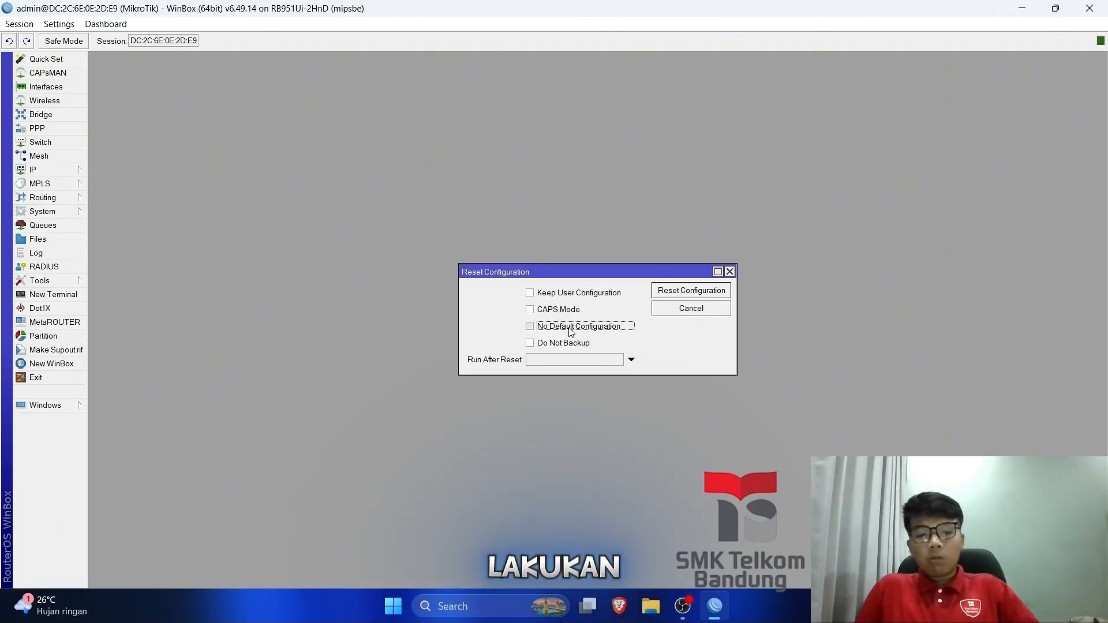
{"action": "left_click", "coordinate": [691, 292]}
{"action": "left_click", "coordinate": [612, 314]}
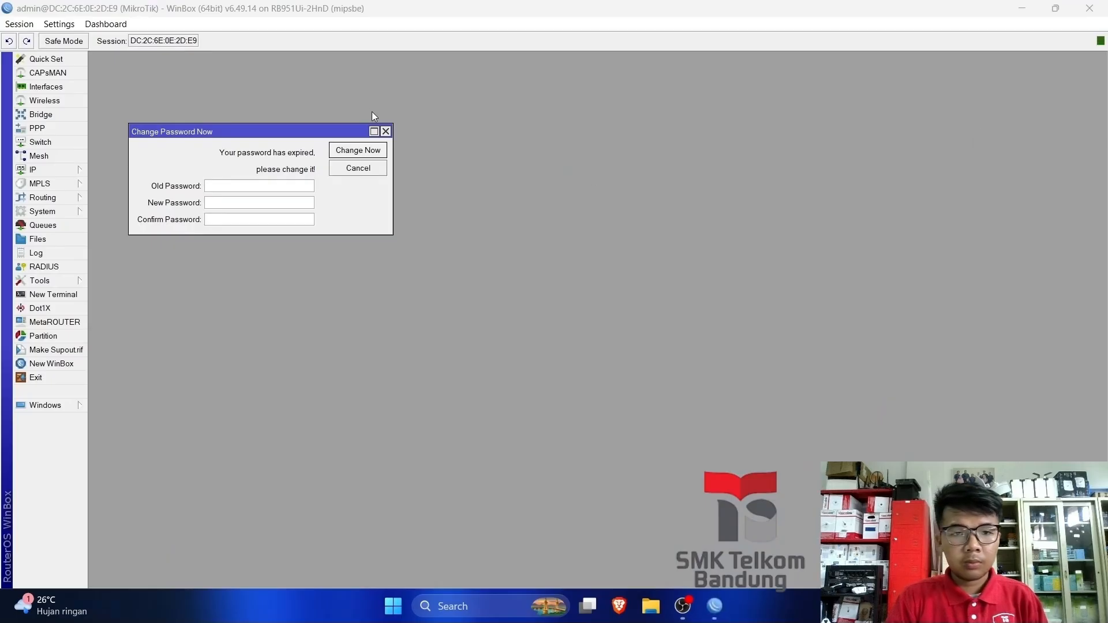
{"action": "left_click", "coordinate": [386, 132]}
Open the IP Address List and move it into the corner of the workspace beside the sidebar.
{"action": "left_click", "coordinate": [62, 171]}
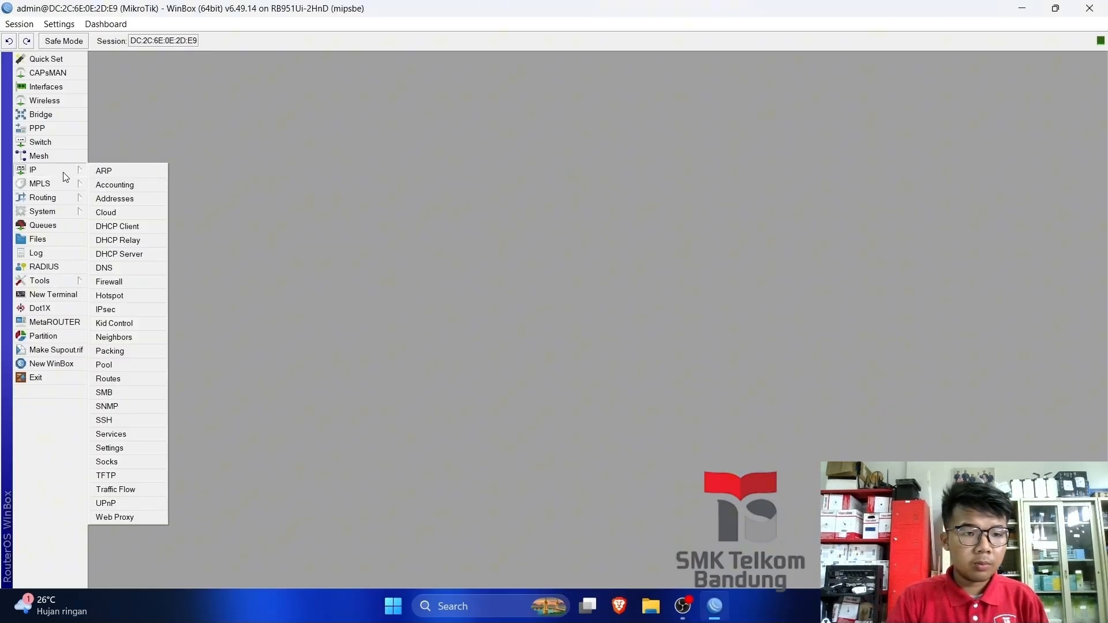
{"action": "left_click", "coordinate": [145, 202]}
{"action": "left_click_drag", "start_coordinate": [579, 215], "coordinate": [184, 4]}
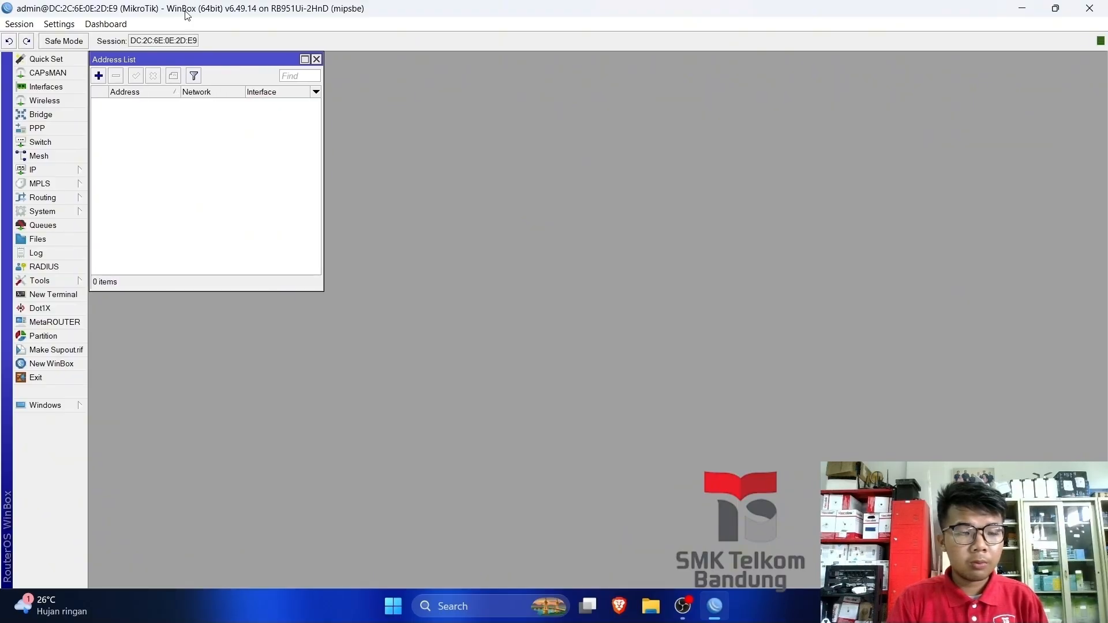
Try to add the address 11.11.11.2/30 on interface ether1.
{"action": "left_click", "coordinate": [98, 76]}
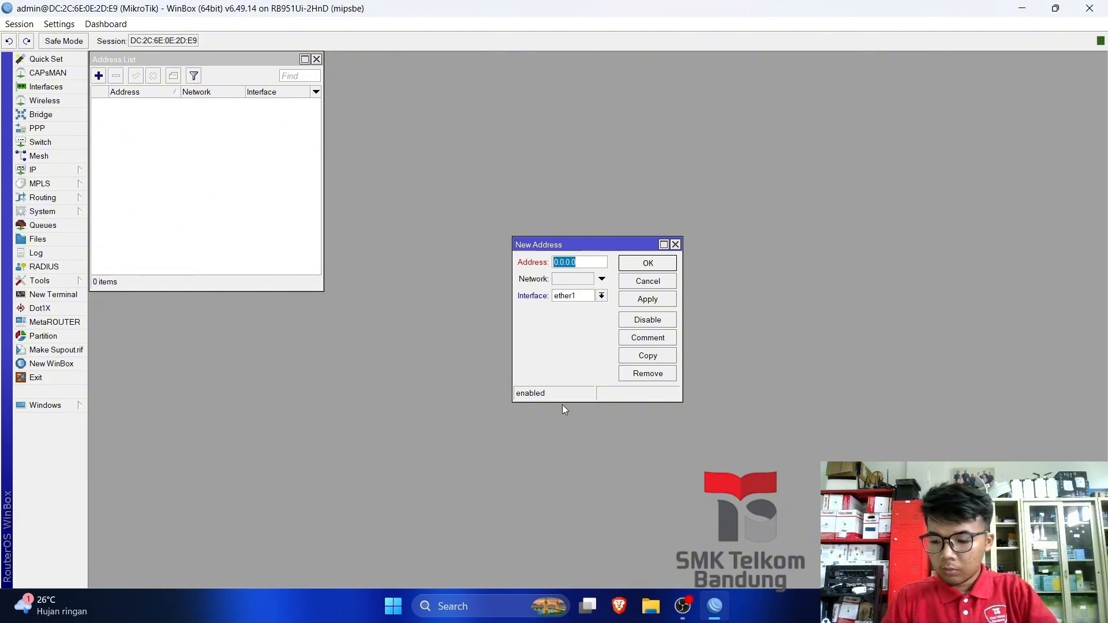
{"action": "type", "text": "11.11.11."}
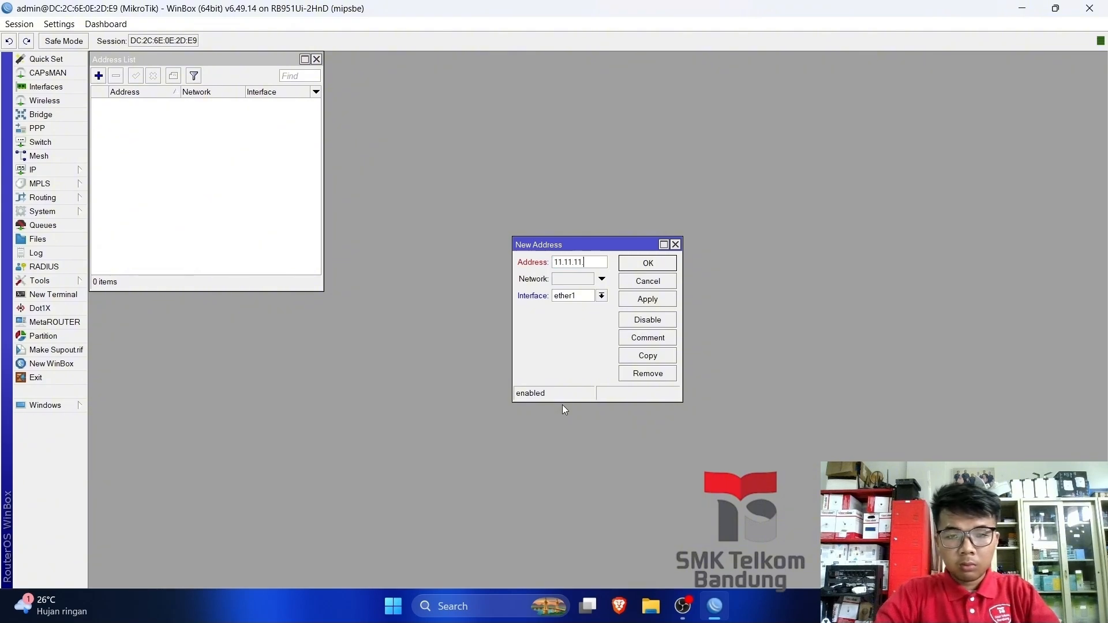
{"action": "type", "text": "2/30"}
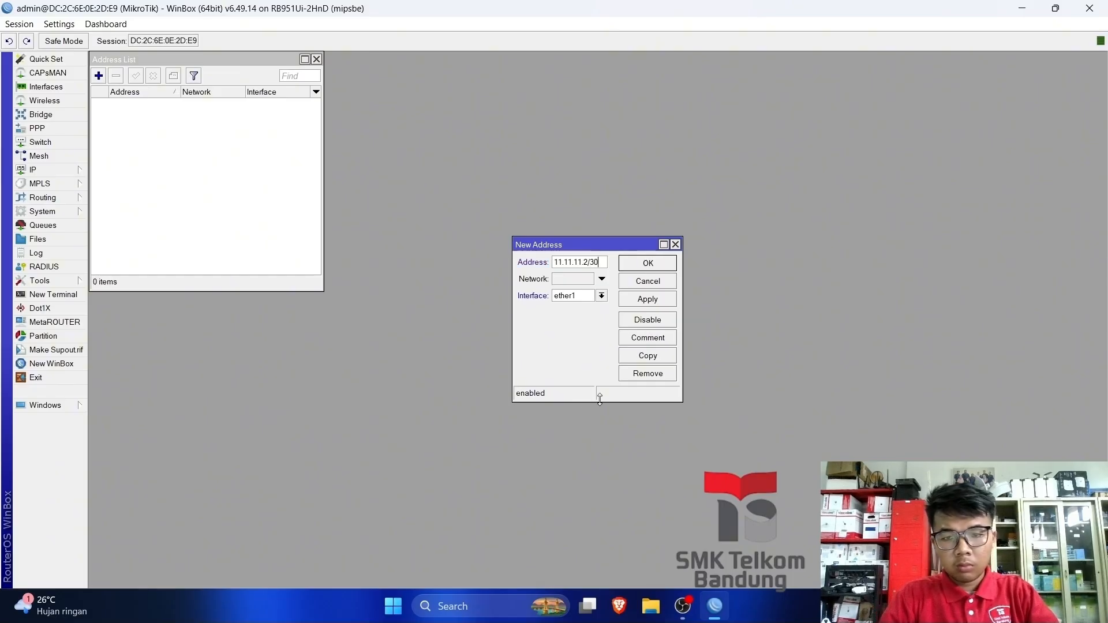
{"action": "left_click", "coordinate": [601, 295]}
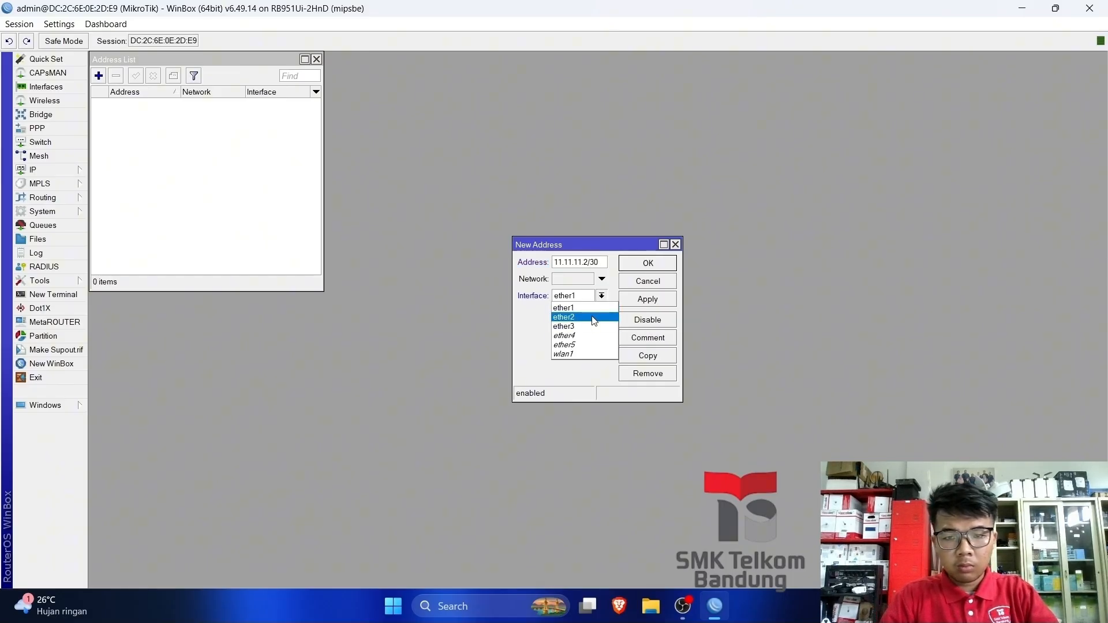
{"action": "left_click", "coordinate": [594, 317]}
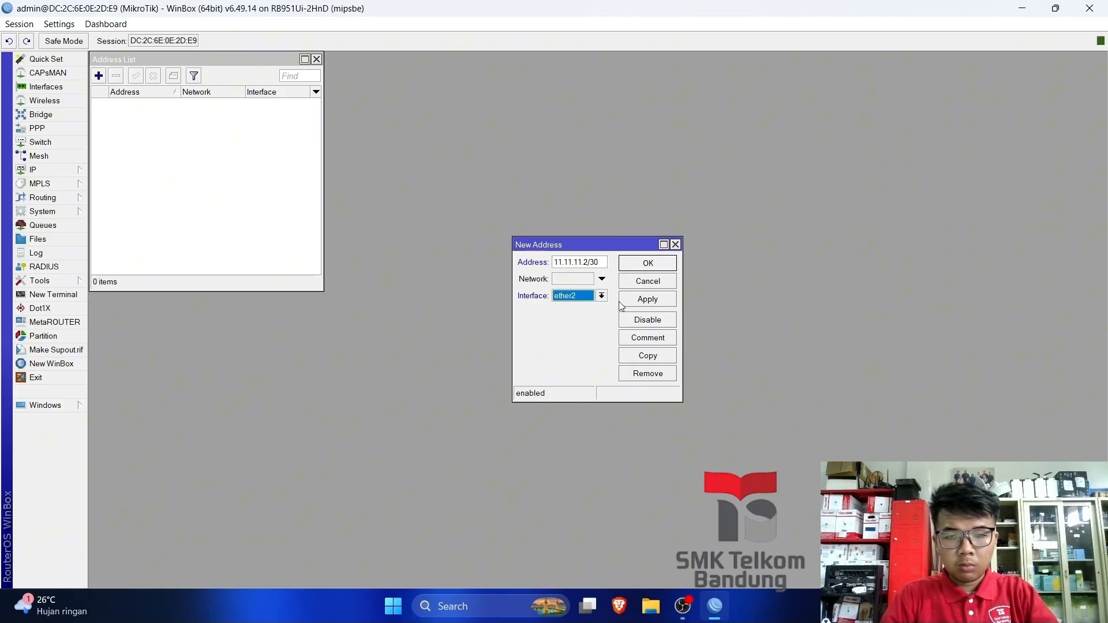
{"action": "left_click", "coordinate": [601, 295]}
{"action": "left_click", "coordinate": [600, 307]}
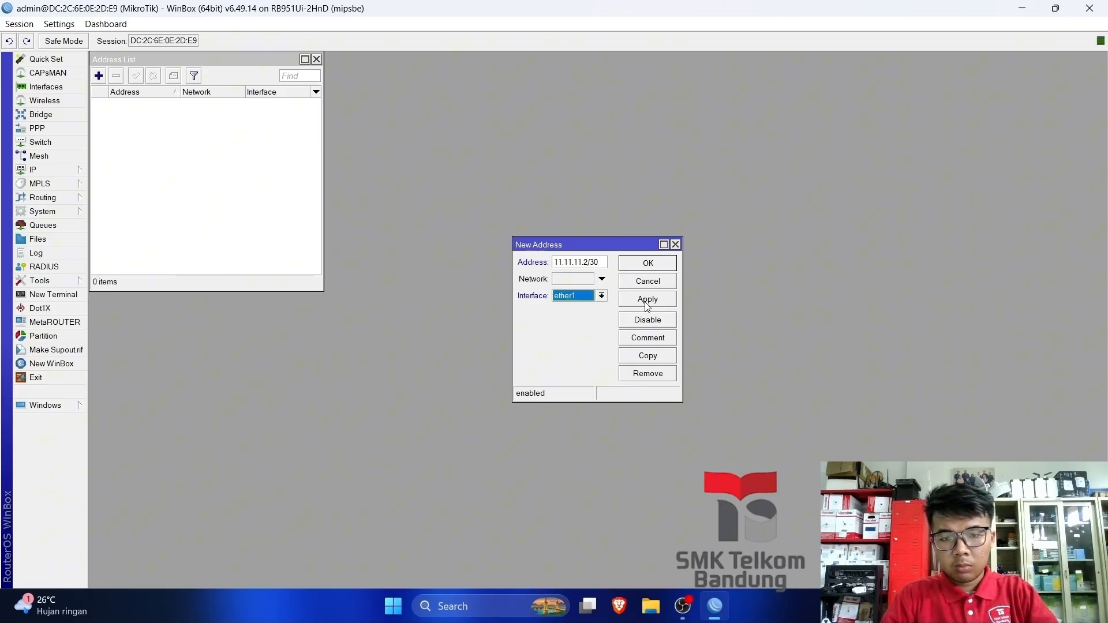
{"action": "left_click", "coordinate": [647, 304]}
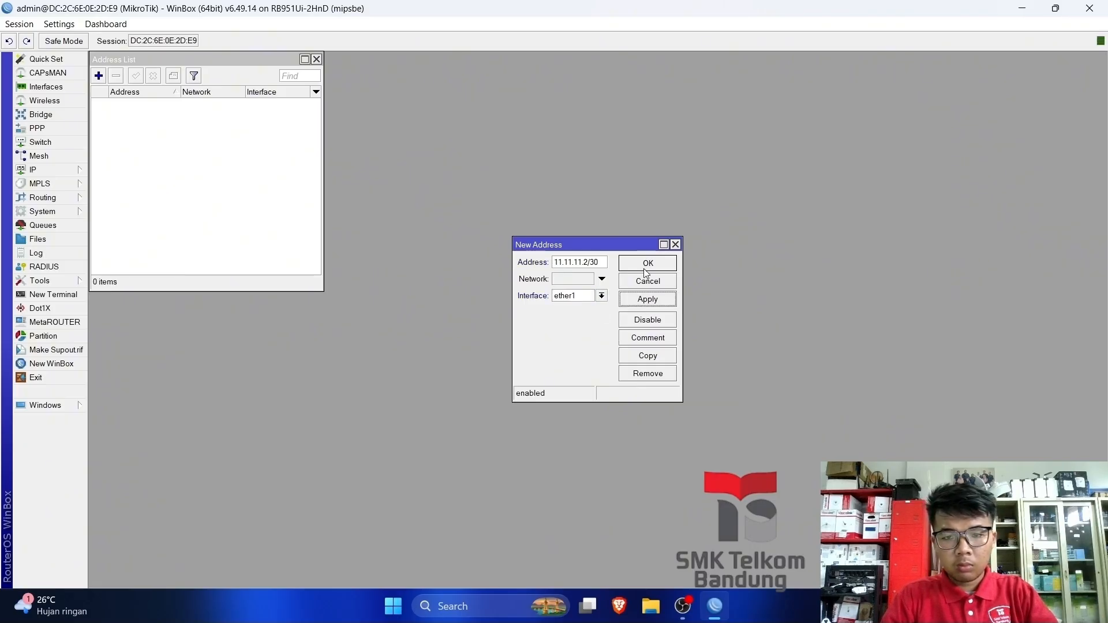
{"action": "left_click", "coordinate": [644, 299]}
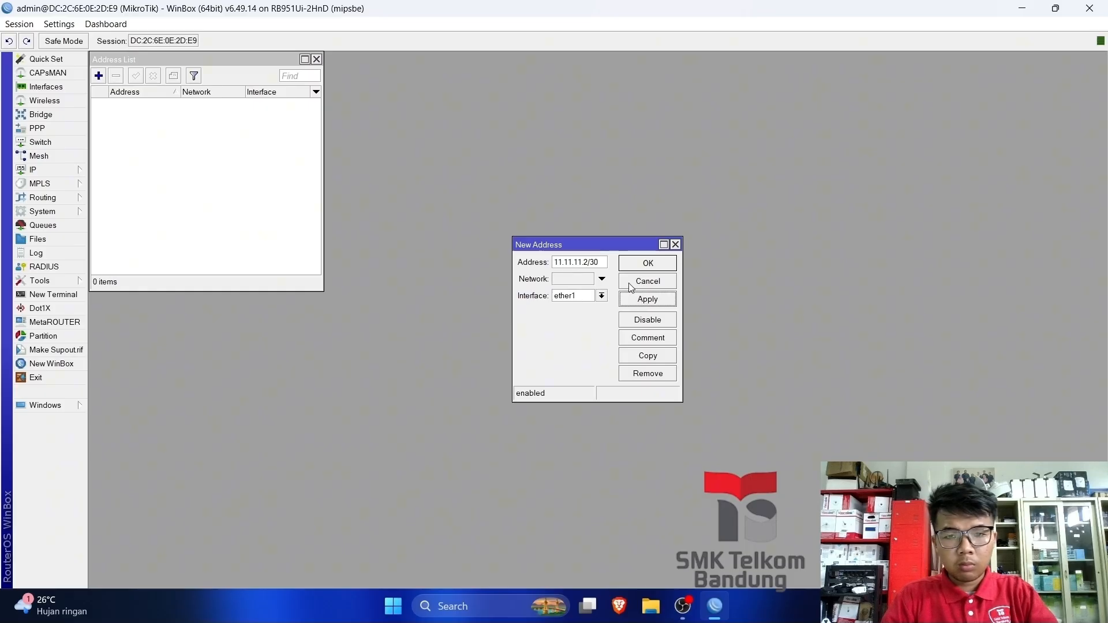
{"action": "left_click", "coordinate": [601, 295]}
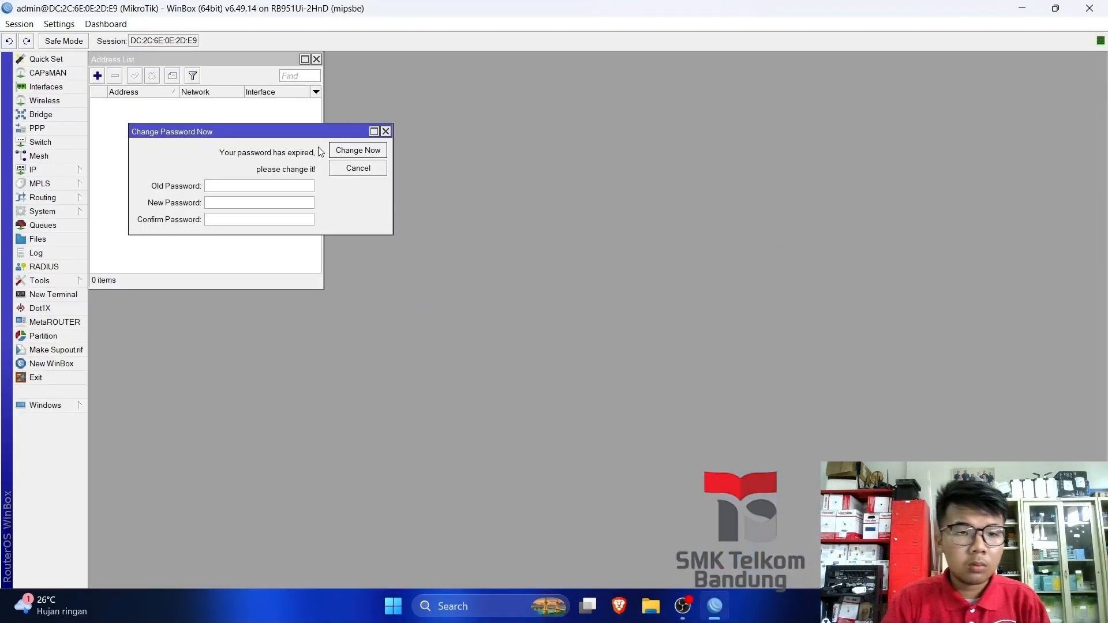
Dismiss the password change prompt and add the address 11.11.11.2/30 on interface ether1.
{"action": "left_click", "coordinate": [386, 132]}
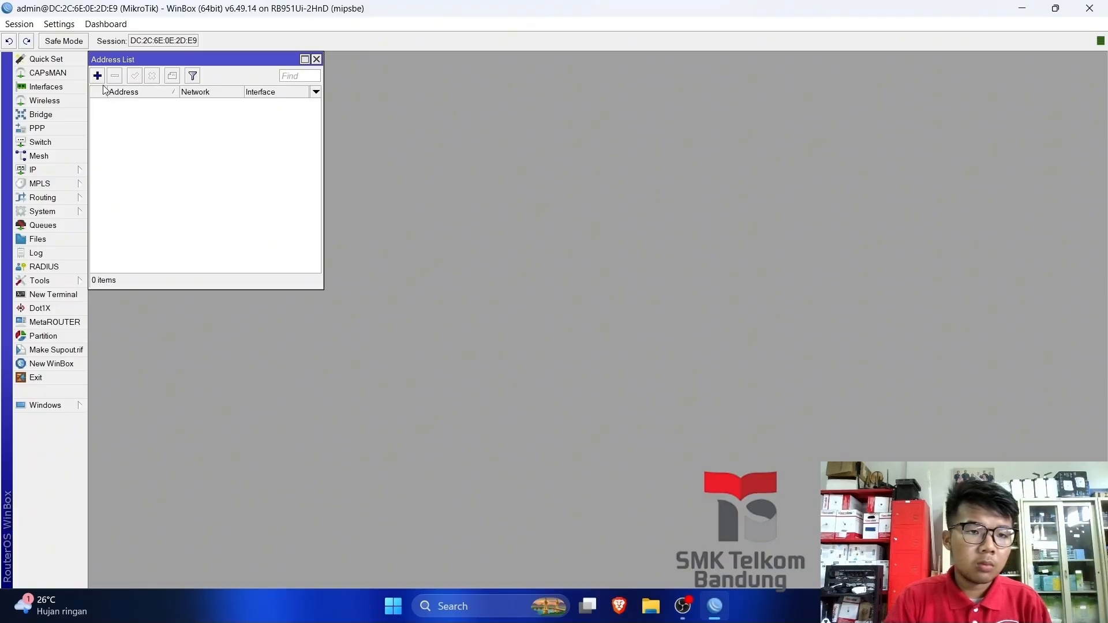
{"action": "left_click", "coordinate": [102, 78]}
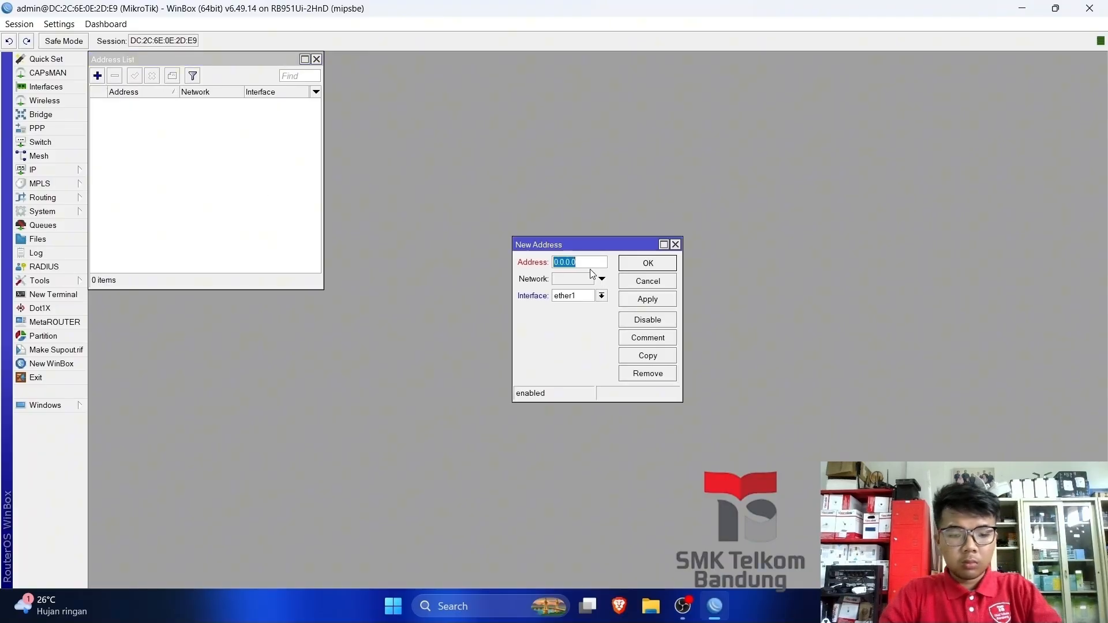
{"action": "type", "text": "11.11.11.2"}
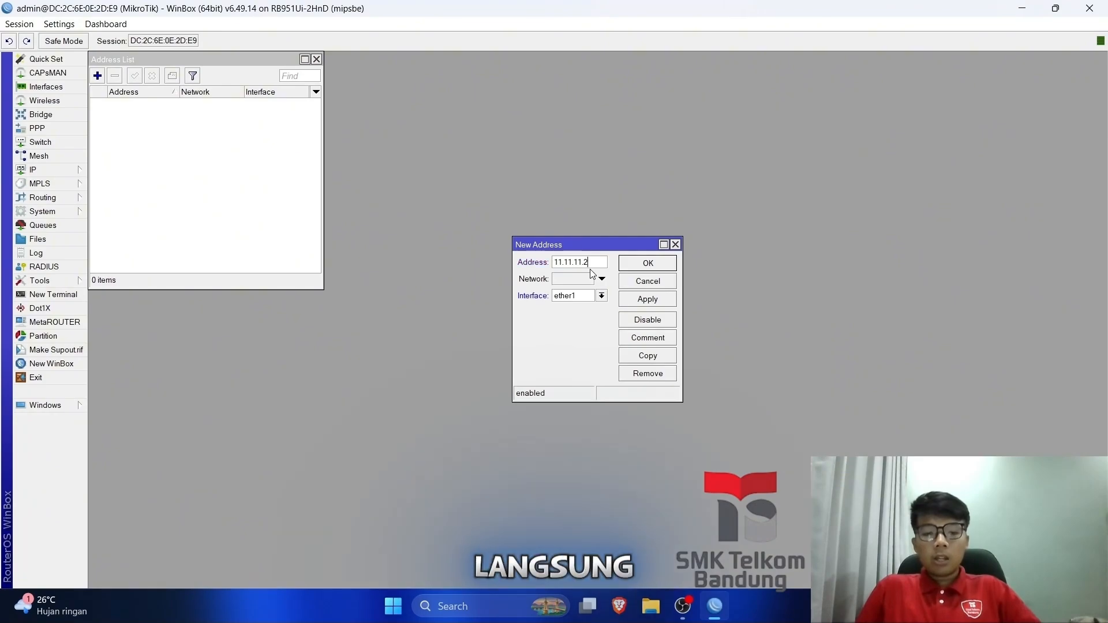
{"action": "type", "text": "/30"}
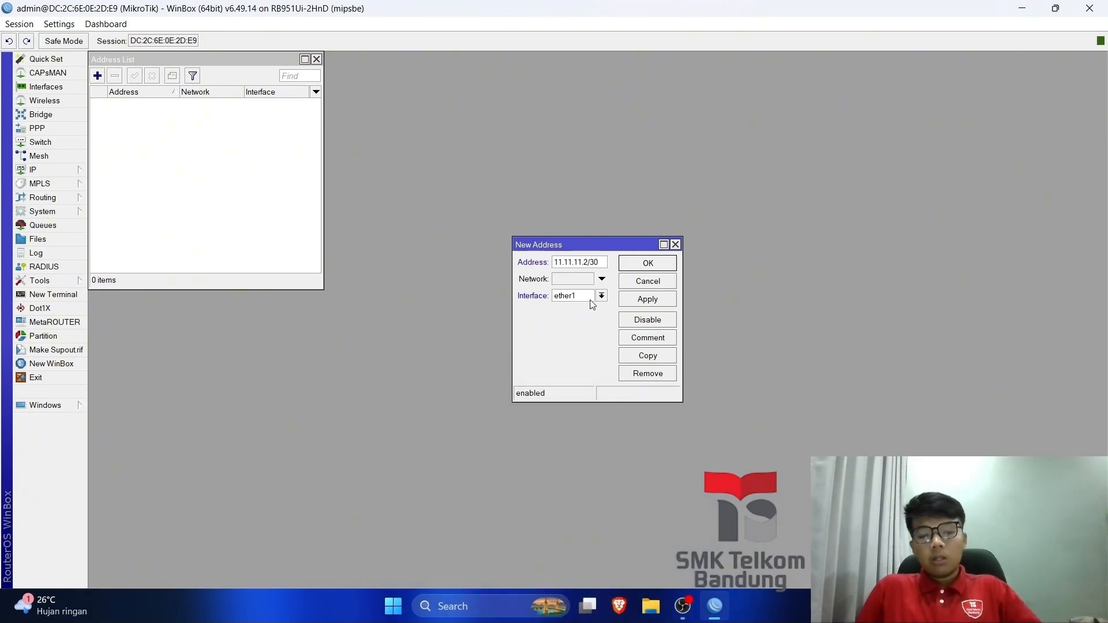
{"action": "left_click", "coordinate": [647, 298]}
{"action": "left_click", "coordinate": [647, 263]}
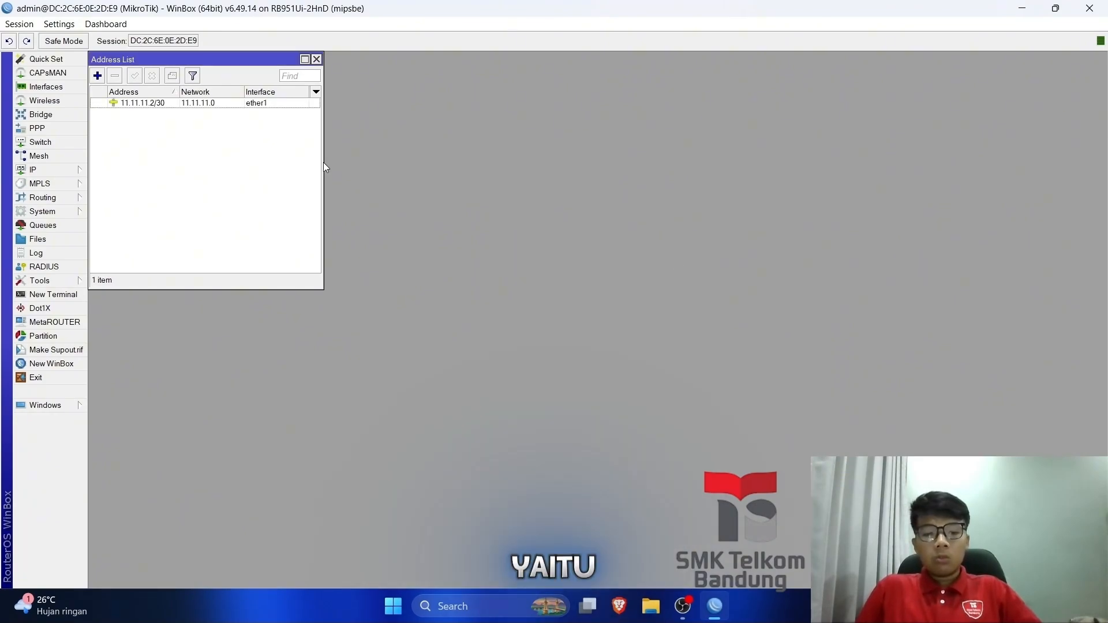
Add the address 22.22.22.1/30 on interface ether2.
{"action": "left_click", "coordinate": [98, 75]}
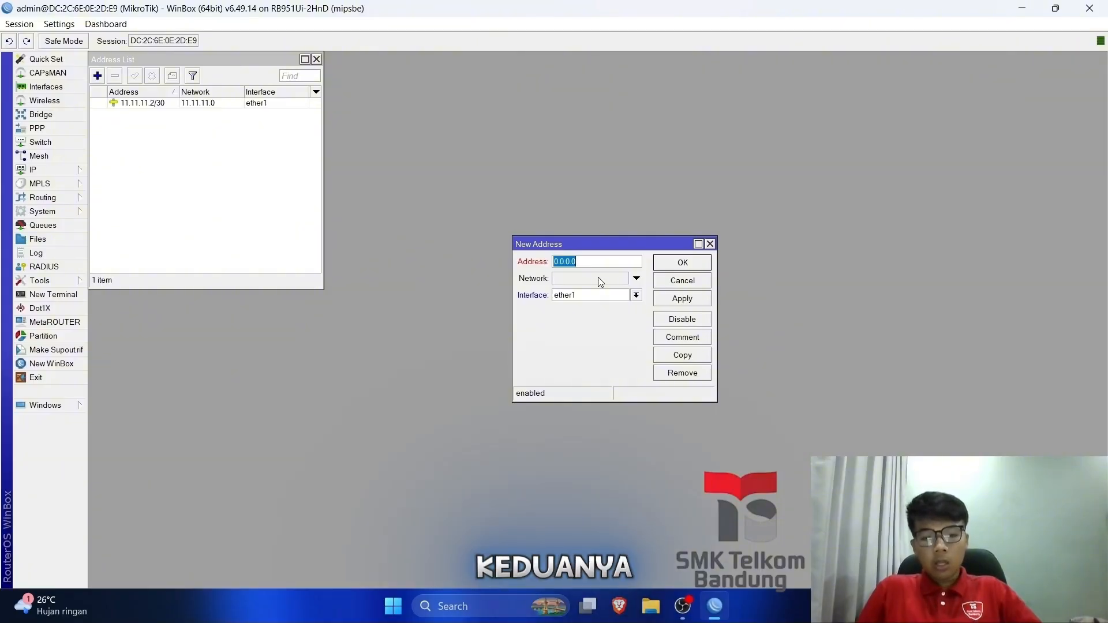
{"action": "type", "text": "2"}
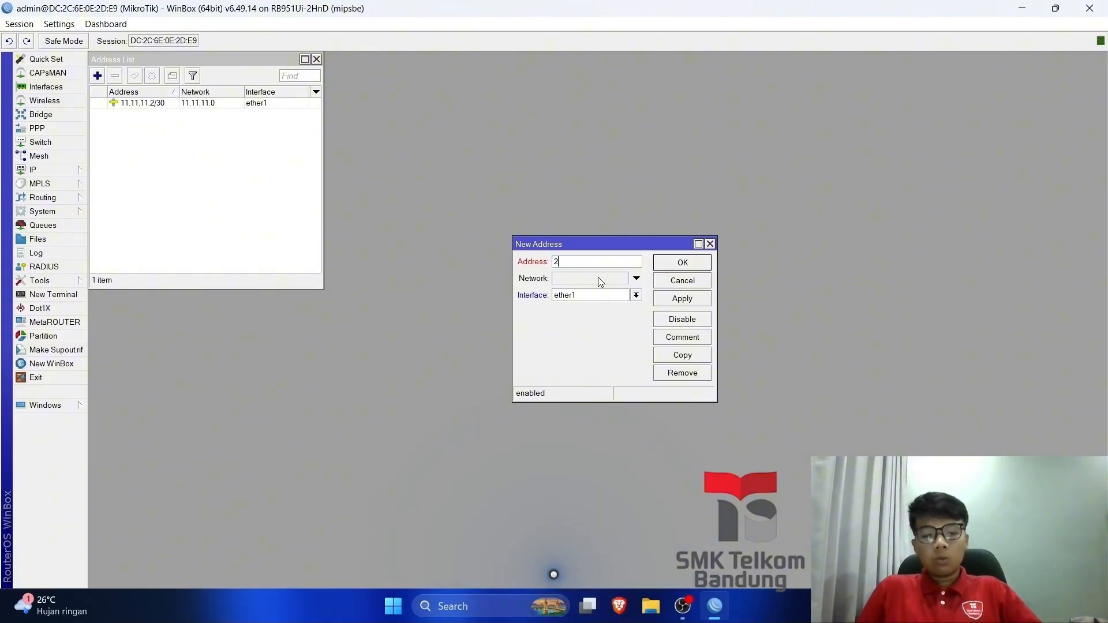
{"action": "type", "text": "2.22.22."}
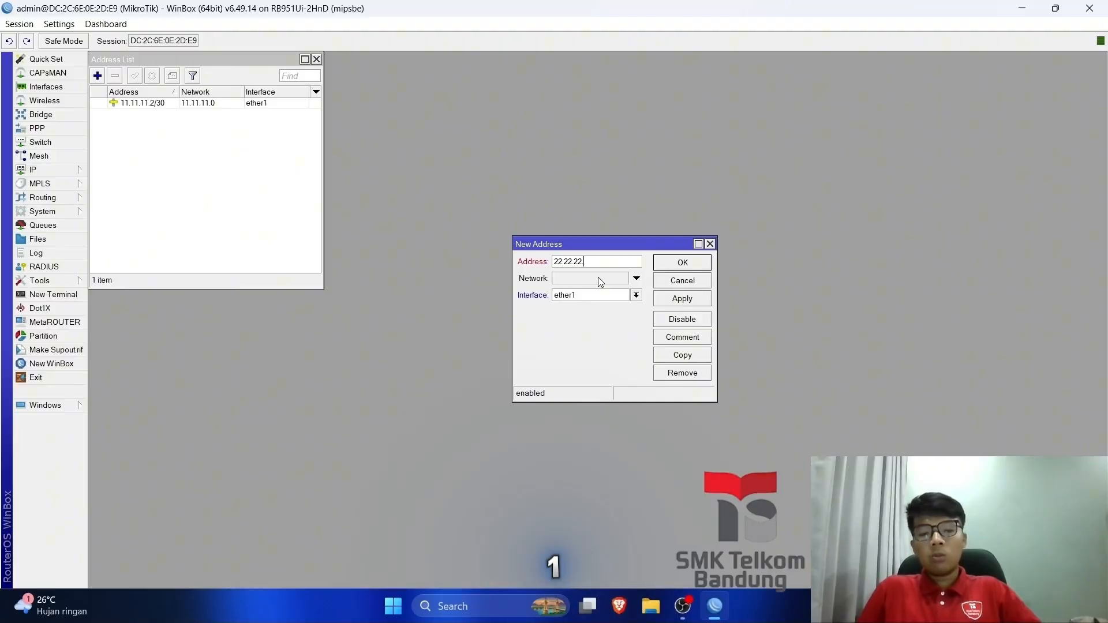
{"action": "type", "text": "1/30"}
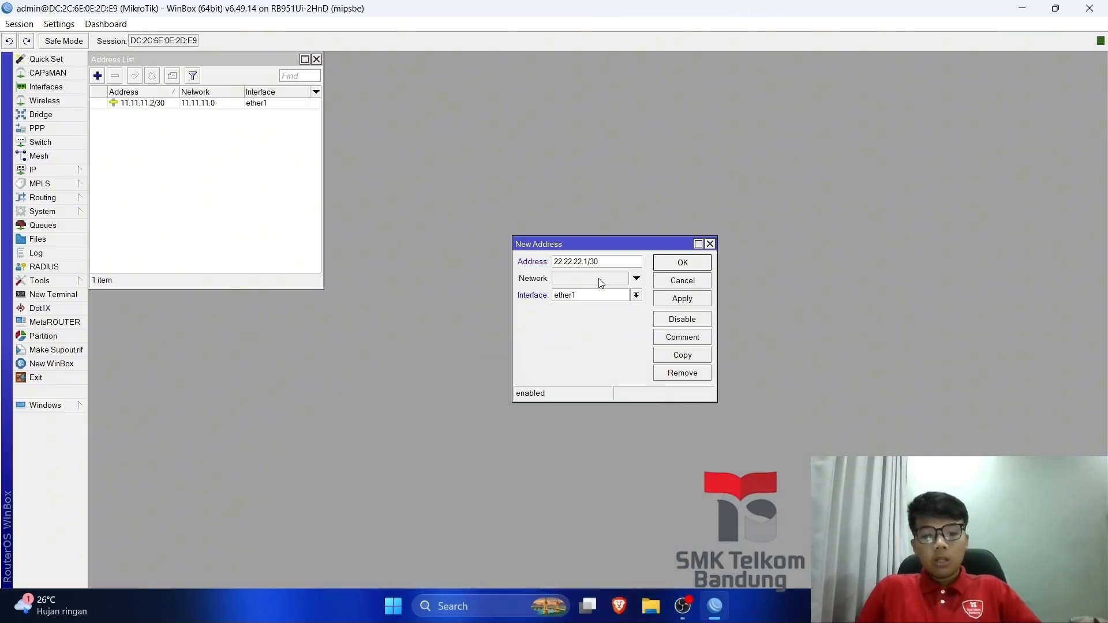
{"action": "left_click", "coordinate": [603, 295]}
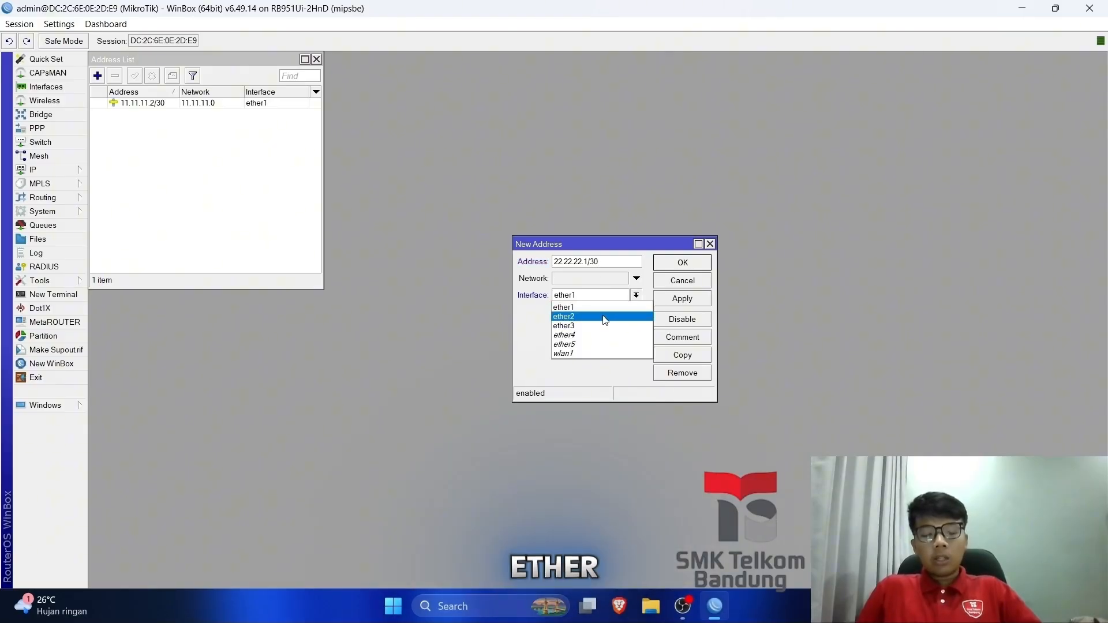
{"action": "left_click", "coordinate": [605, 316]}
{"action": "left_click", "coordinate": [681, 298]}
{"action": "left_click", "coordinate": [675, 264]}
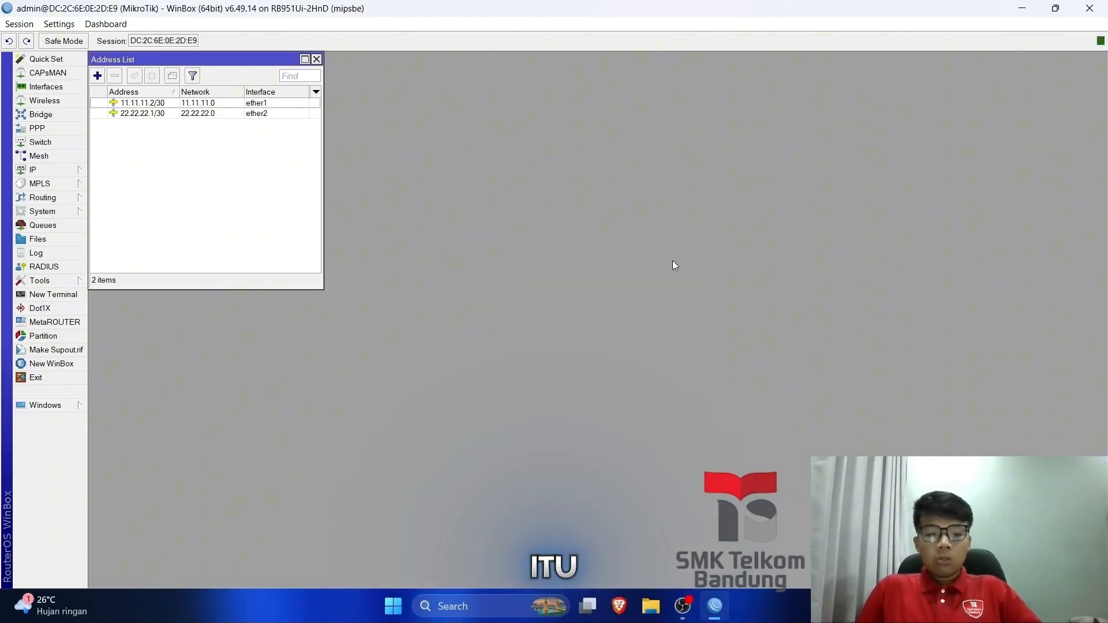
Add the address 10.10.20.1/26 on interface ether3.
{"action": "left_click", "coordinate": [97, 75]}
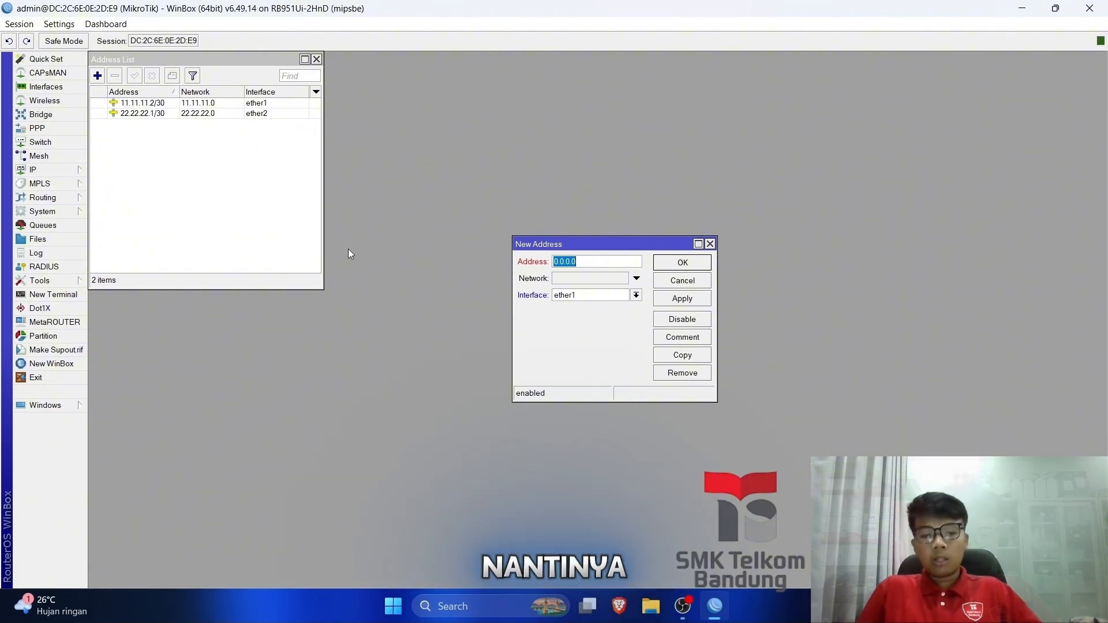
{"action": "type", "text": "1"}
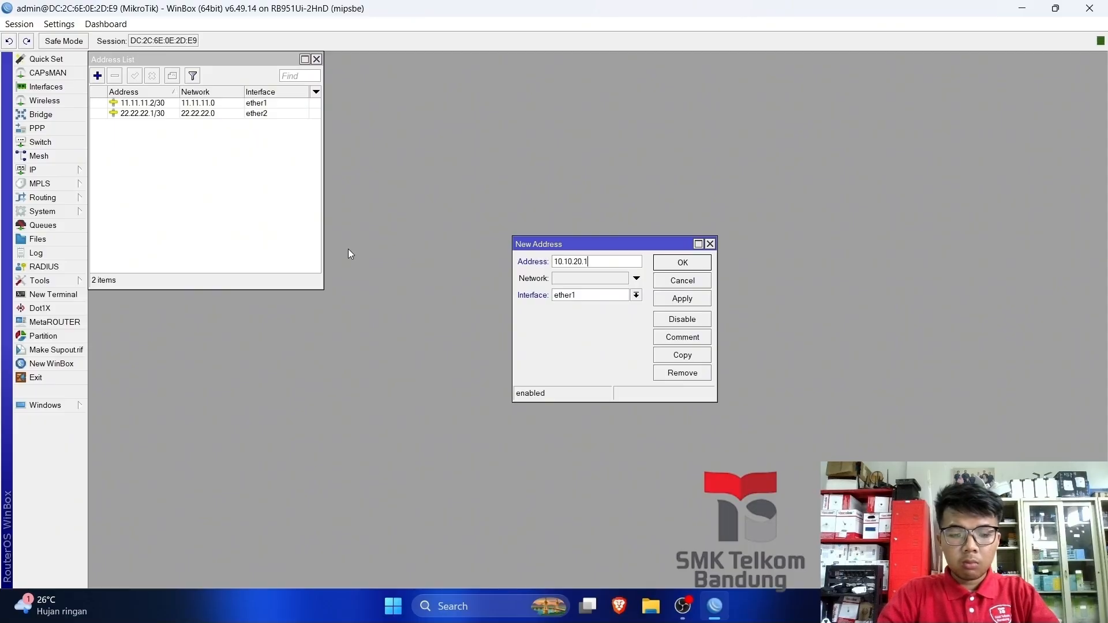
{"action": "type", "text": "0.10.20.1/26"}
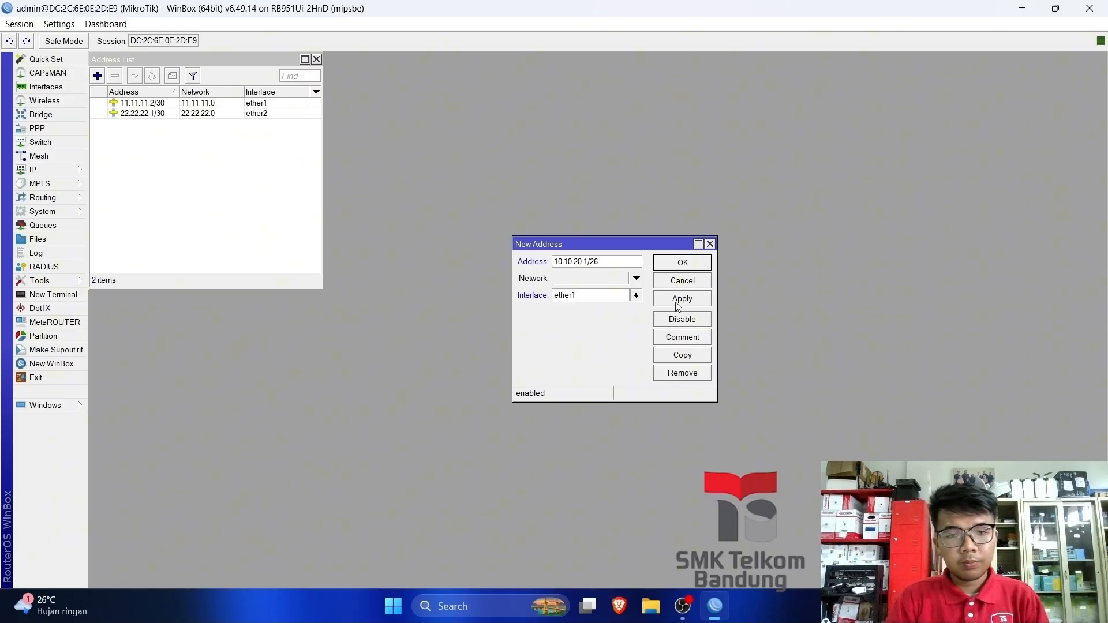
{"action": "left_click", "coordinate": [615, 298]}
{"action": "left_click", "coordinate": [617, 317]}
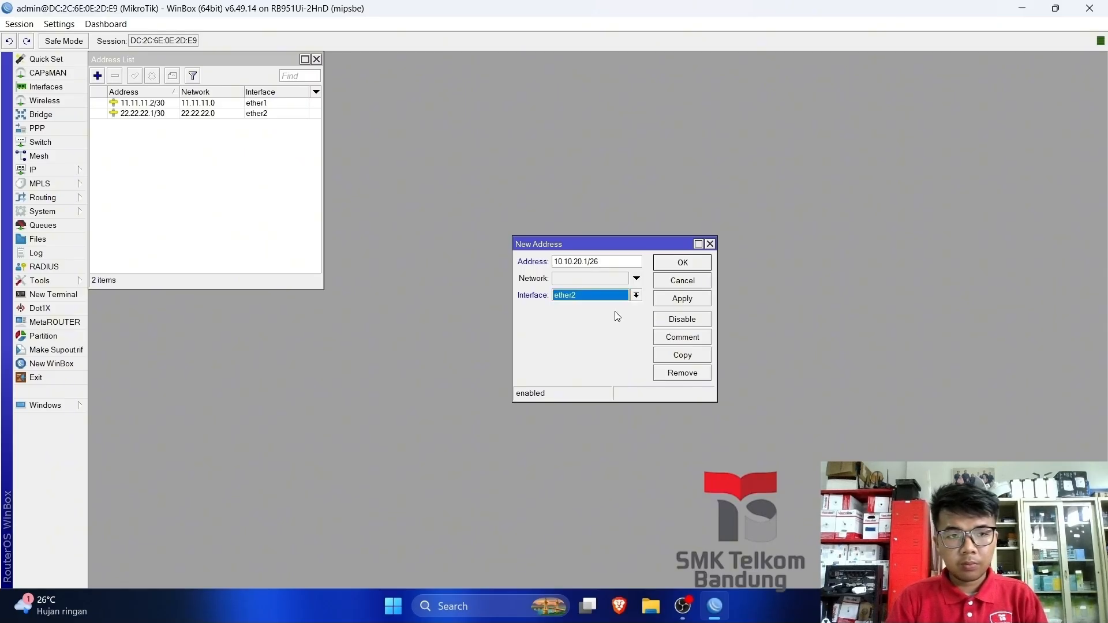
{"action": "left_click", "coordinate": [615, 301]}
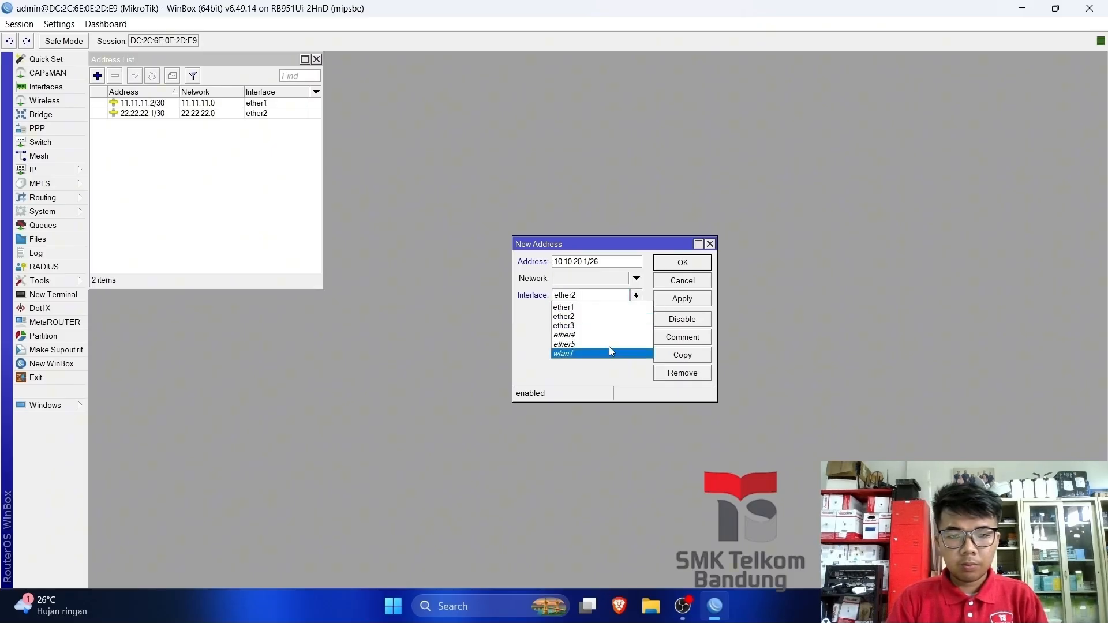
{"action": "left_click", "coordinate": [605, 327]}
{"action": "left_click", "coordinate": [675, 297]}
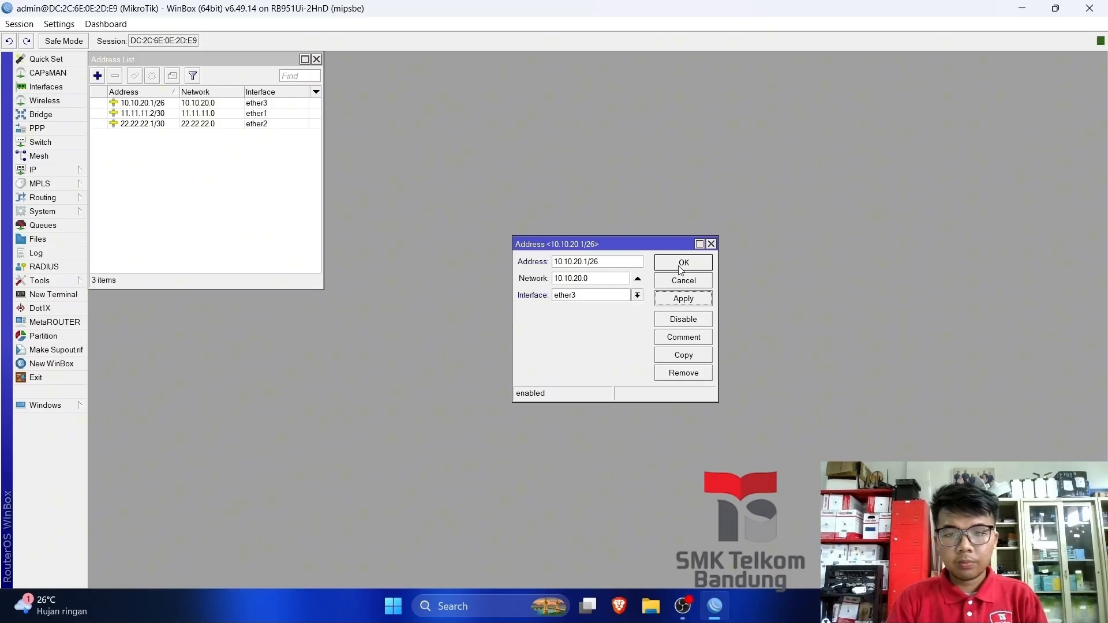
{"action": "left_click", "coordinate": [681, 266]}
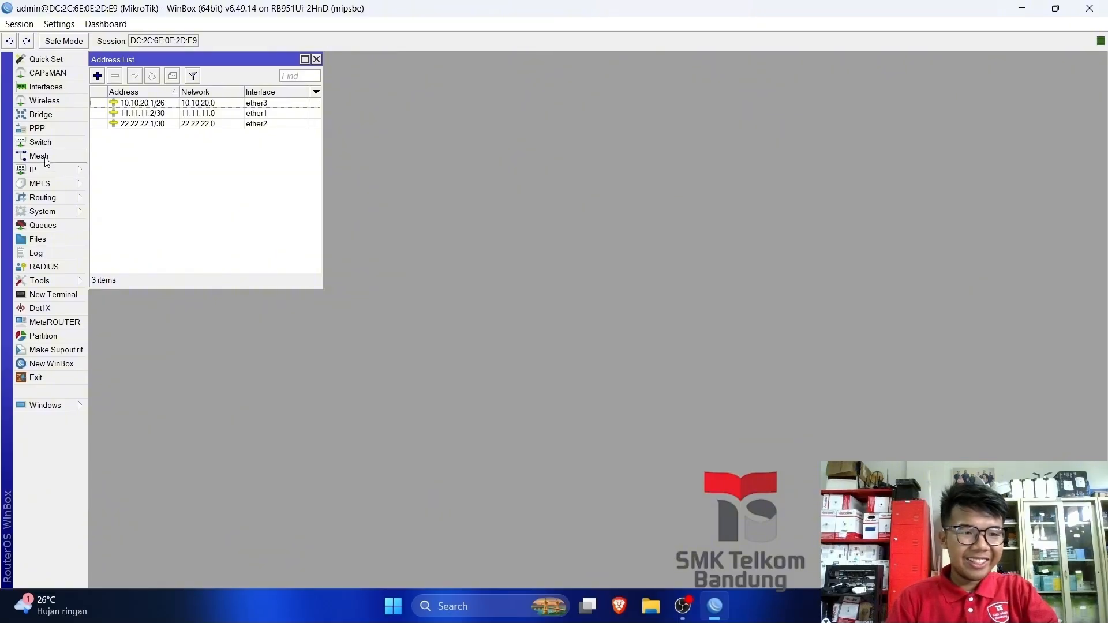
Set the DNS server to 8.8.8.8 with remote requests allowed, keeping the DNS settings window beside the address list.
{"action": "left_click", "coordinate": [36, 170]}
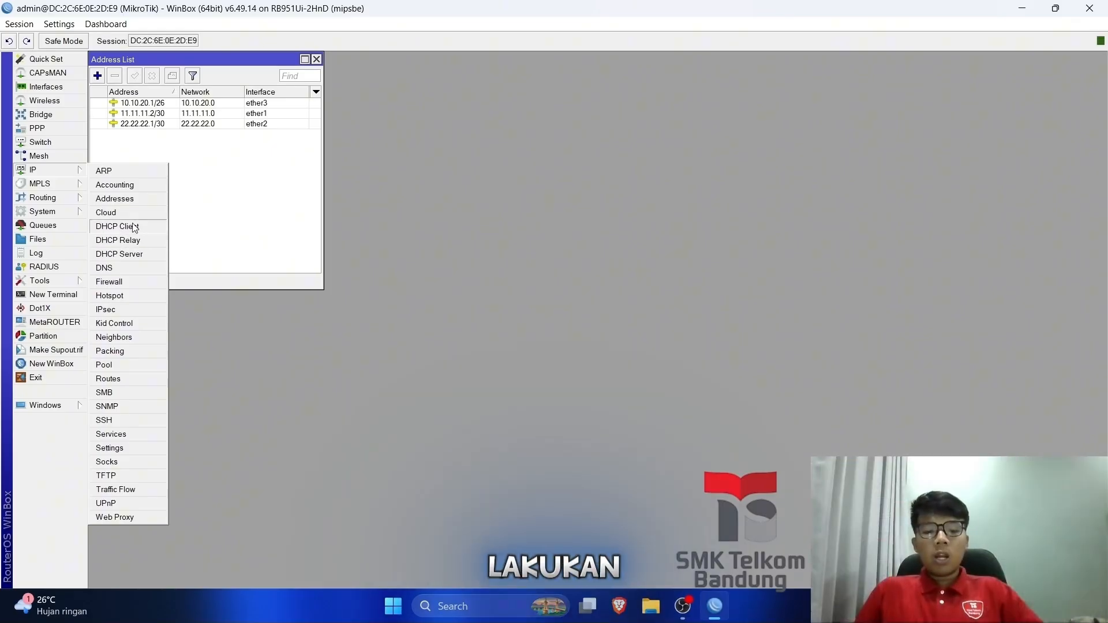
{"action": "left_click", "coordinate": [123, 267]}
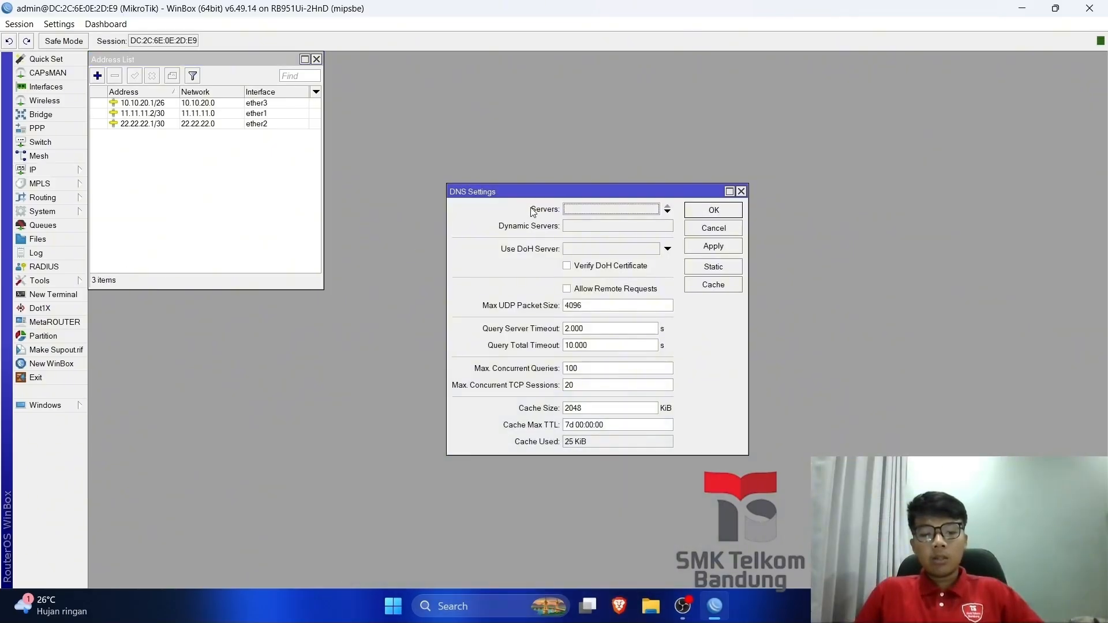
{"action": "left_click_drag", "start_coordinate": [557, 187], "coordinate": [434, 41]}
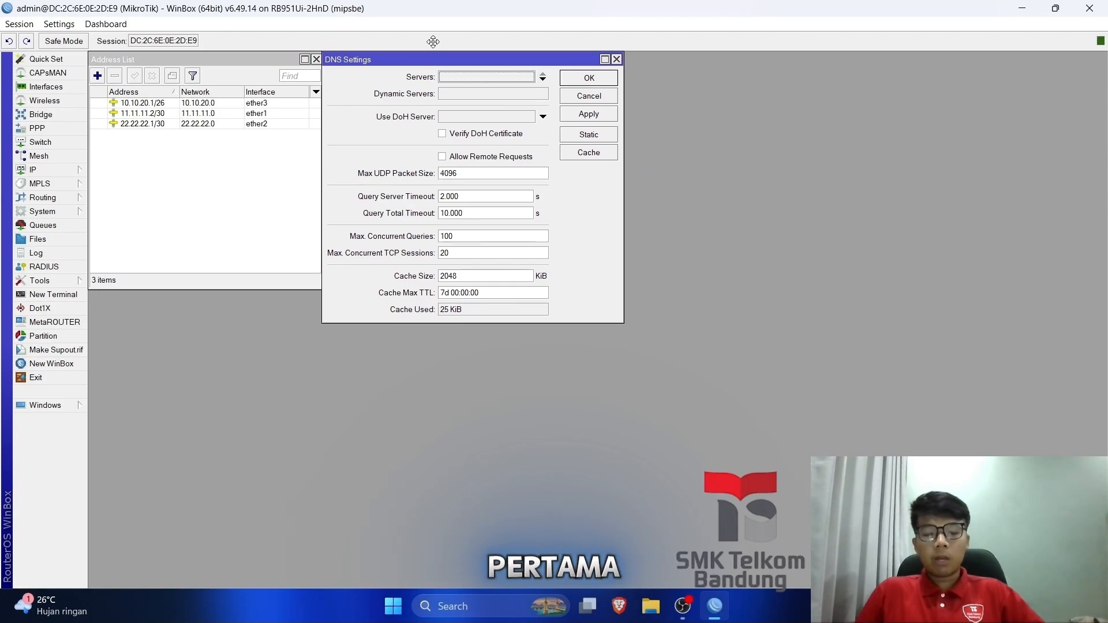
{"action": "left_click", "coordinate": [463, 77]}
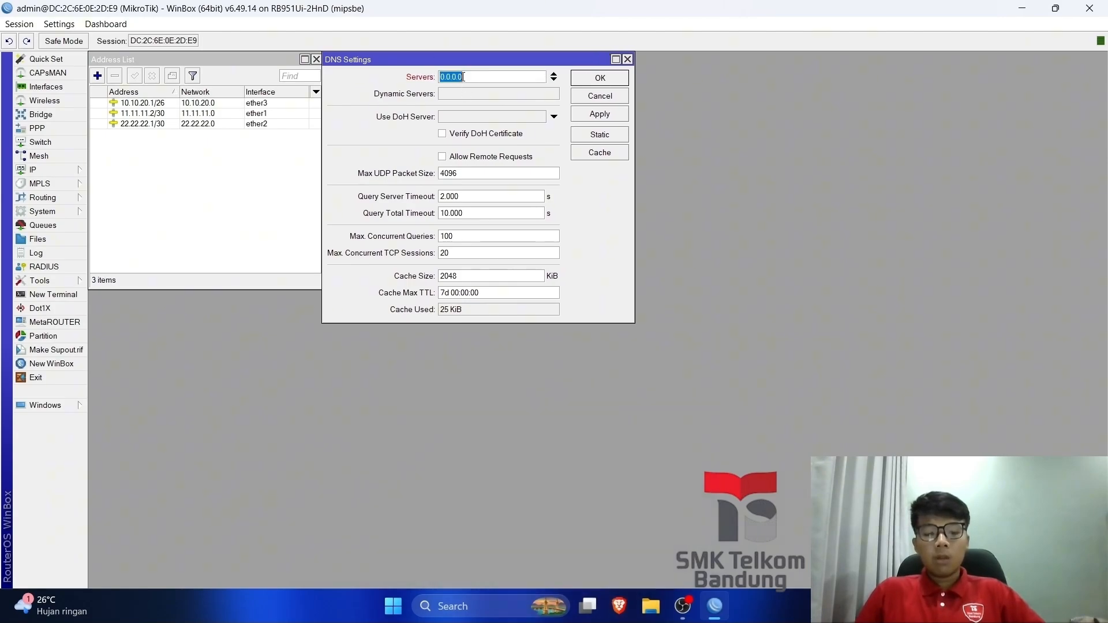
{"action": "type", "text": "8.8.8.8"}
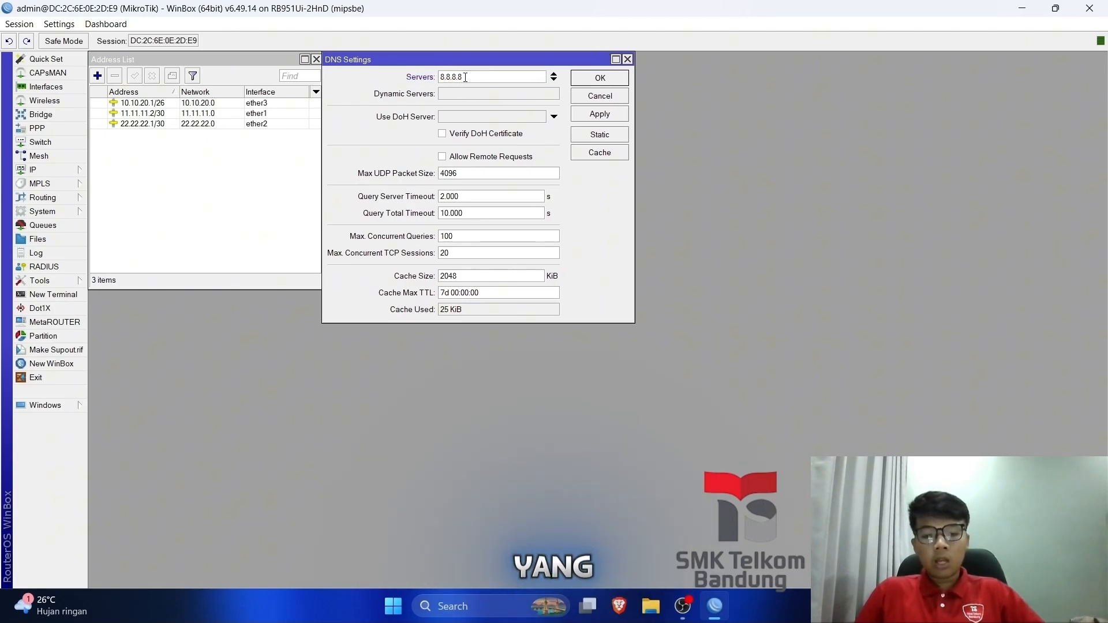
{"action": "left_click", "coordinate": [442, 156]}
{"action": "left_click", "coordinate": [600, 112]}
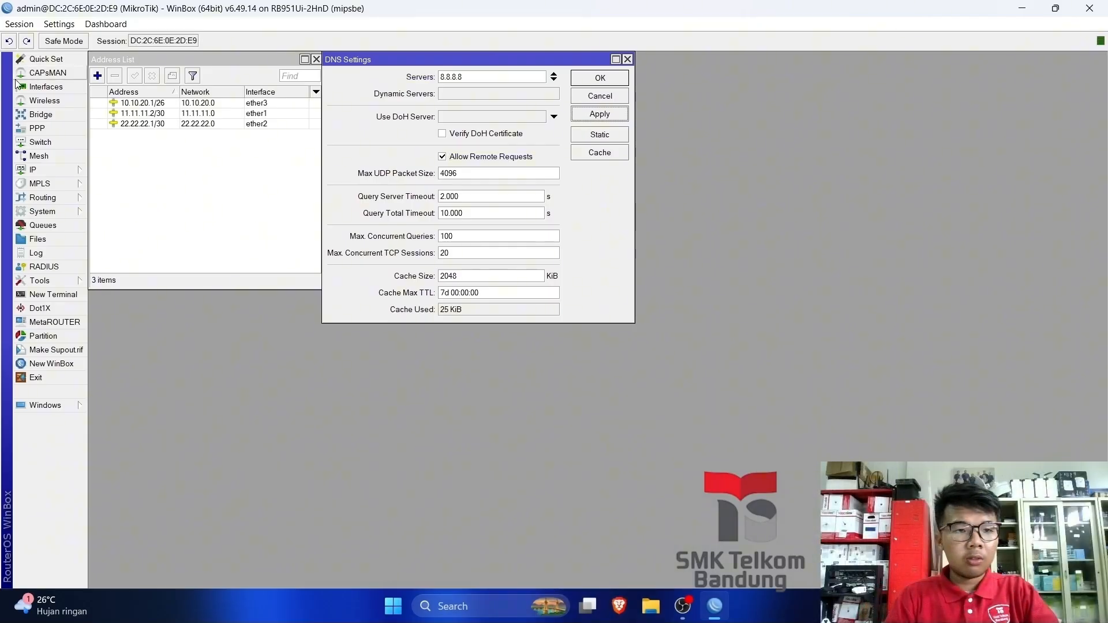
Open the IP Firewall window and place it directly below the address list.
{"action": "left_click", "coordinate": [68, 169]}
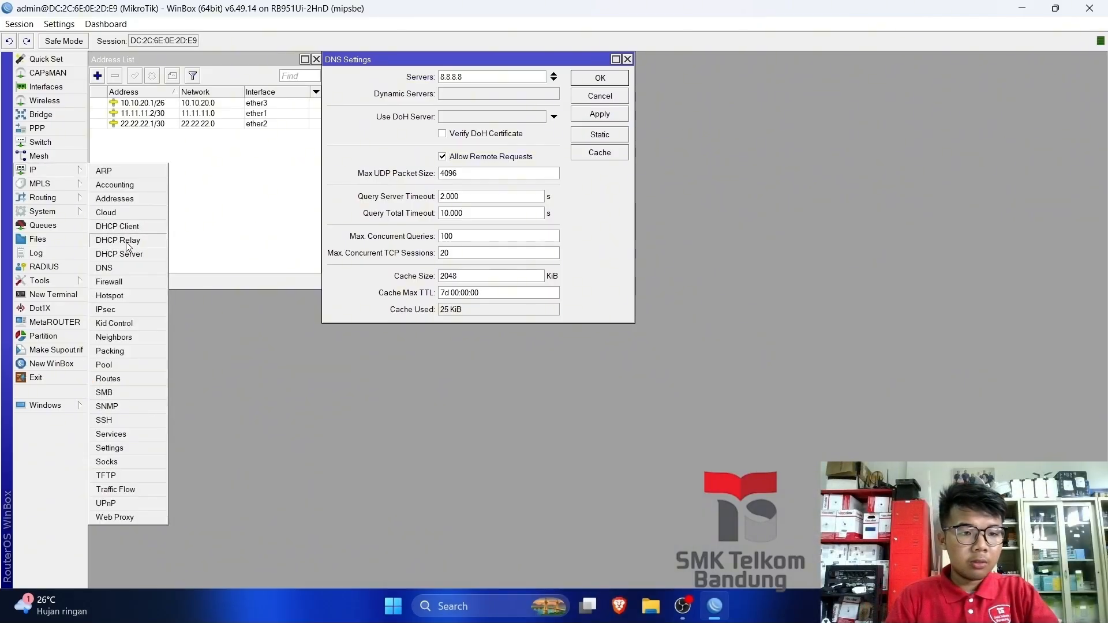
{"action": "left_click", "coordinate": [347, 117]}
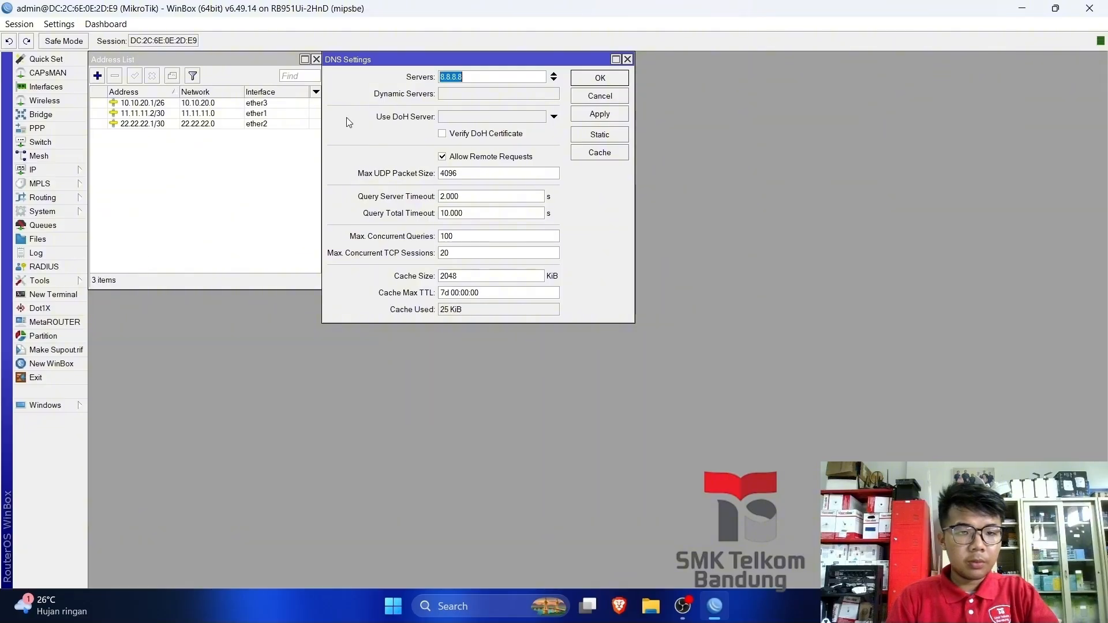
{"action": "left_click", "coordinate": [53, 170]}
{"action": "left_click", "coordinate": [119, 283]}
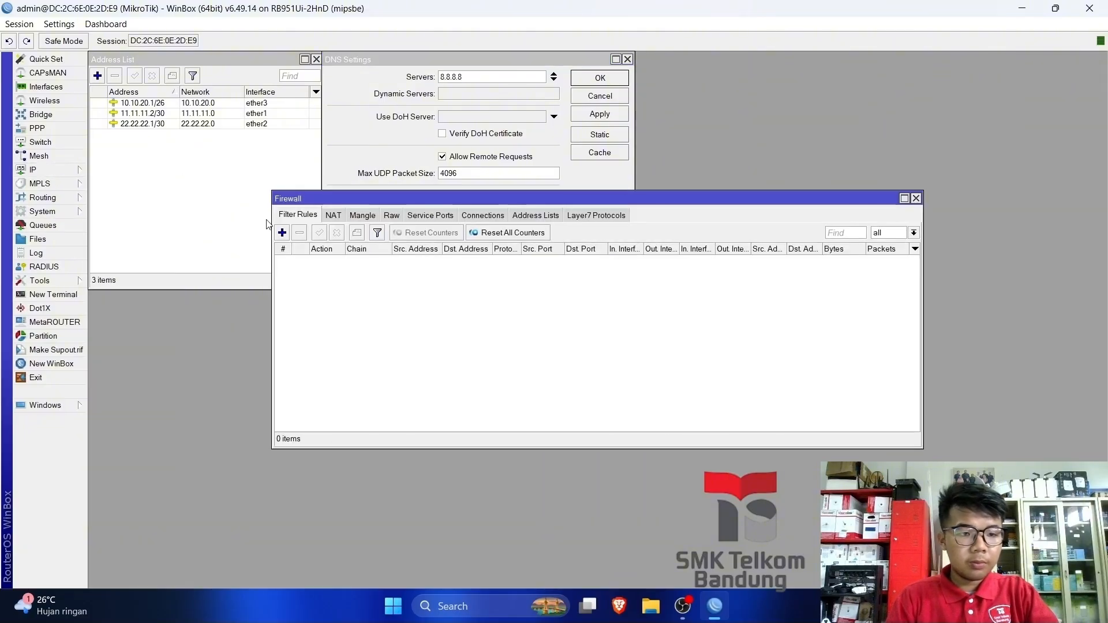
{"action": "left_click_drag", "start_coordinate": [427, 200], "coordinate": [243, 298]}
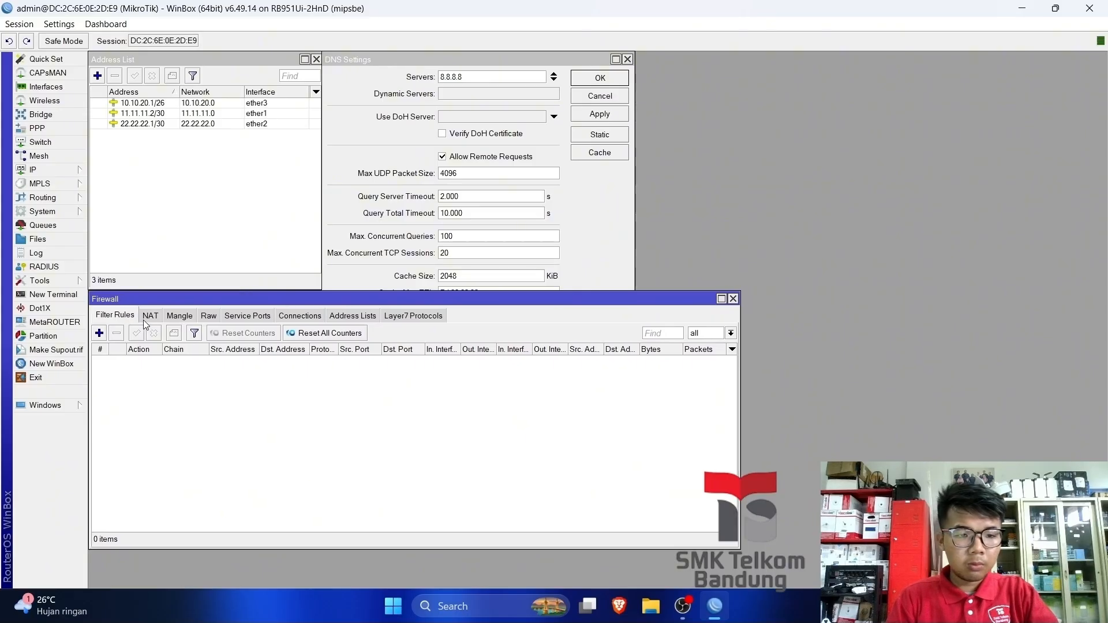
Add a srcnat NAT rule with out interface ether1 and the masquerade action.
{"action": "left_click", "coordinate": [99, 333]}
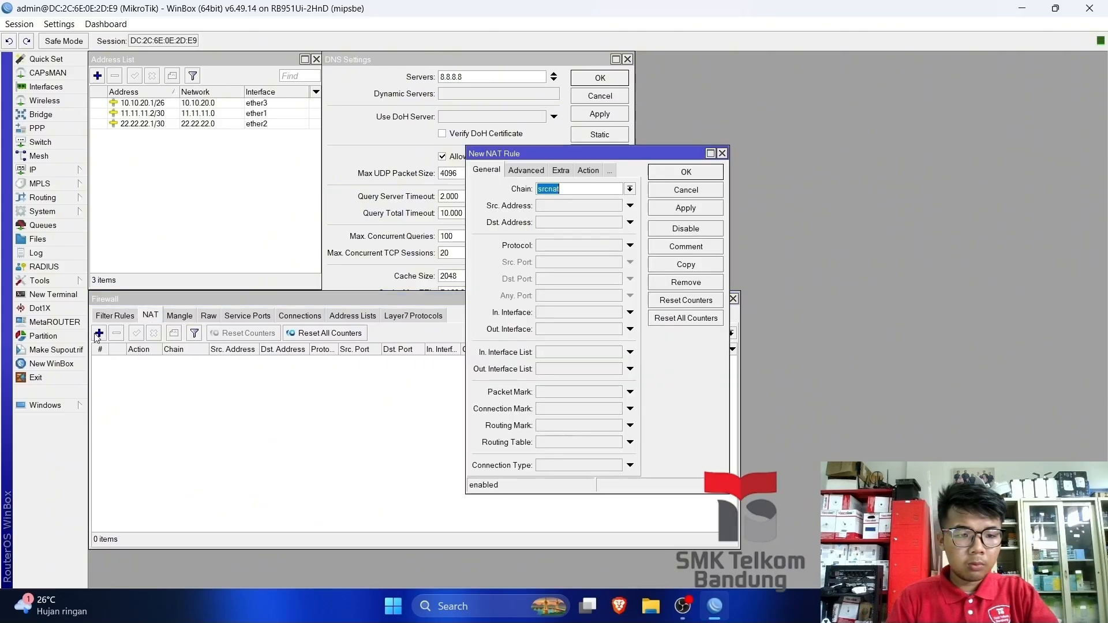
{"action": "left_click", "coordinate": [566, 330]}
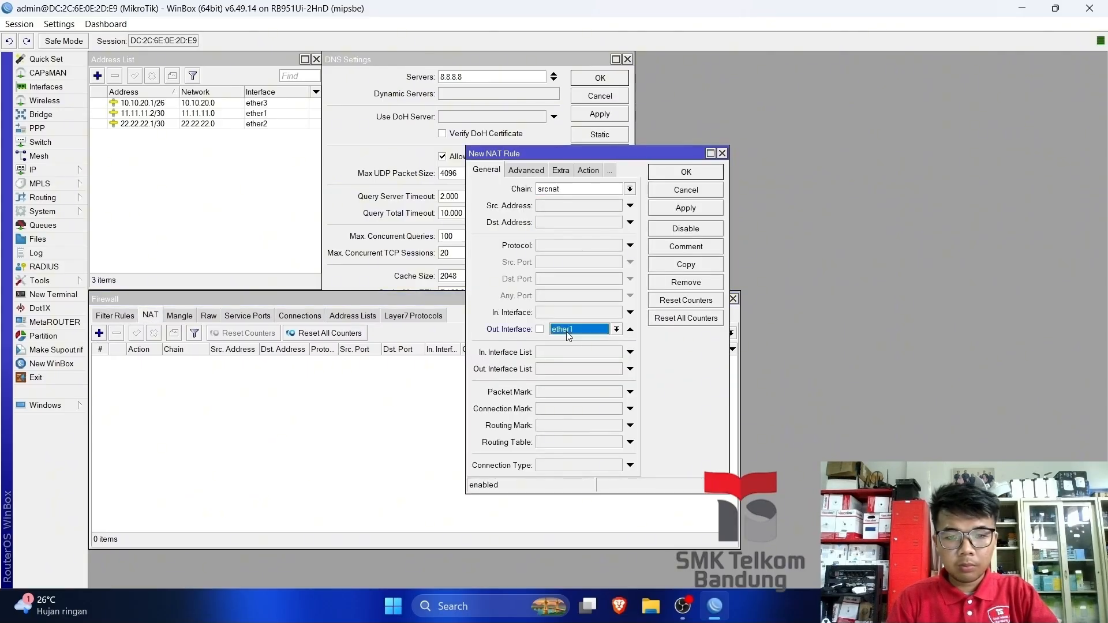
{"action": "left_click", "coordinate": [561, 170]}
{"action": "left_click", "coordinate": [553, 170]}
{"action": "left_click", "coordinate": [573, 191]}
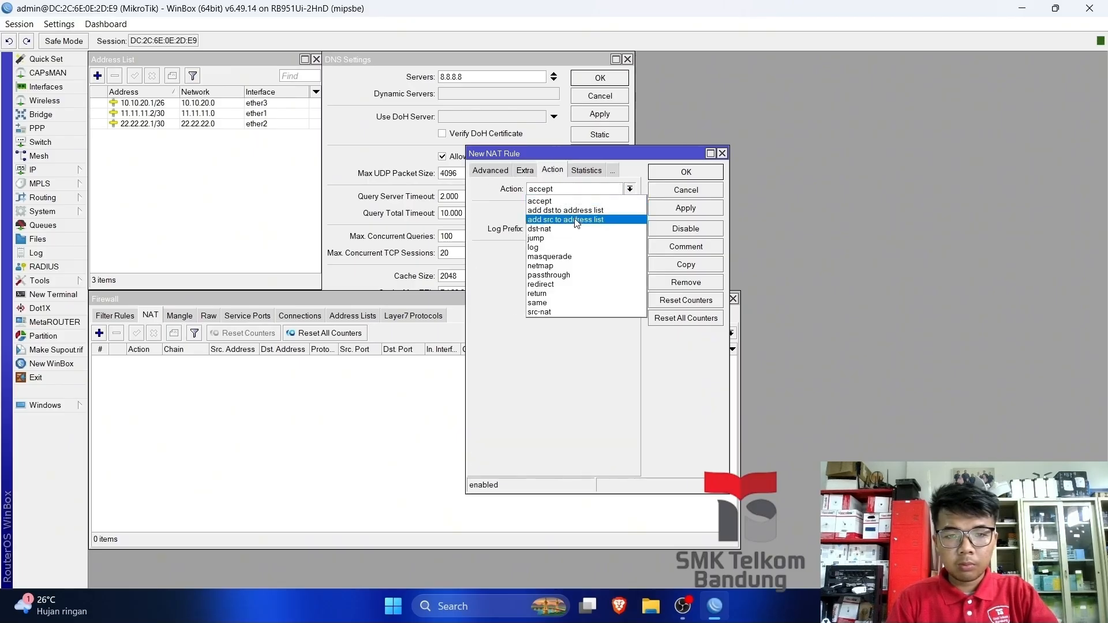
{"action": "left_click", "coordinate": [552, 256]}
{"action": "left_click", "coordinate": [661, 212]}
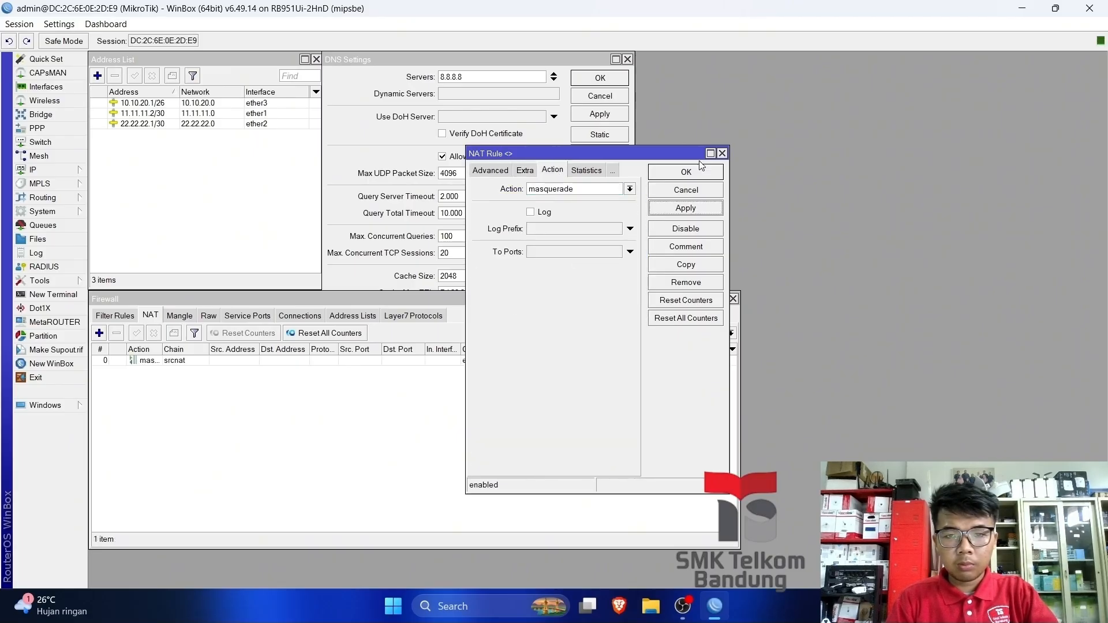
{"action": "left_click", "coordinate": [685, 172]}
Set up a DHCP server on ether3 with the proposed settings and place its window beside the DNS settings.
{"action": "left_click", "coordinate": [70, 170]}
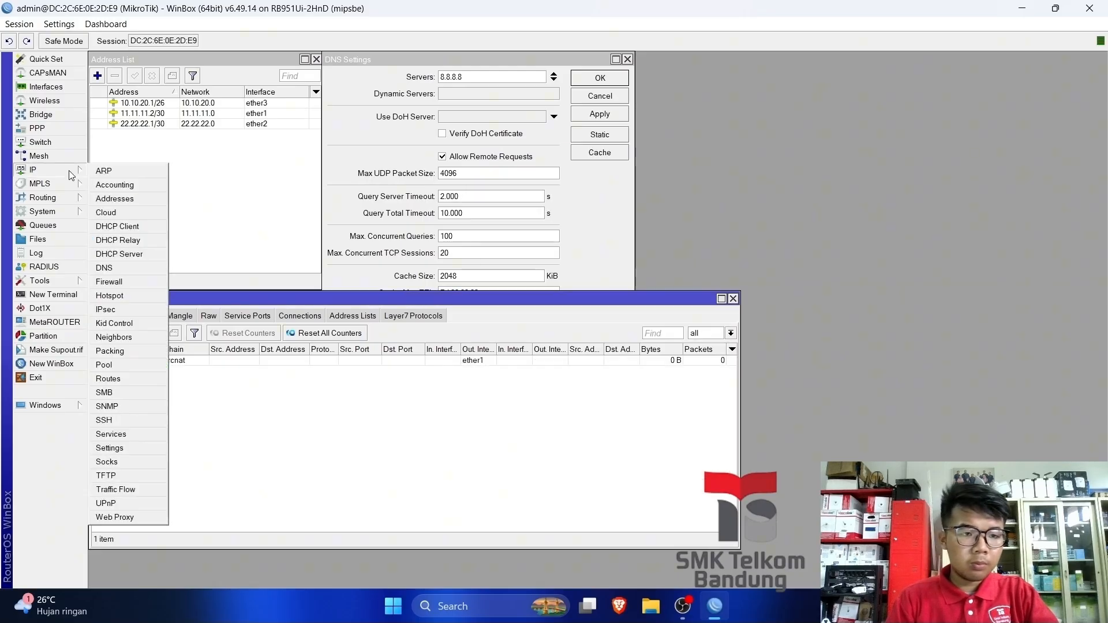
{"action": "left_click", "coordinate": [135, 254]}
{"action": "left_click", "coordinate": [467, 233]}
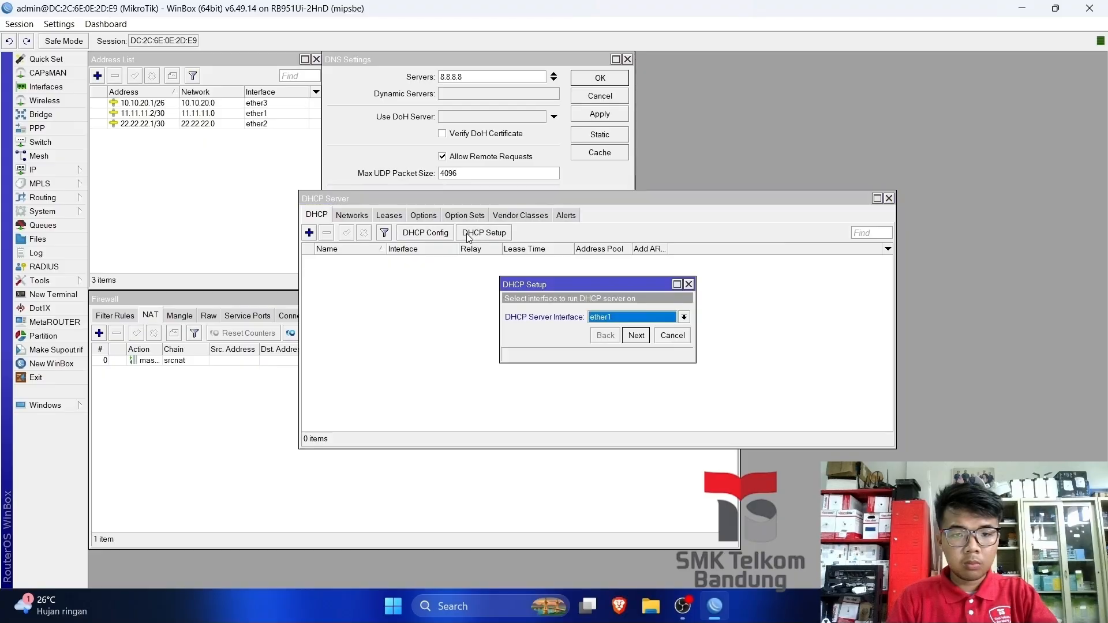
{"action": "left_click", "coordinate": [607, 318]}
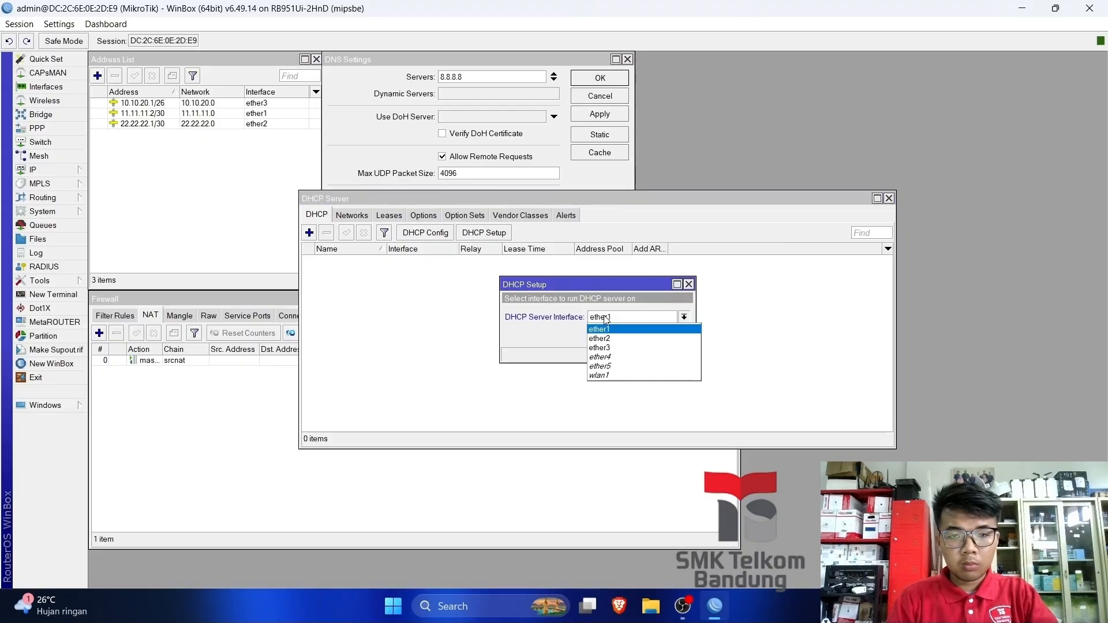
{"action": "left_click", "coordinate": [615, 347]}
{"action": "left_click", "coordinate": [630, 336]}
{"action": "left_click", "coordinate": [631, 336]}
{"action": "left_click", "coordinate": [632, 337]}
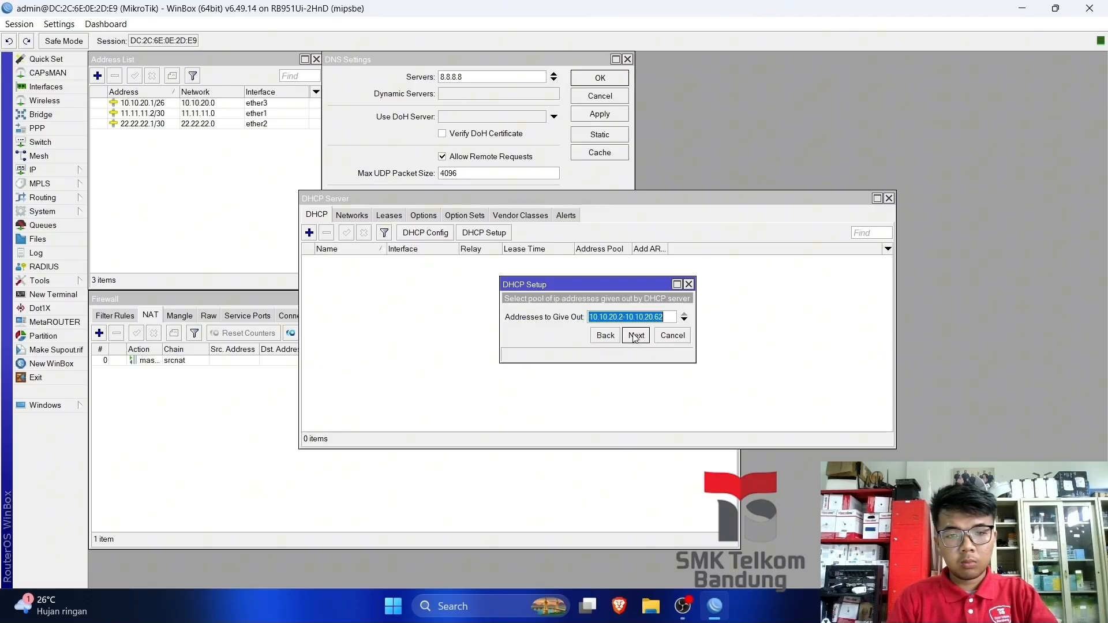
{"action": "left_click", "coordinate": [633, 336]}
{"action": "left_click", "coordinate": [635, 336]}
{"action": "left_click", "coordinate": [635, 336]}
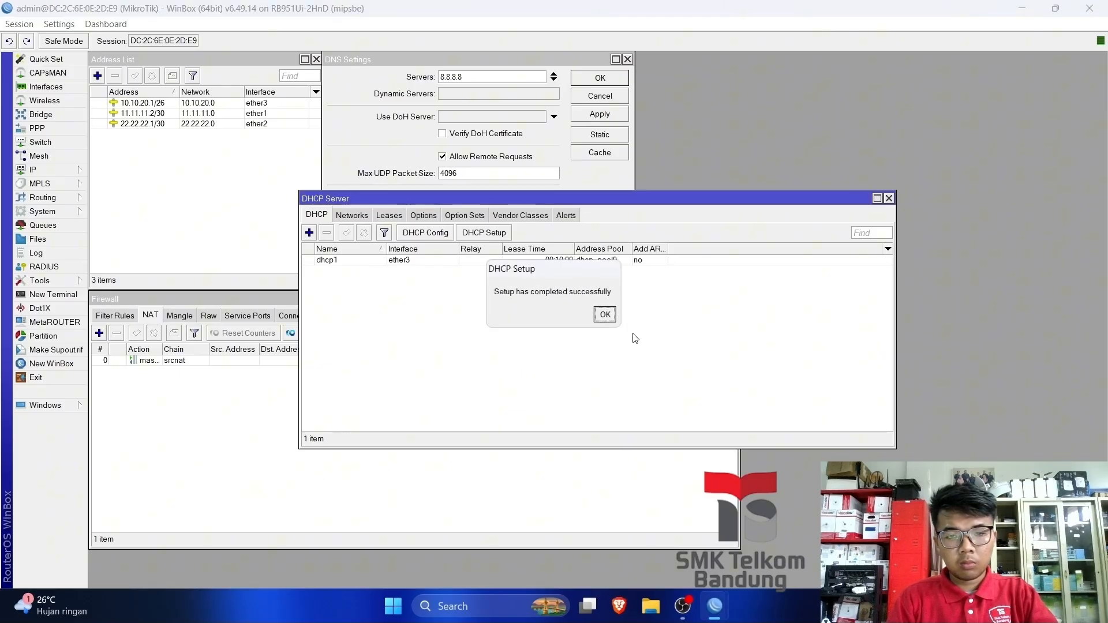
{"action": "left_click", "coordinate": [603, 315]}
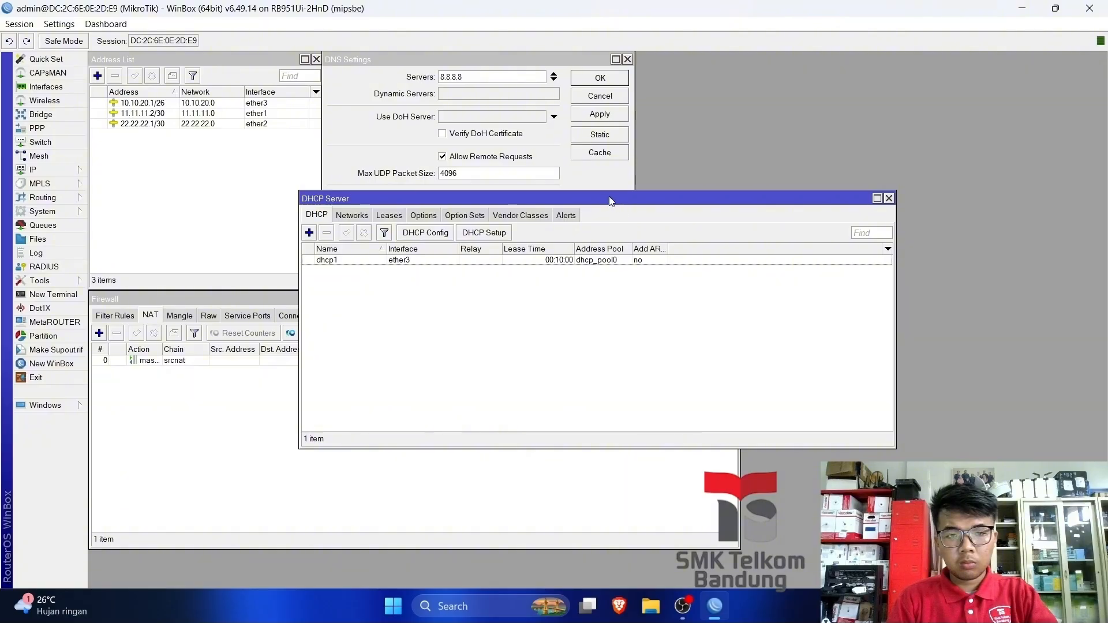
{"action": "left_click_drag", "start_coordinate": [600, 195], "coordinate": [935, 35]}
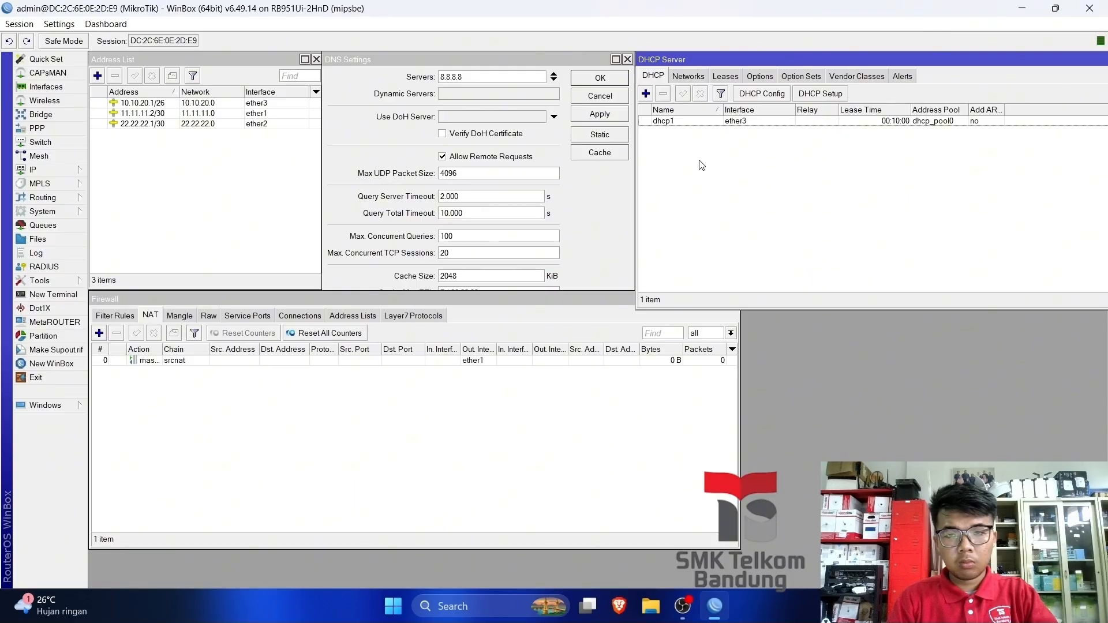
Open the IP route list on the second router.
{"action": "left_click", "coordinate": [69, 172]}
{"action": "left_click", "coordinate": [108, 252]}
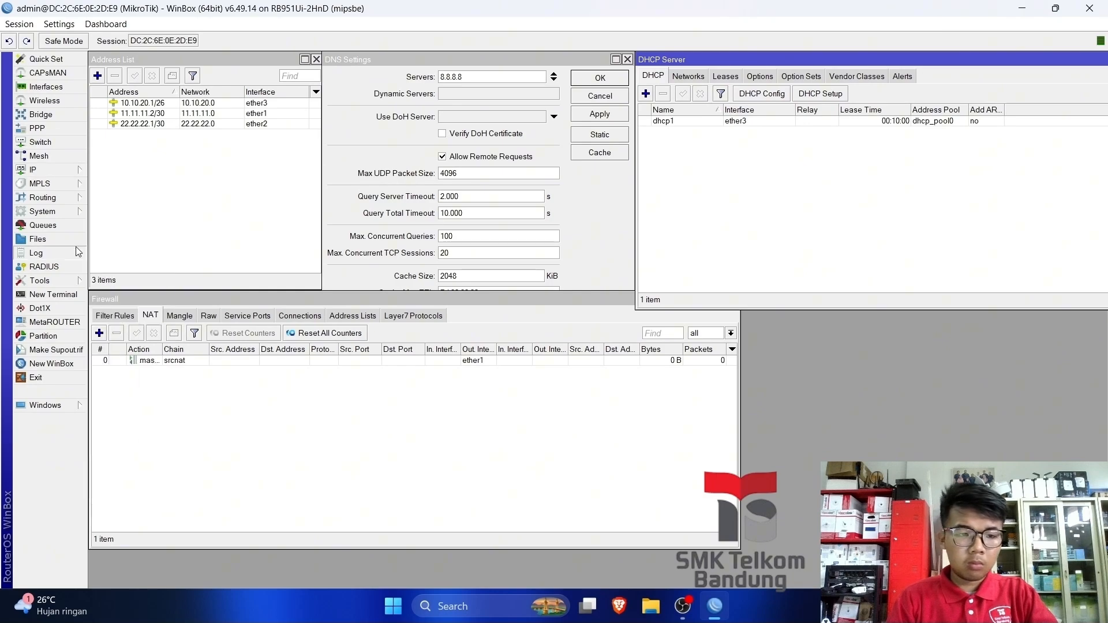
{"action": "left_click", "coordinate": [49, 173]}
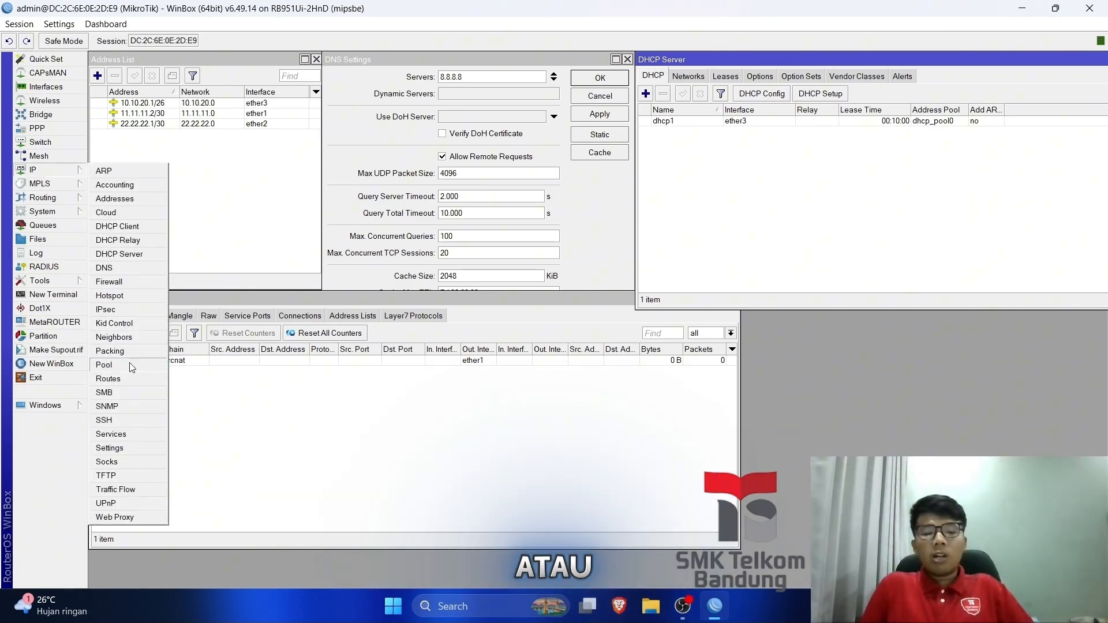
{"action": "left_click", "coordinate": [128, 378]}
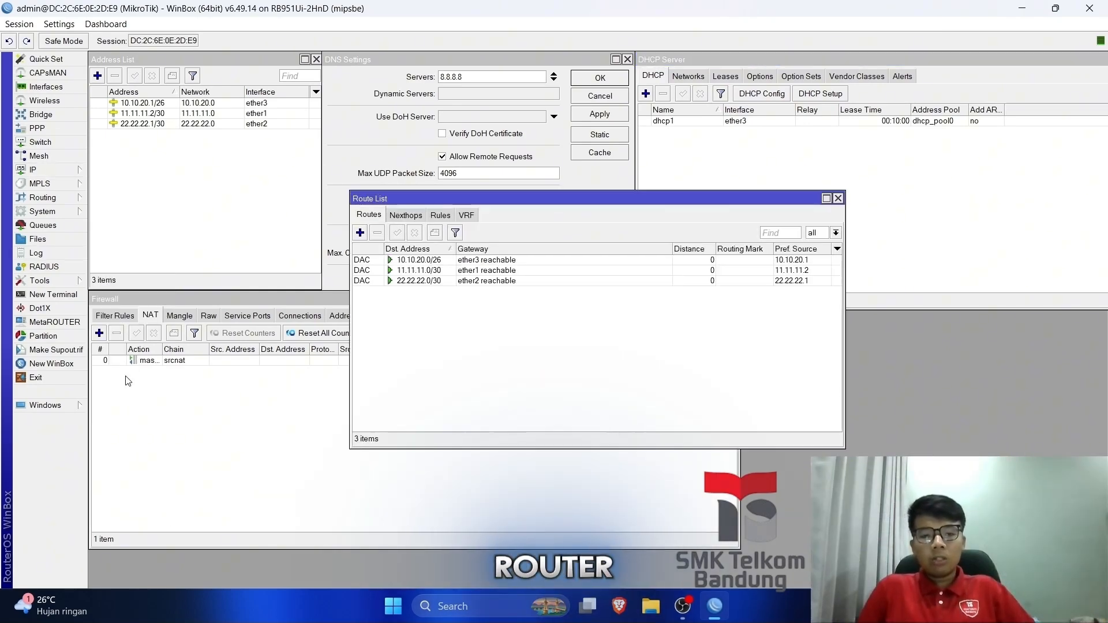
Start a new static route with destination address 10.10.10.0/26.
{"action": "left_click", "coordinate": [359, 233]}
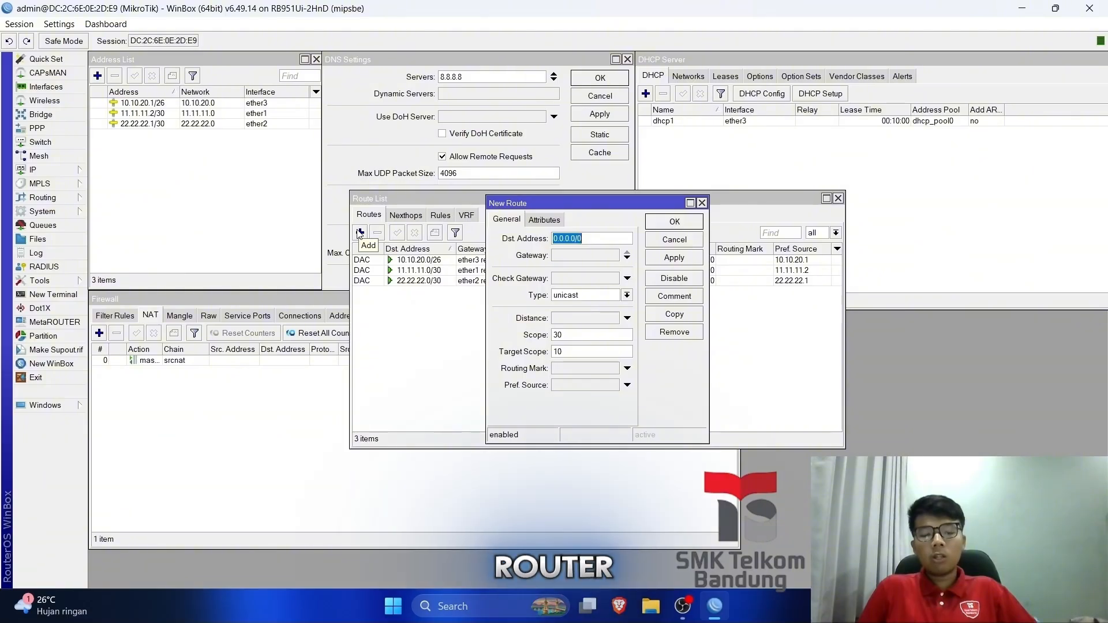
{"action": "type", "text": "1"}
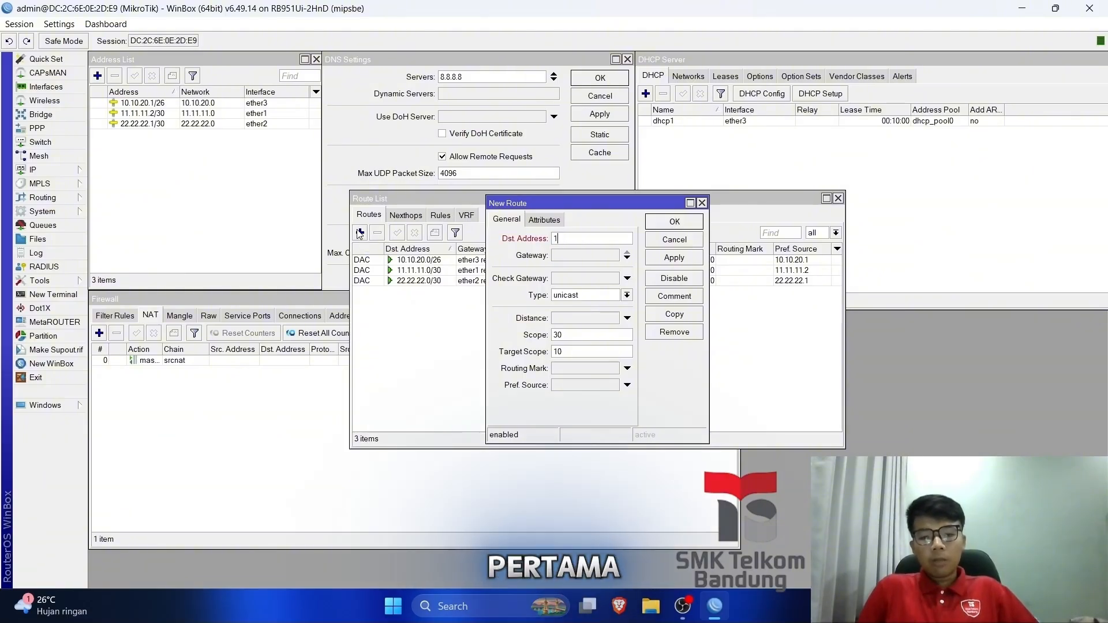
{"action": "type", "text": "0.101."}
{"action": "key", "text": "BackSpace"}
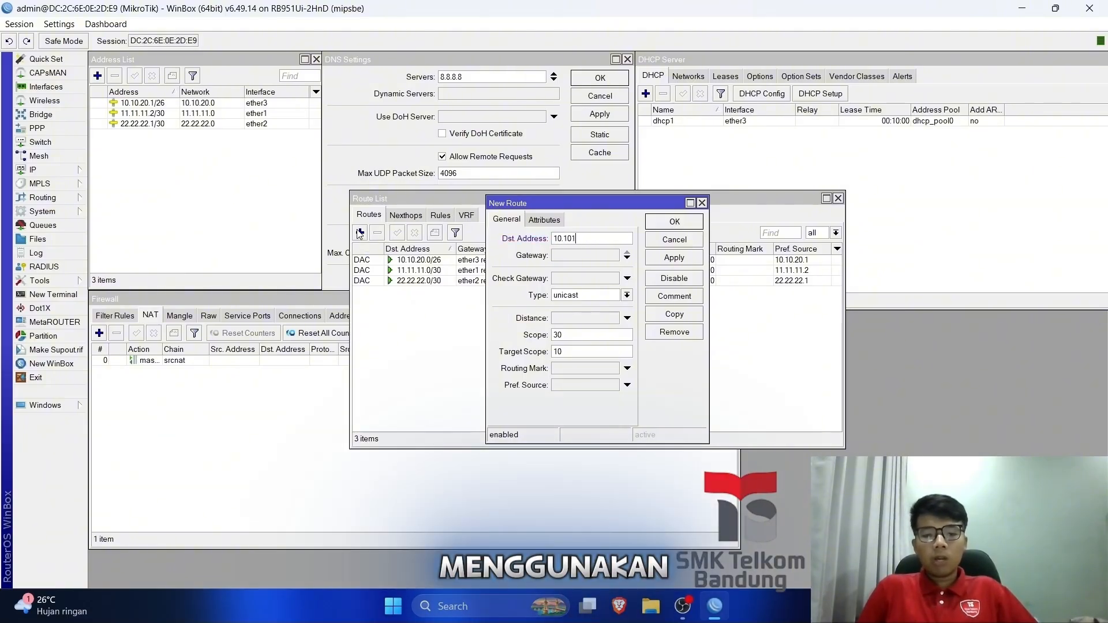
{"action": "type", "text": "0.0"}
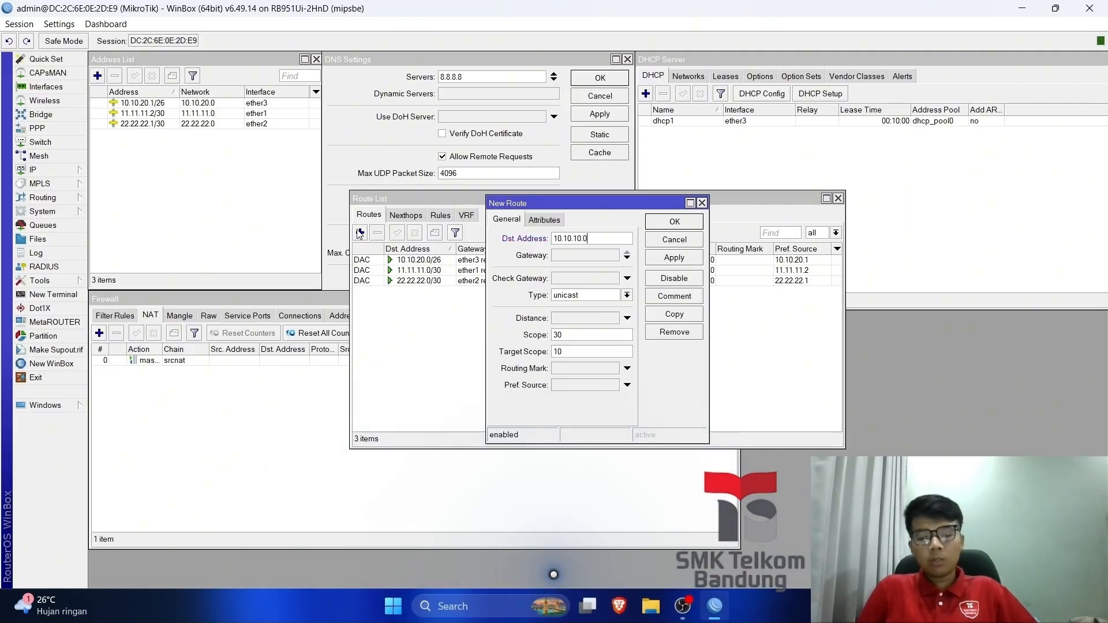
{"action": "type", "text": "/2"}
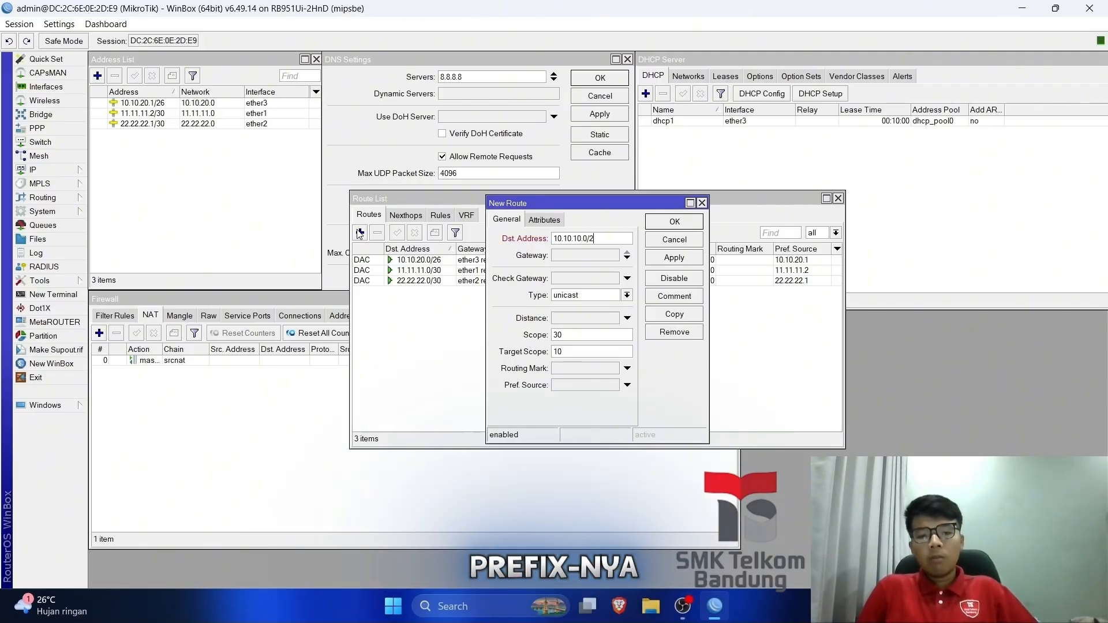
{"action": "type", "text": "6"}
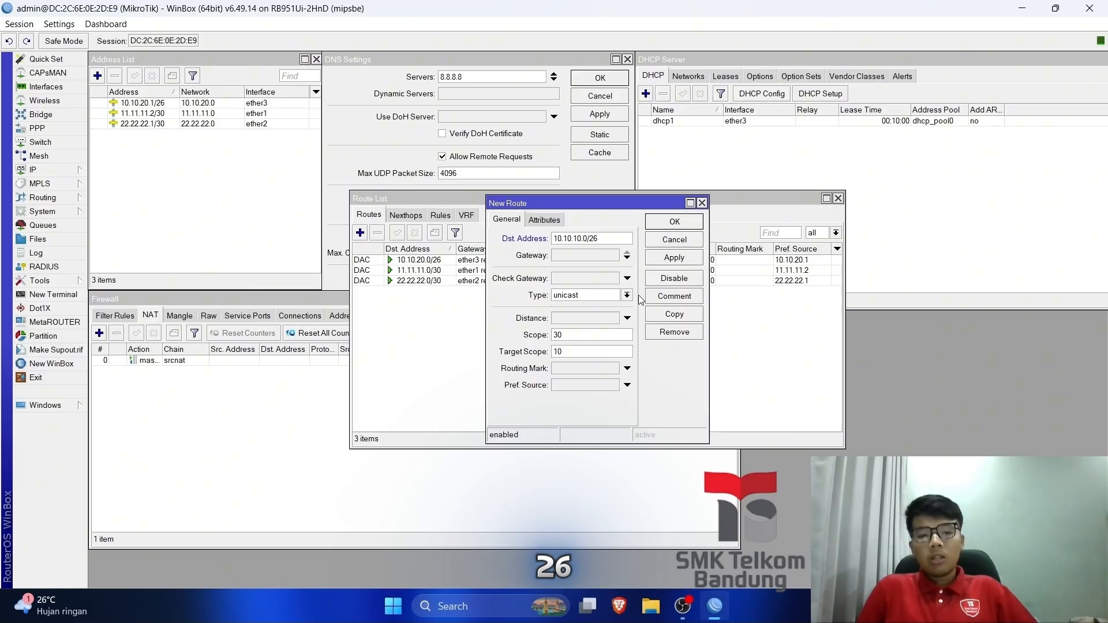
Set the gateway of the 10.10.10.0/26 route to 11.11.11.1 and save the route.
{"action": "left_click", "coordinate": [570, 254]}
{"action": "type", "text": "11.11"}
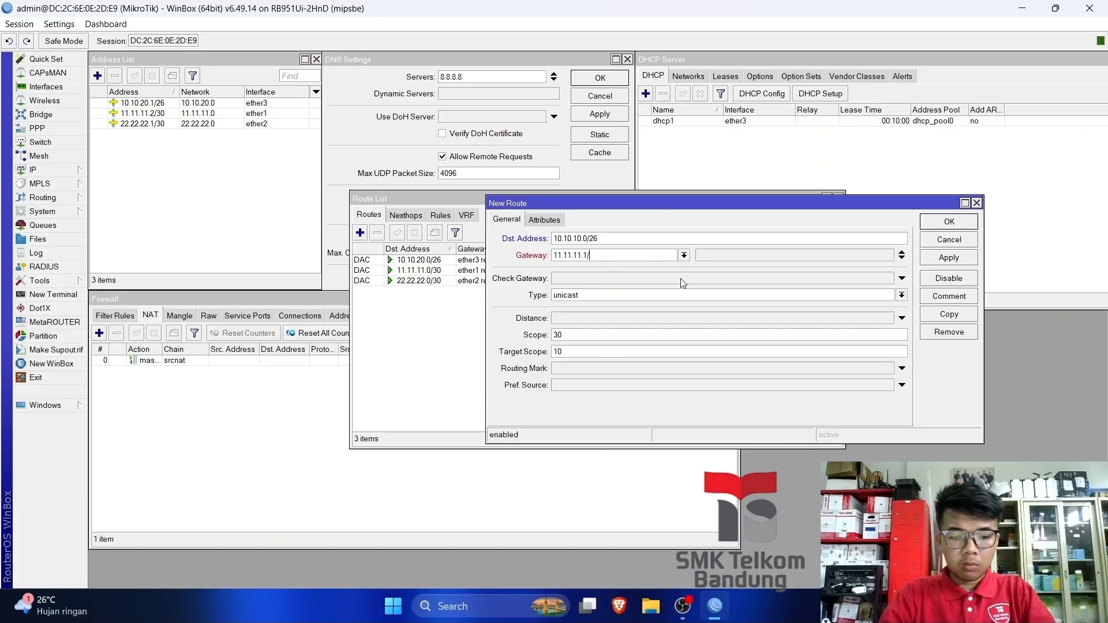
{"action": "type", "text": ".11.1"}
{"action": "left_click", "coordinate": [949, 258]}
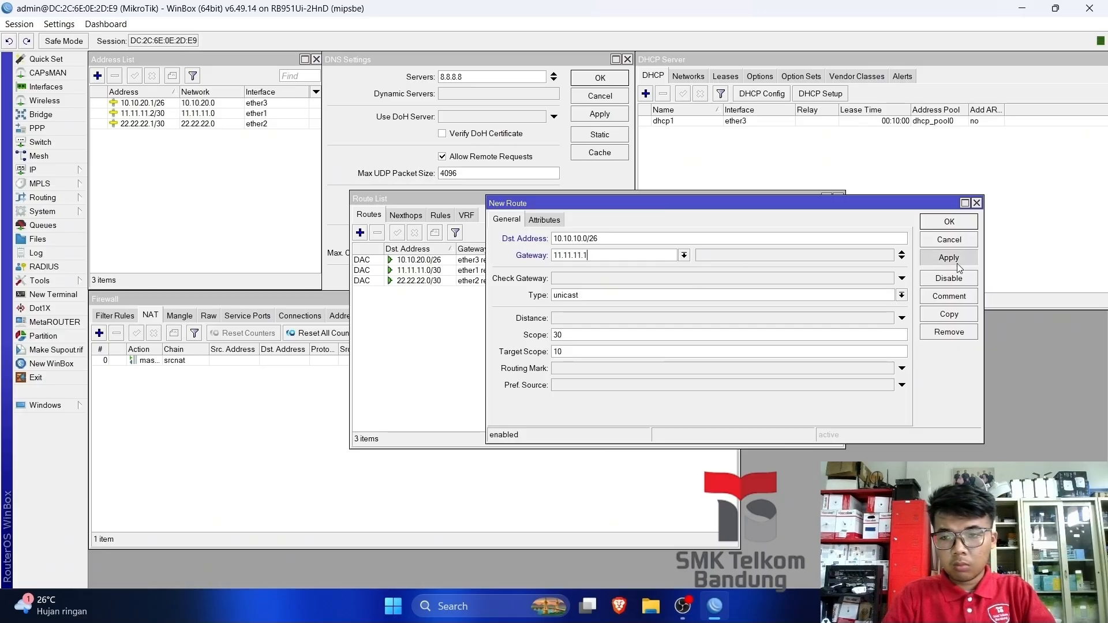
{"action": "left_click", "coordinate": [949, 222]}
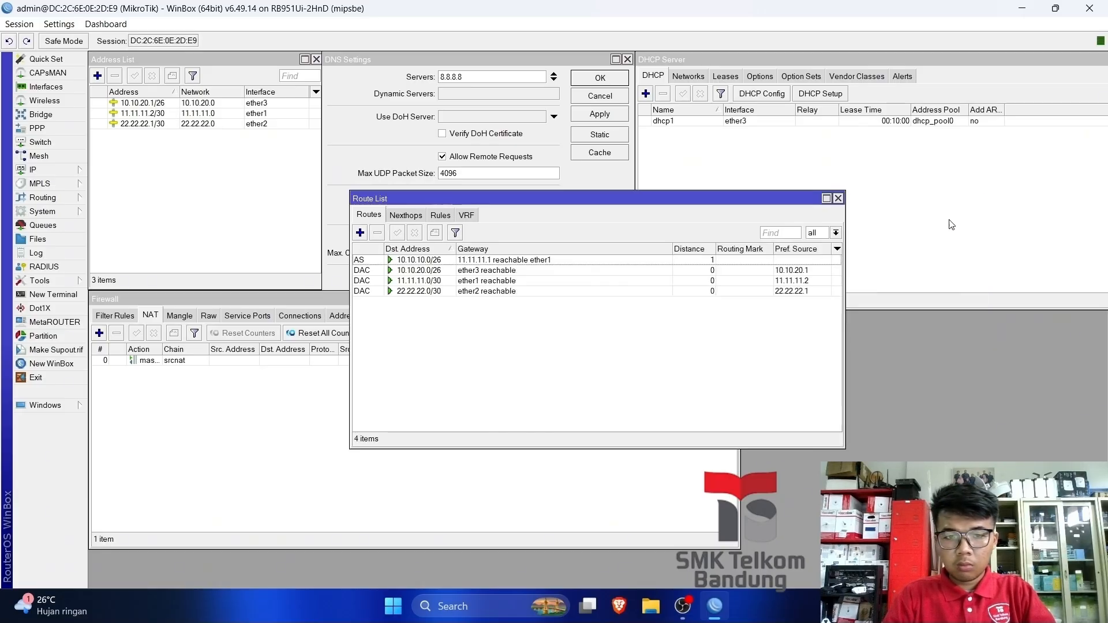
Start another static route with destination address 10.10.30.0/26.
{"action": "left_click", "coordinate": [360, 232]}
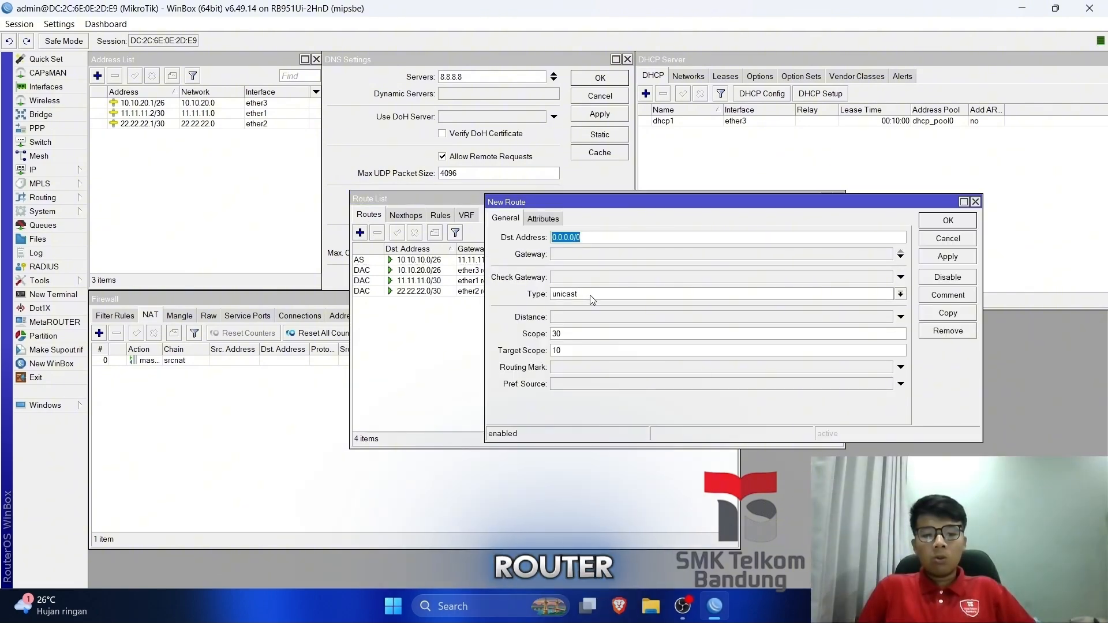
{"action": "type", "text": "22"}
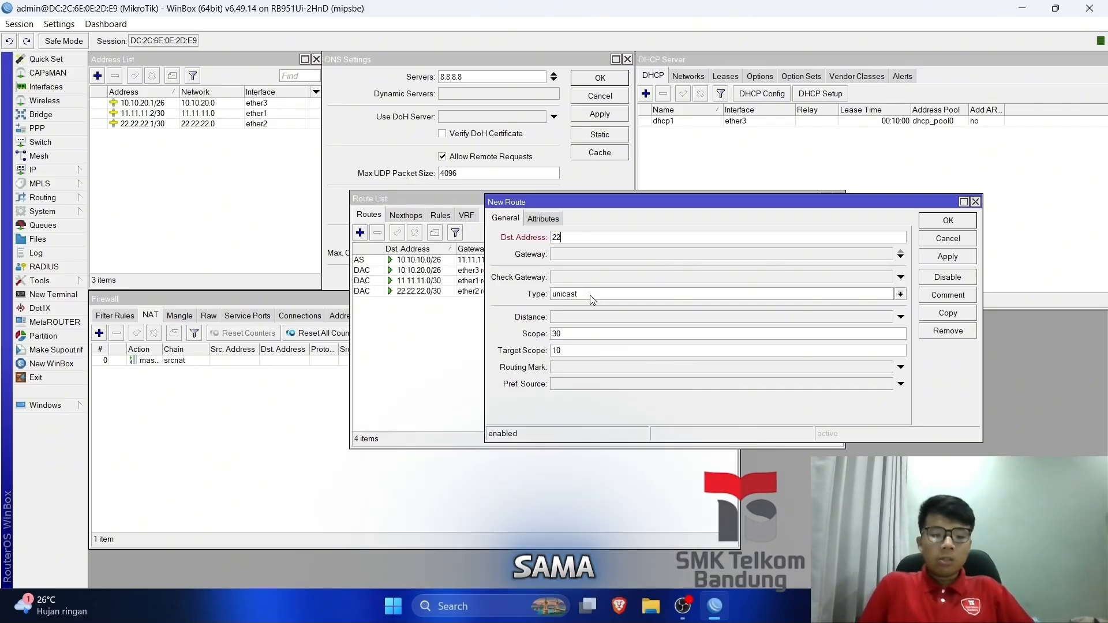
{"action": "key", "text": "BackSpace"}
{"action": "key", "text": "BackSpace"}
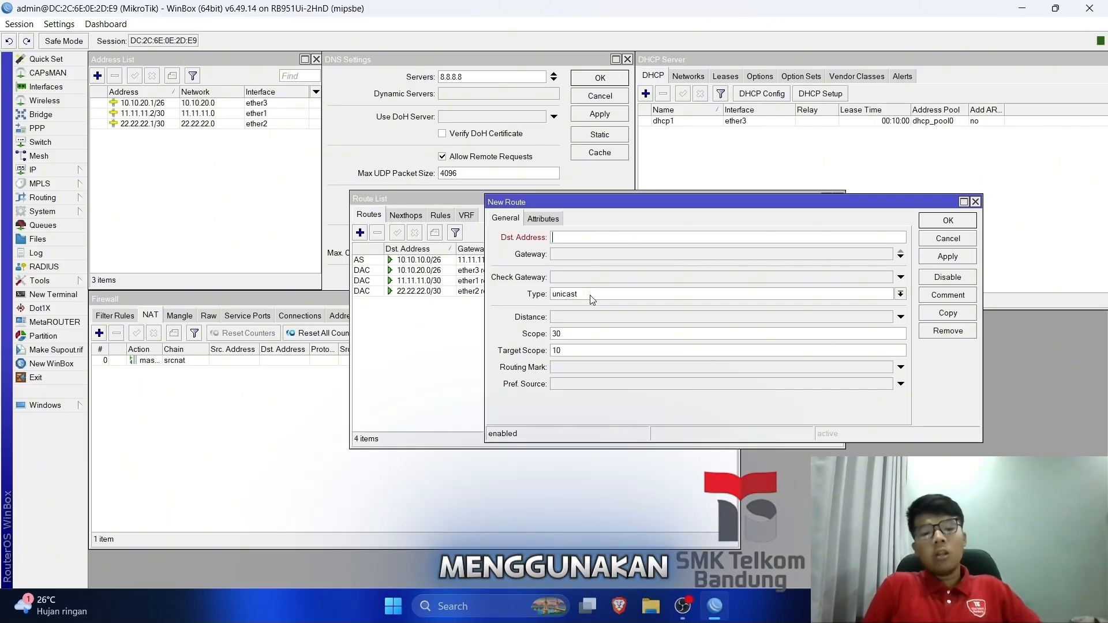
{"action": "type", "text": "10.10.10"}
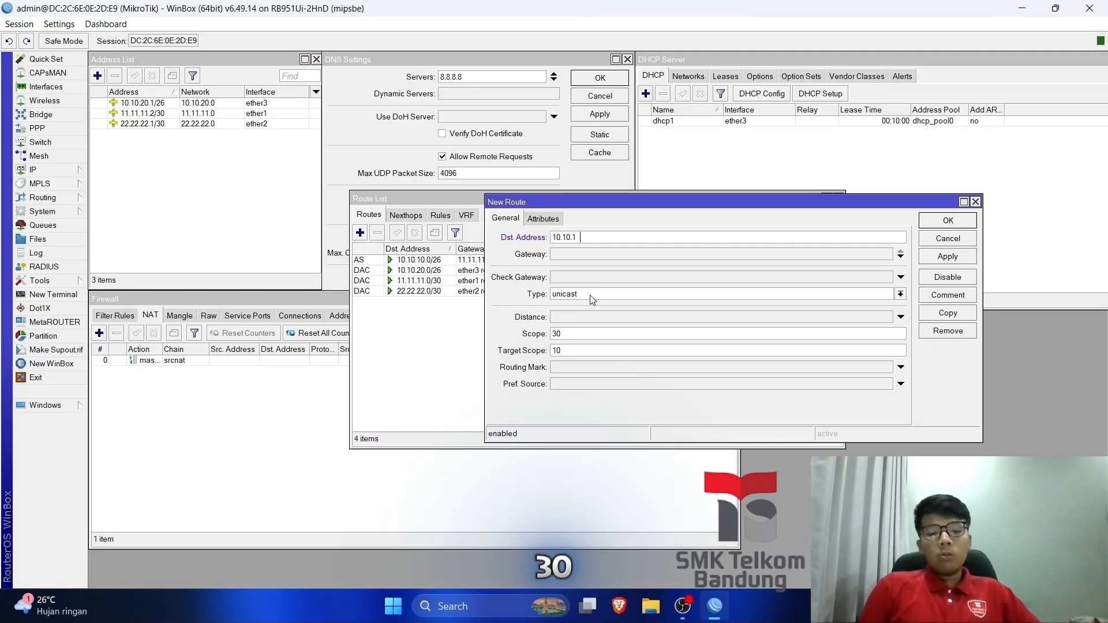
{"action": "key", "text": "BackSpace"}
{"action": "key", "text": "BackSpace"}
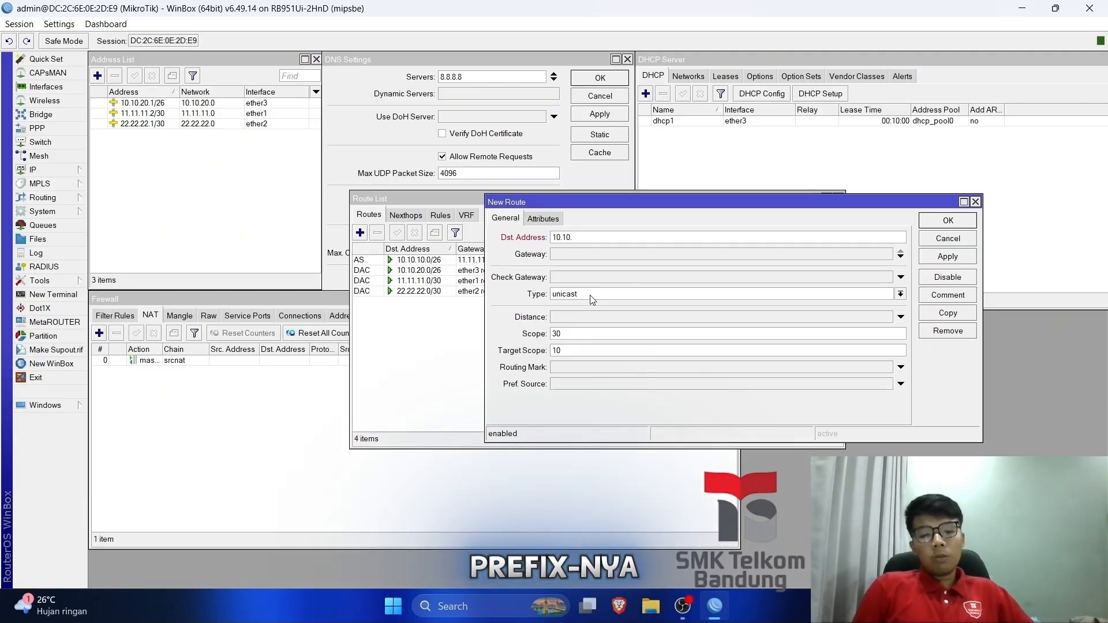
{"action": "type", "text": "30."}
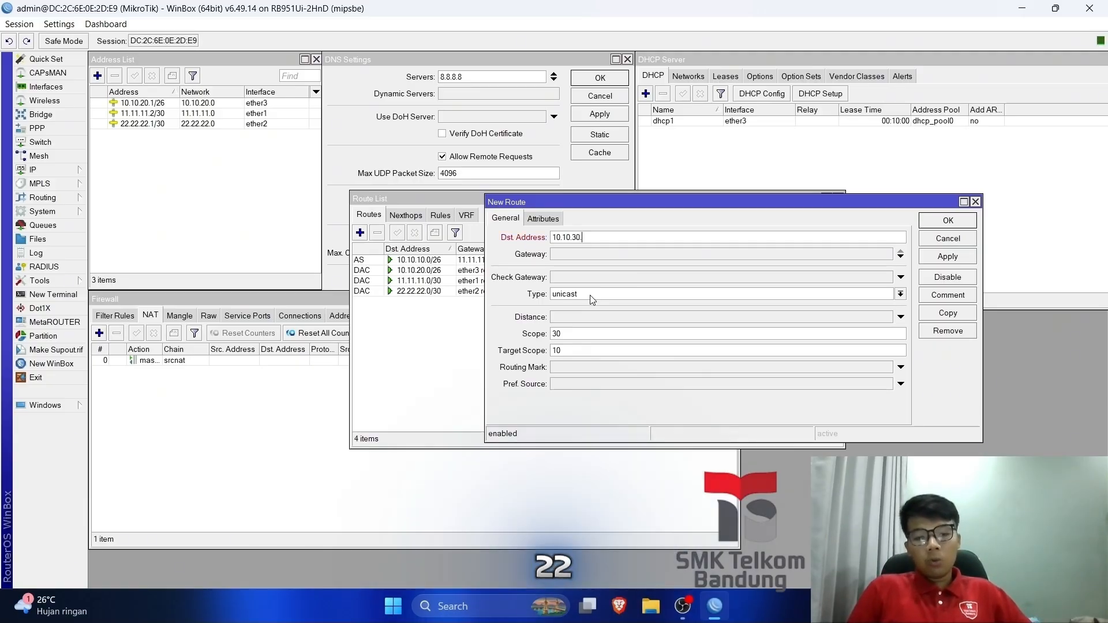
{"action": "type", "text": "0/"}
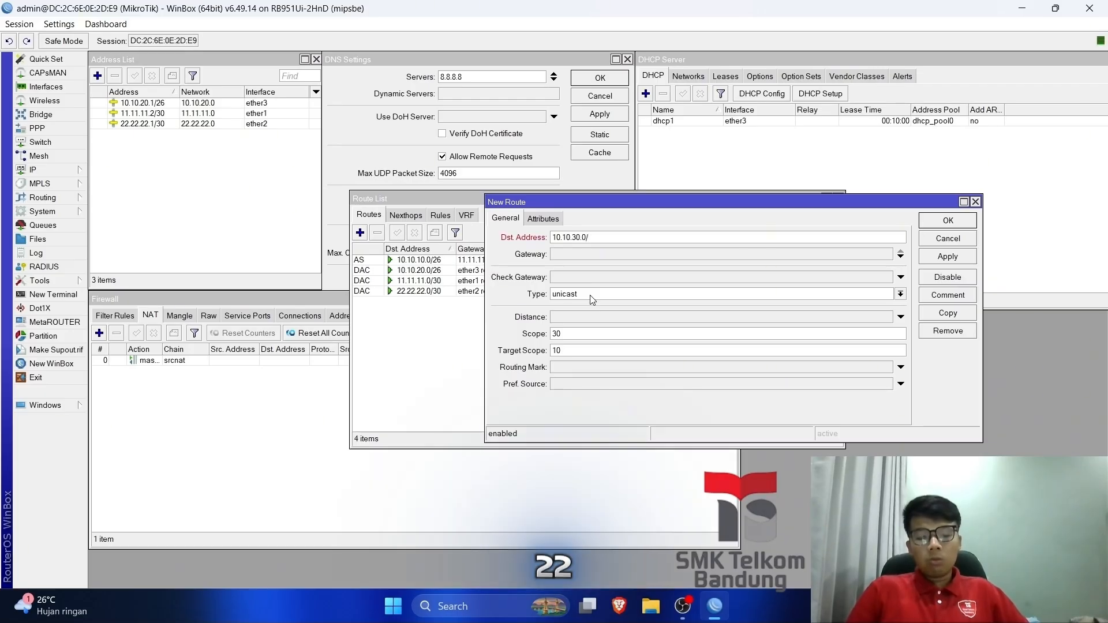
{"action": "type", "text": "26"}
Set the gateway of the 10.10.30.0/26 route to 22.22.22.2 and save the route.
{"action": "left_click", "coordinate": [577, 254]}
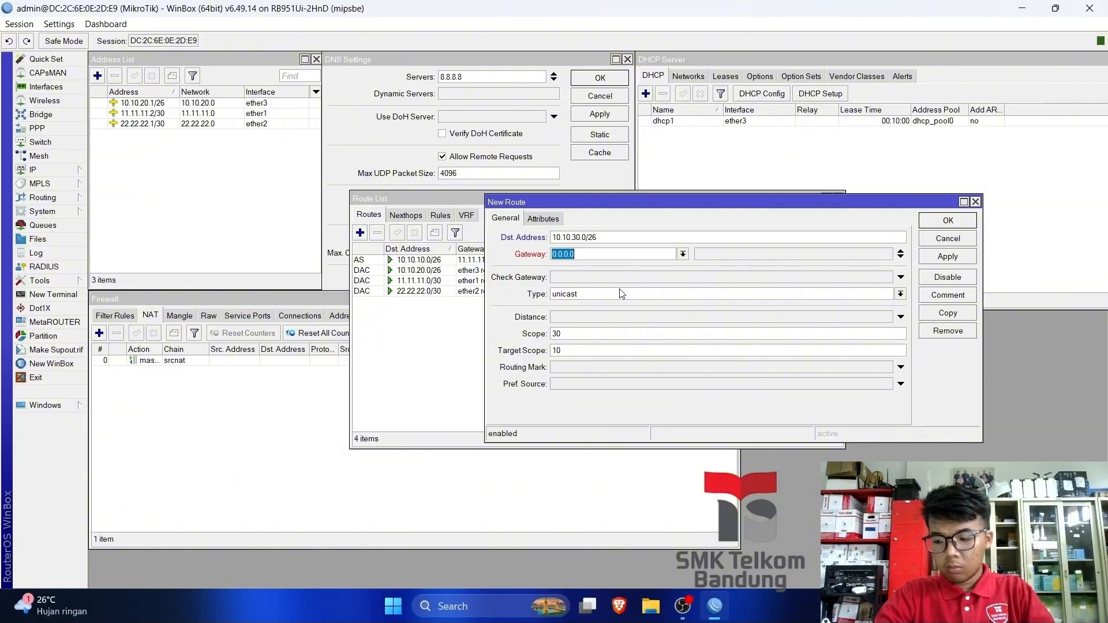
{"action": "type", "text": "22"}
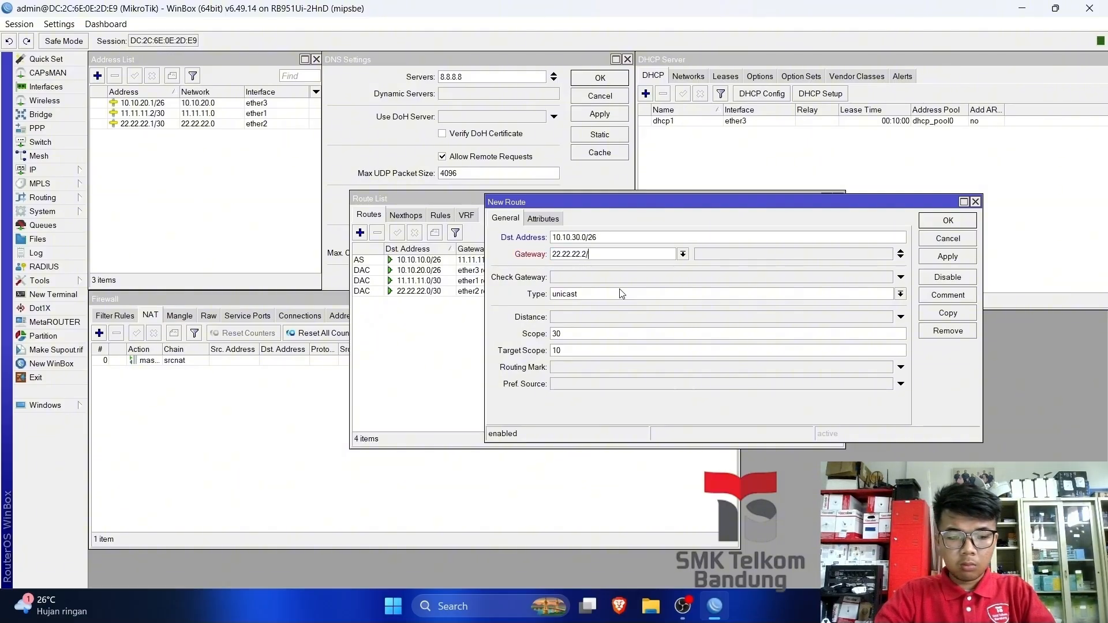
{"action": "type", "text": ".22.22.2"}
{"action": "left_click", "coordinate": [963, 258]}
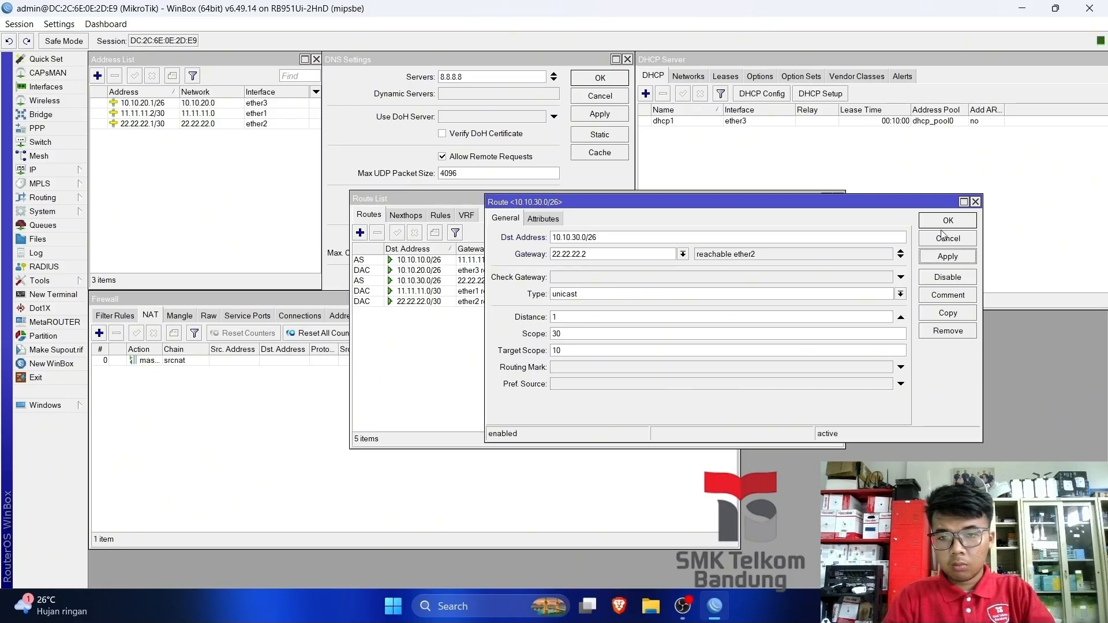
{"action": "left_click", "coordinate": [947, 221]}
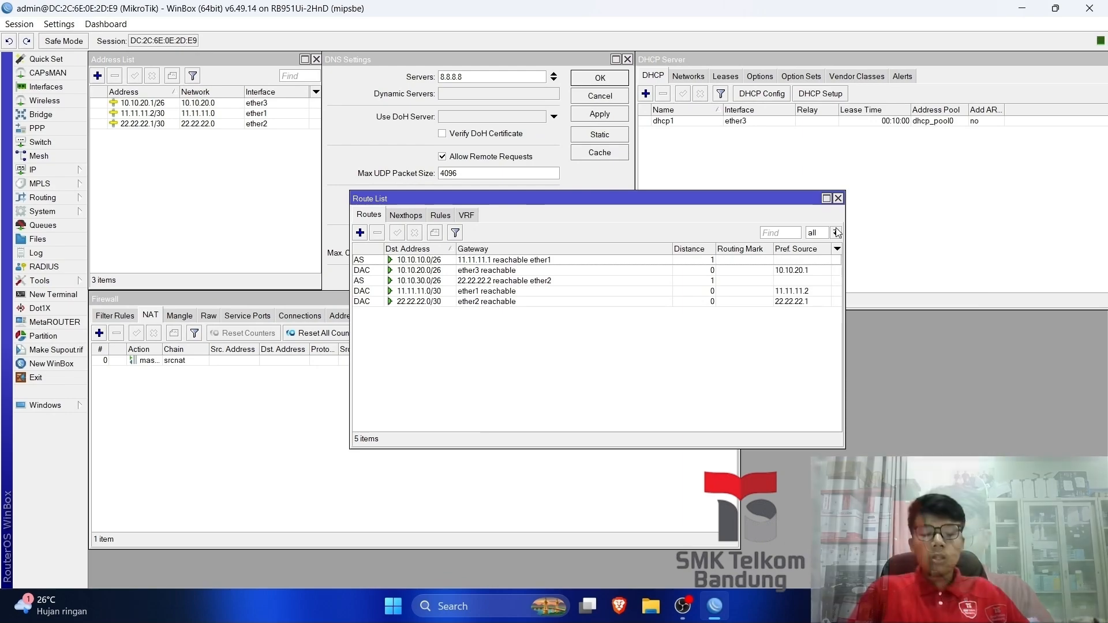
Add a default route for 0.0.0.0/0 through gateway 11.11.11.1 and move the route list away from the other windows.
{"action": "left_click", "coordinate": [360, 231]}
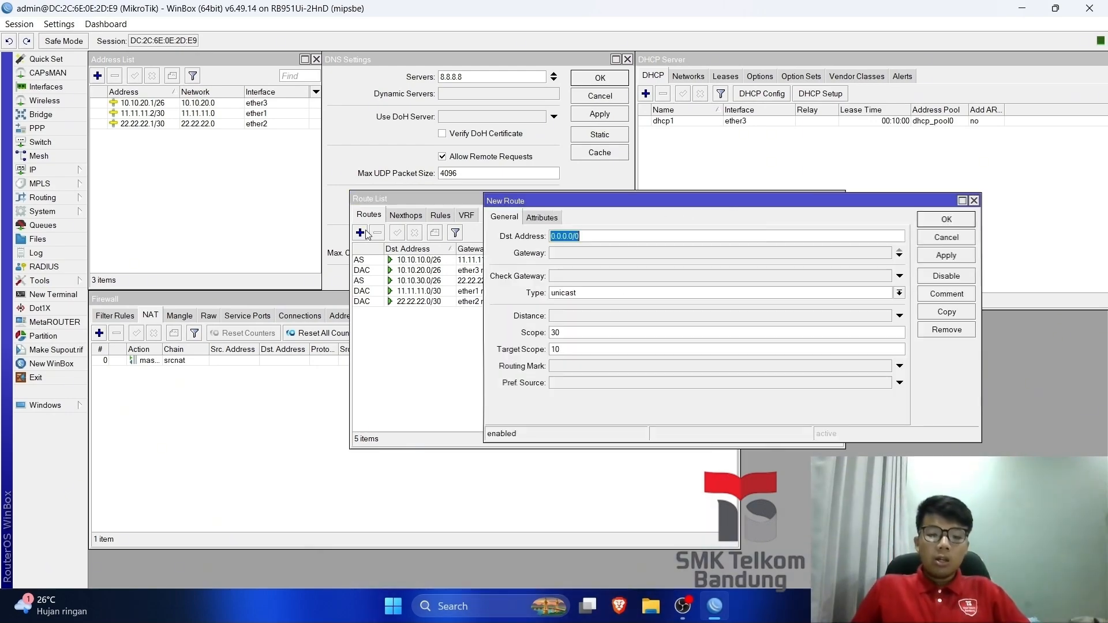
{"action": "left_click", "coordinate": [611, 254]}
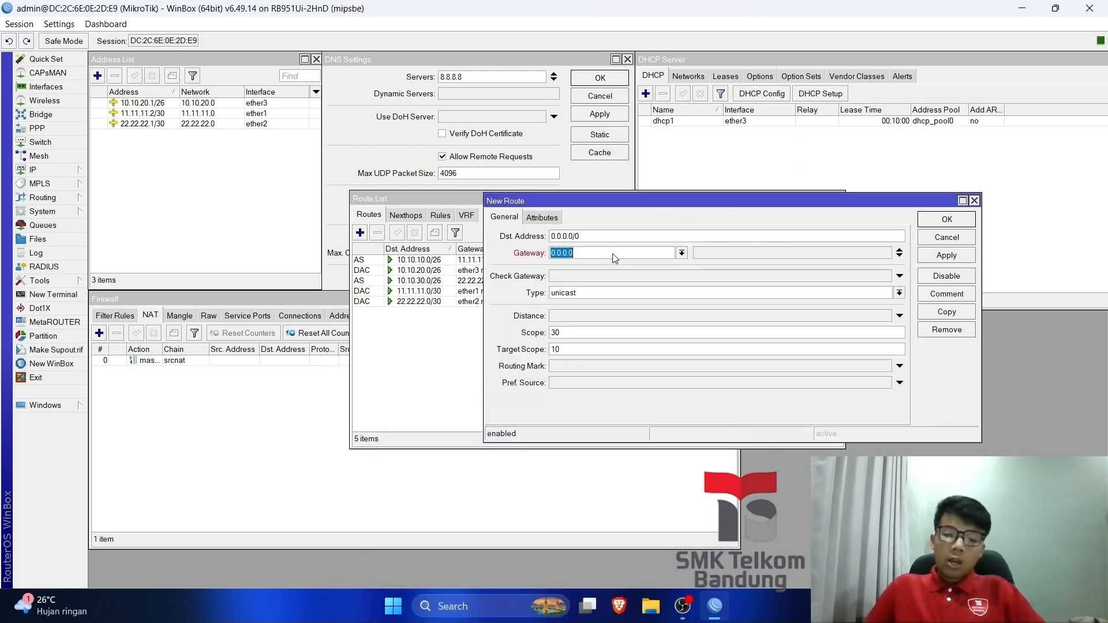
{"action": "type", "text": "11.11.11.1"}
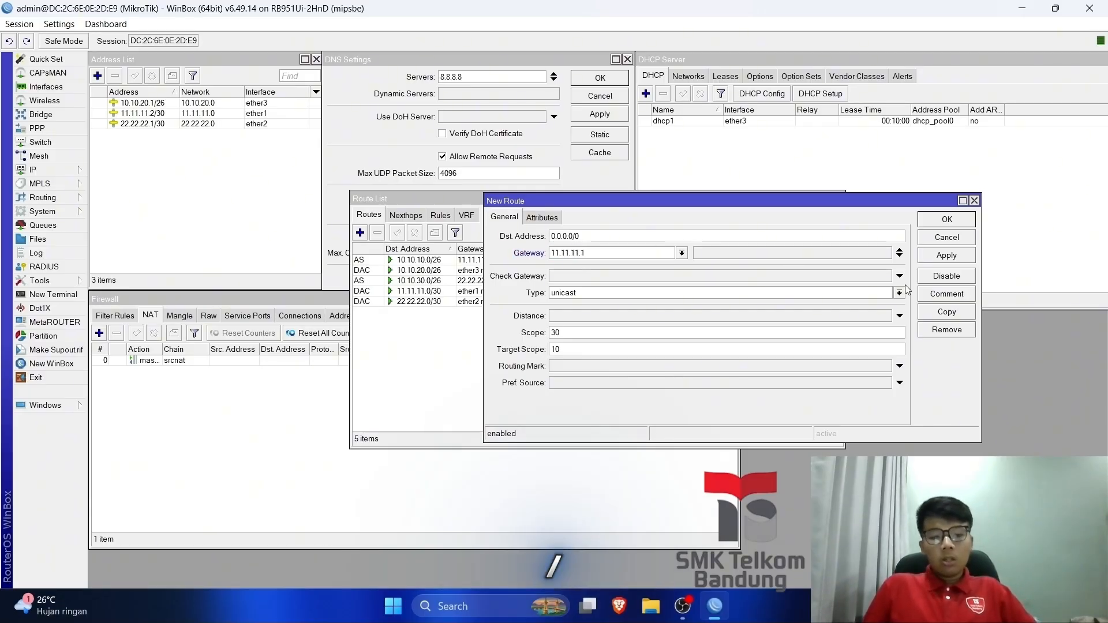
{"action": "left_click", "coordinate": [927, 257]}
{"action": "left_click", "coordinate": [930, 224]}
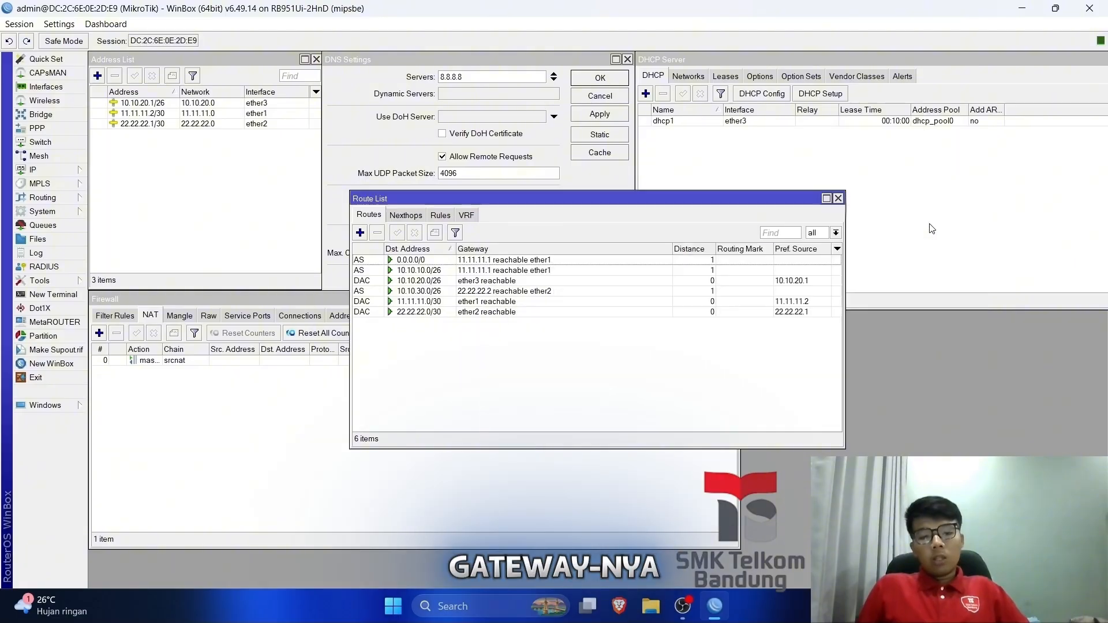
{"action": "left_click_drag", "start_coordinate": [681, 198], "coordinate": [951, 316]}
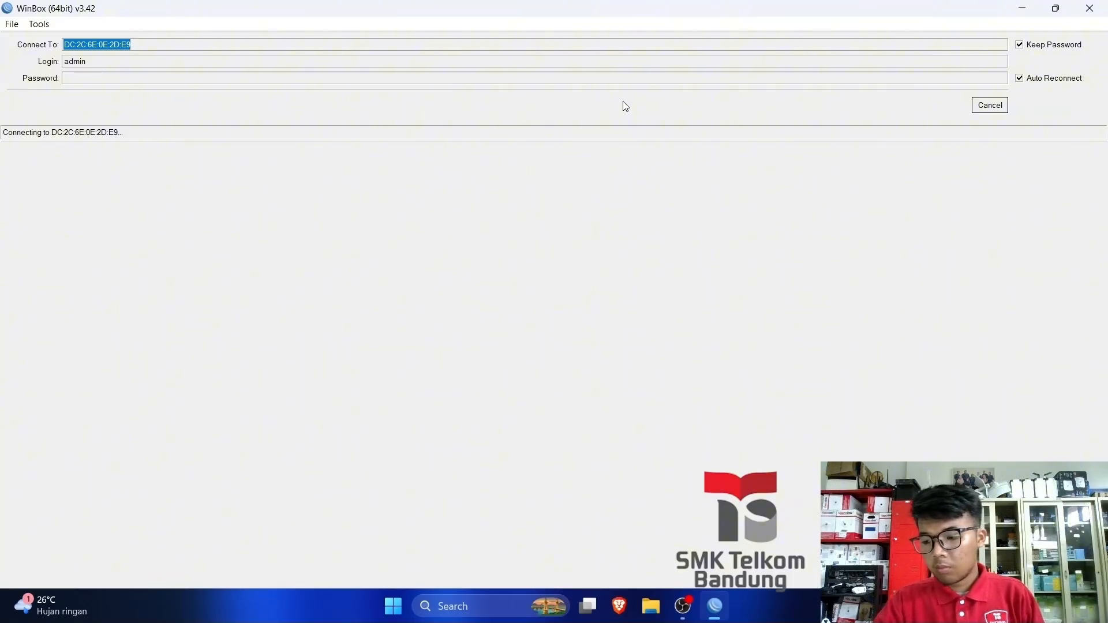
Cancel the reconnection to the second router, connect to the neighbor CC:2D:E0:19:88:9D and maximize its session window.
{"action": "left_click", "coordinate": [979, 110]}
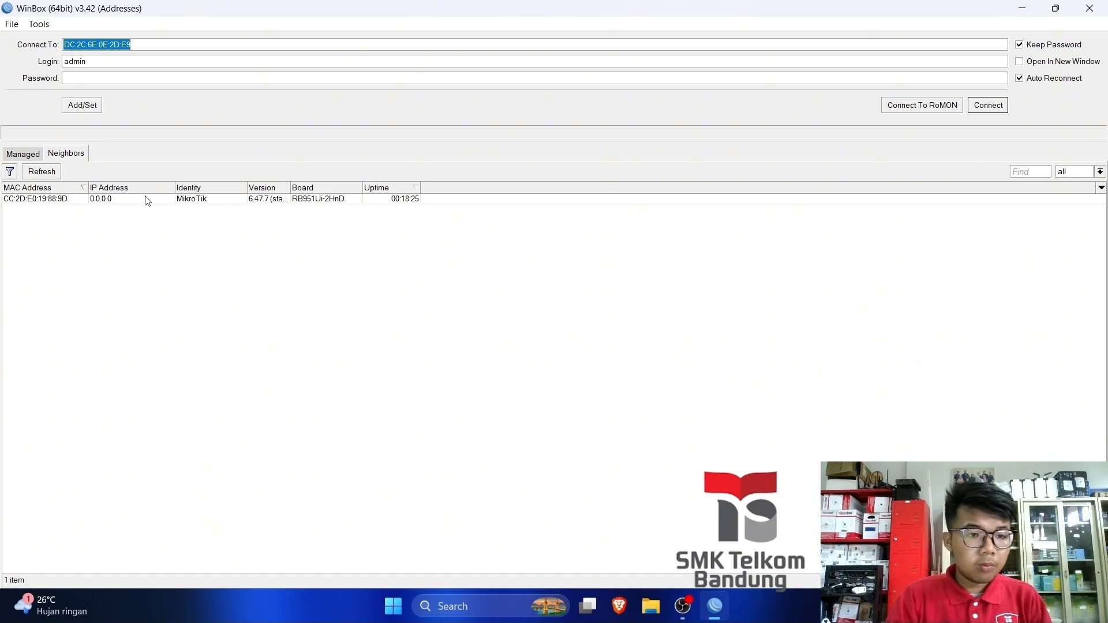
{"action": "left_click", "coordinate": [74, 198]}
{"action": "left_click", "coordinate": [984, 105]}
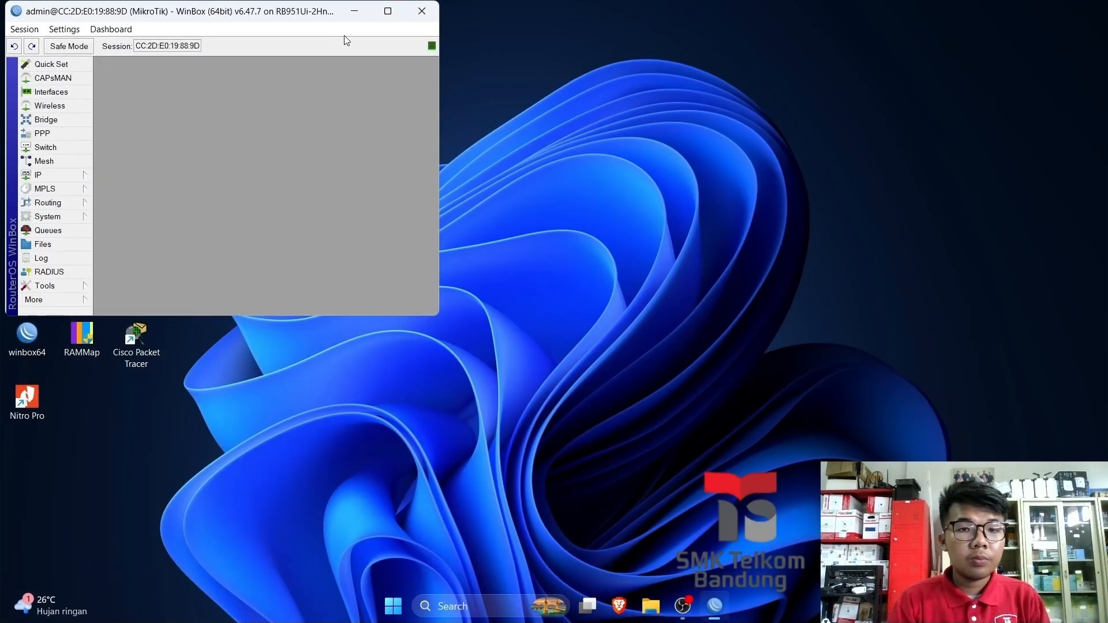
{"action": "double_click", "coordinate": [344, 12]}
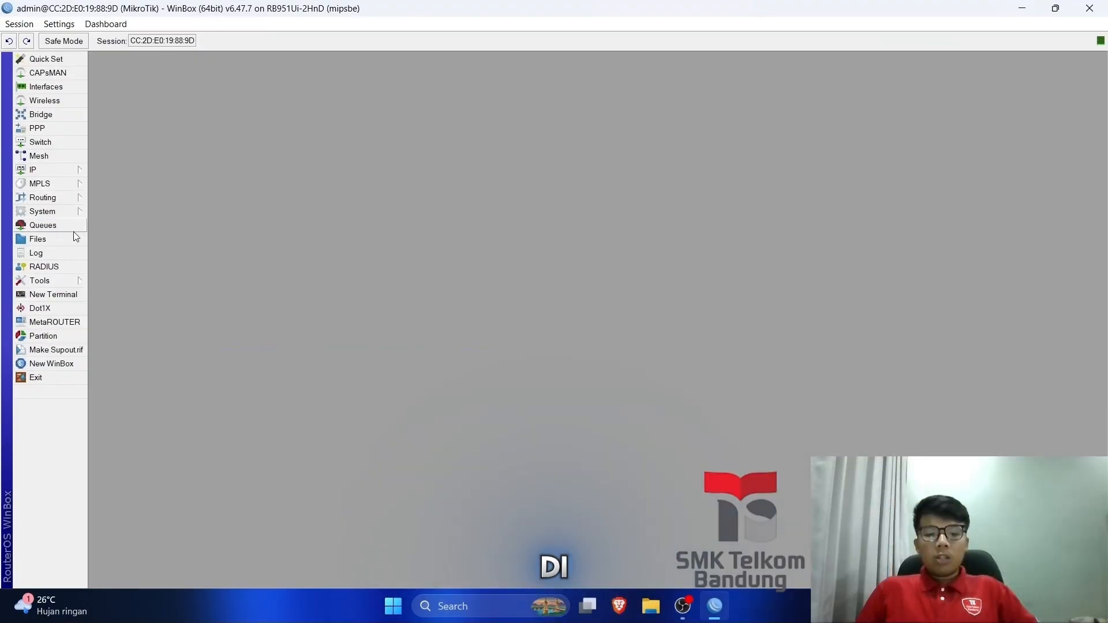
Reset the third router's configuration with the No Default Configuration option and confirm the reboot.
{"action": "left_click", "coordinate": [52, 211]}
{"action": "left_click", "coordinate": [118, 420]}
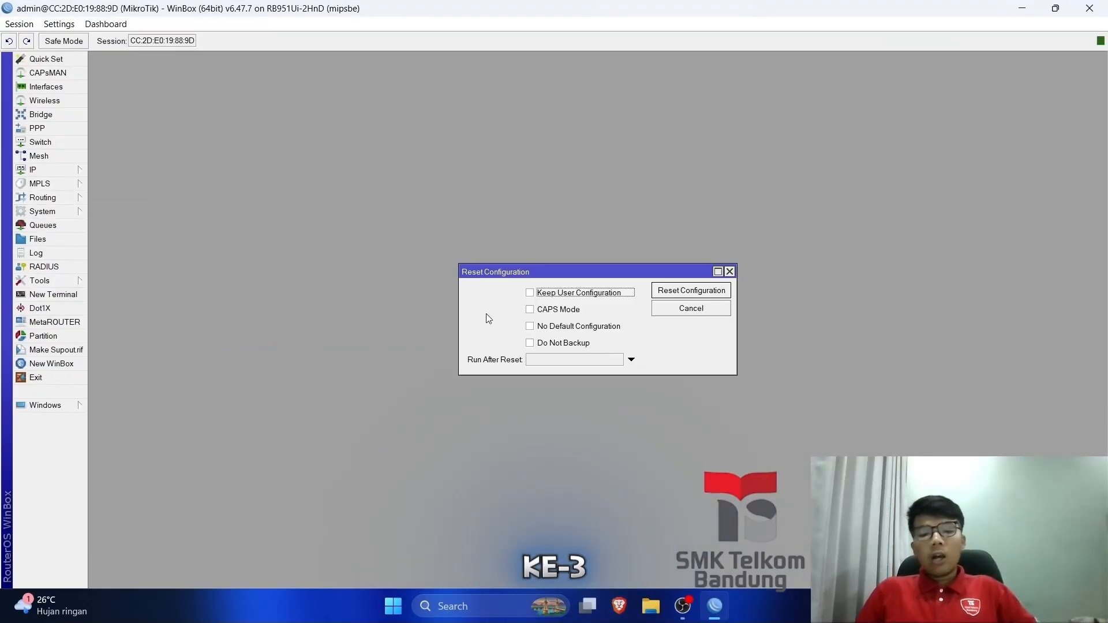
{"action": "left_click", "coordinate": [530, 326]}
{"action": "left_click", "coordinate": [670, 298]}
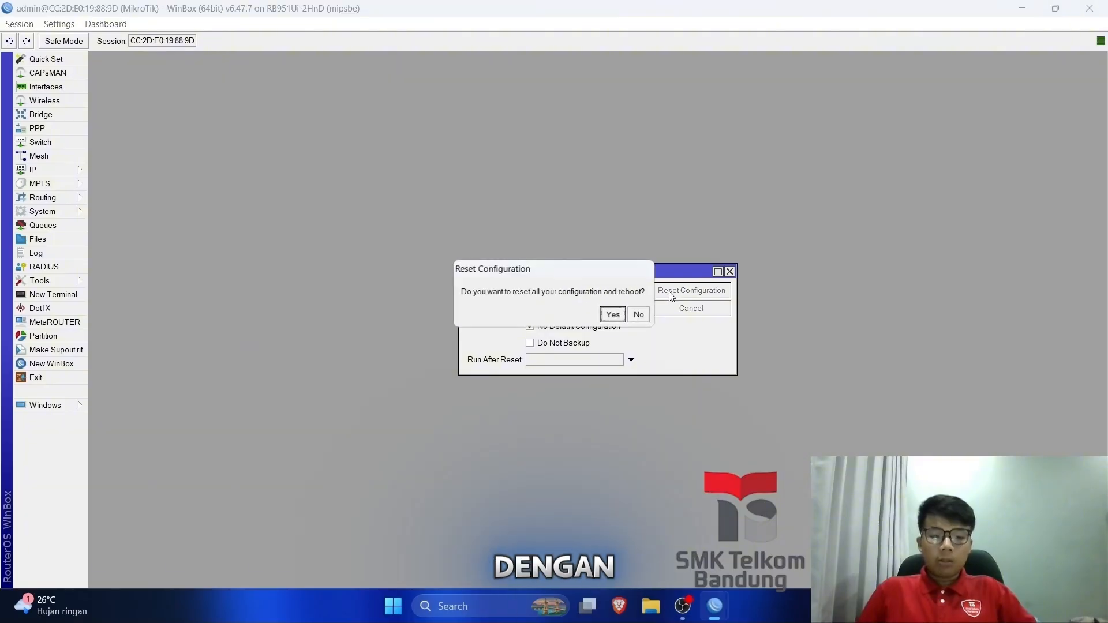
{"action": "left_click", "coordinate": [614, 313]}
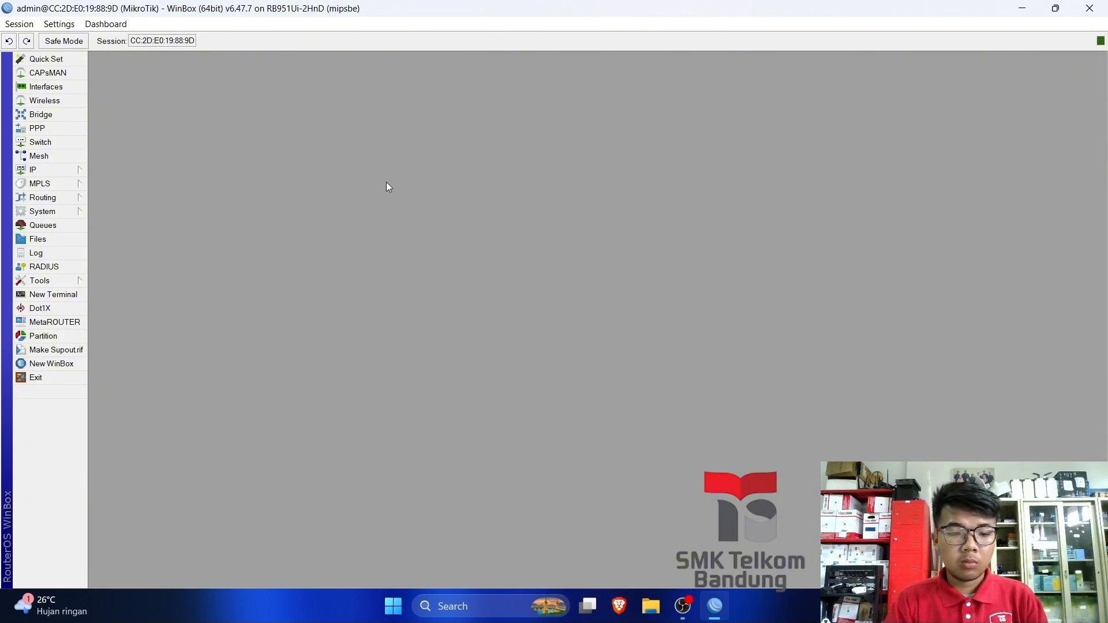
{"action": "left_click", "coordinate": [66, 211]}
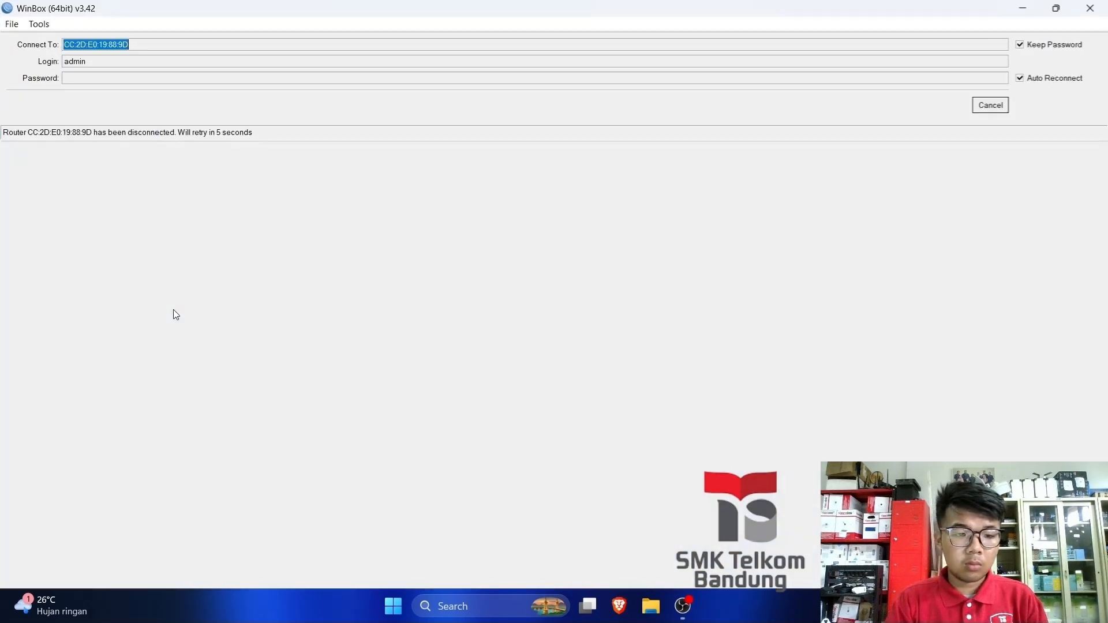
Cancel the automatic reconnection, refresh the neighbor list and connect to CC:2D:E0:19:88:9D as admin.
{"action": "left_click", "coordinate": [988, 107]}
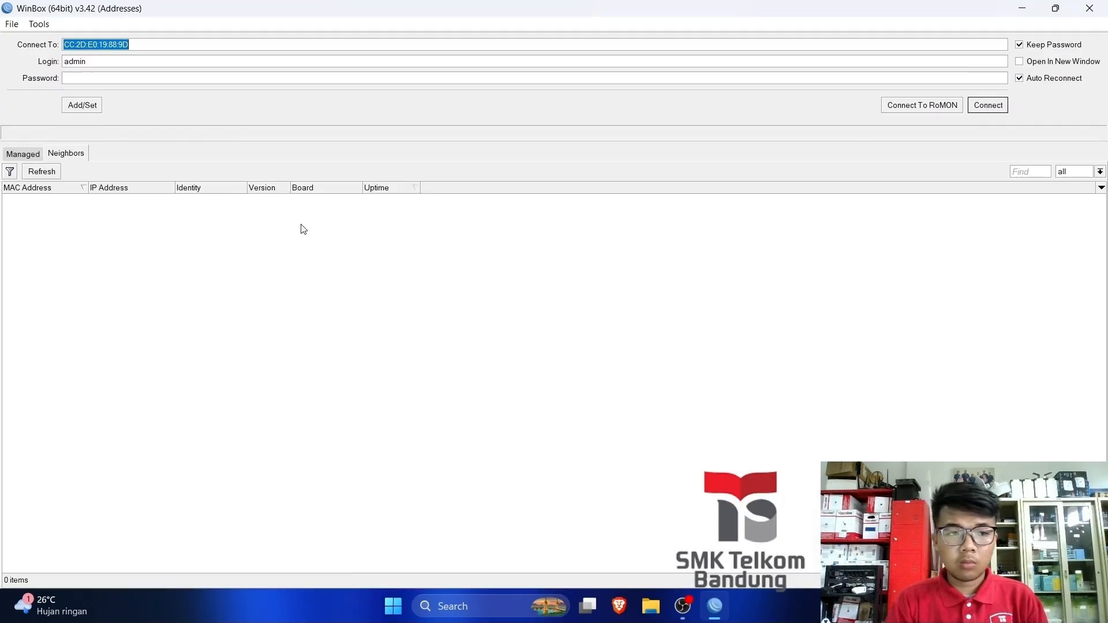
{"action": "left_click", "coordinate": [38, 173]}
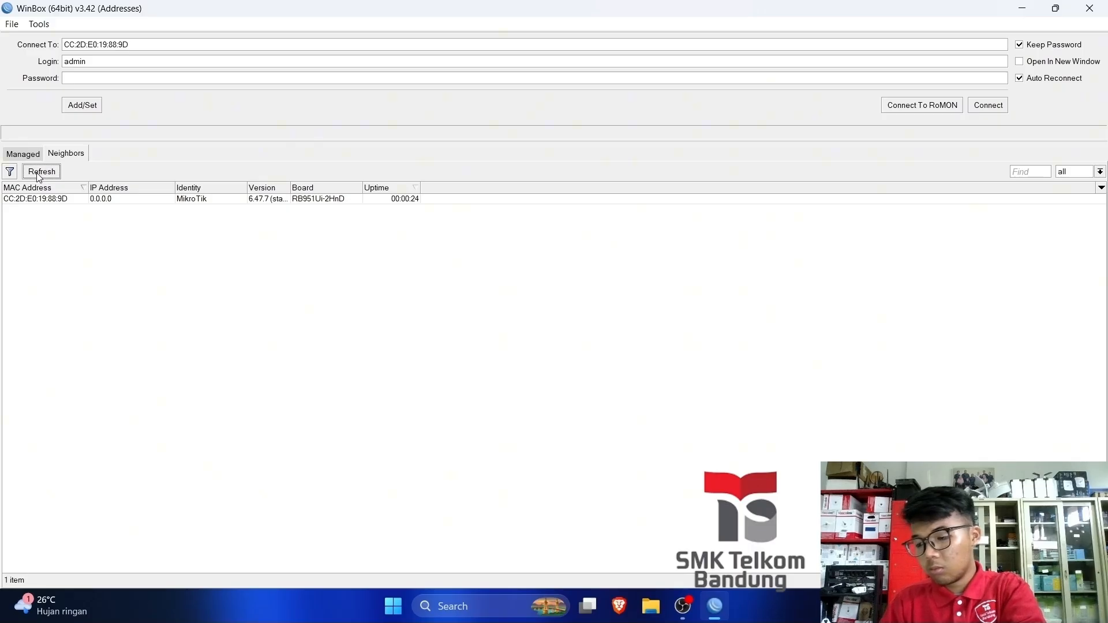
{"action": "left_click", "coordinate": [53, 201]}
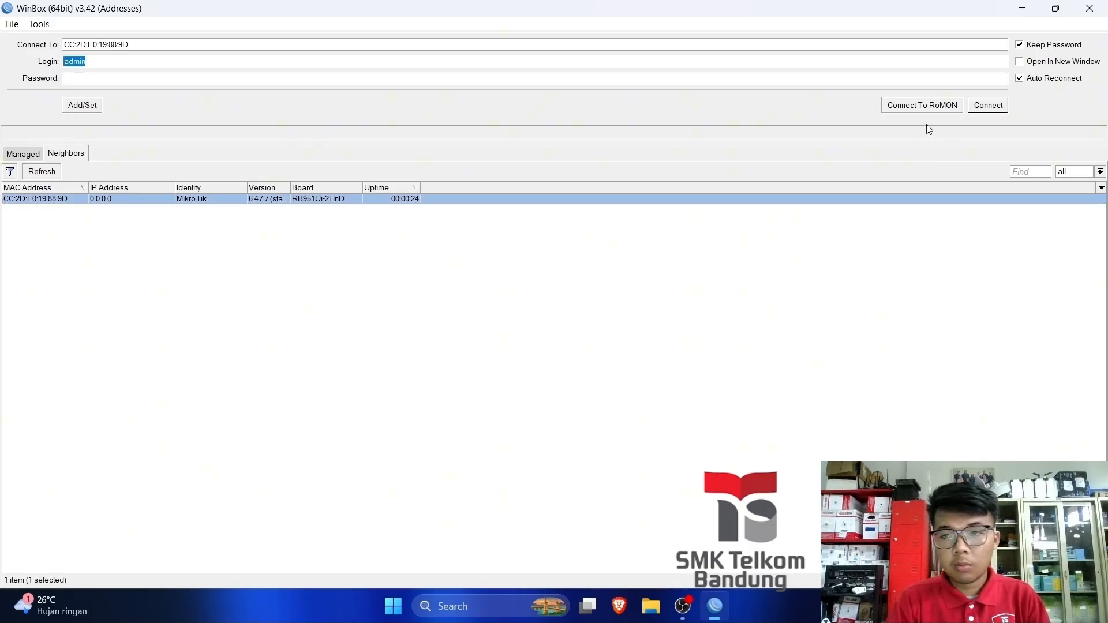
{"action": "left_click", "coordinate": [985, 107]}
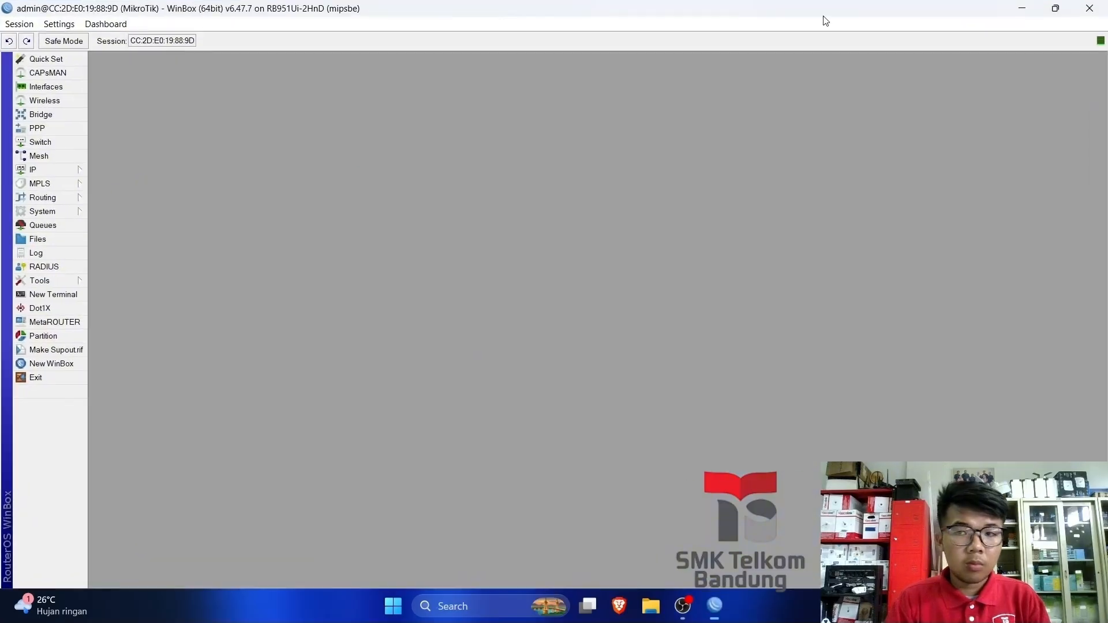
Add the IP address 22.22.22.2/30 on ether1, with the address list moved to the workspace's upper corner beside the sidebar.
{"action": "left_click", "coordinate": [70, 170]}
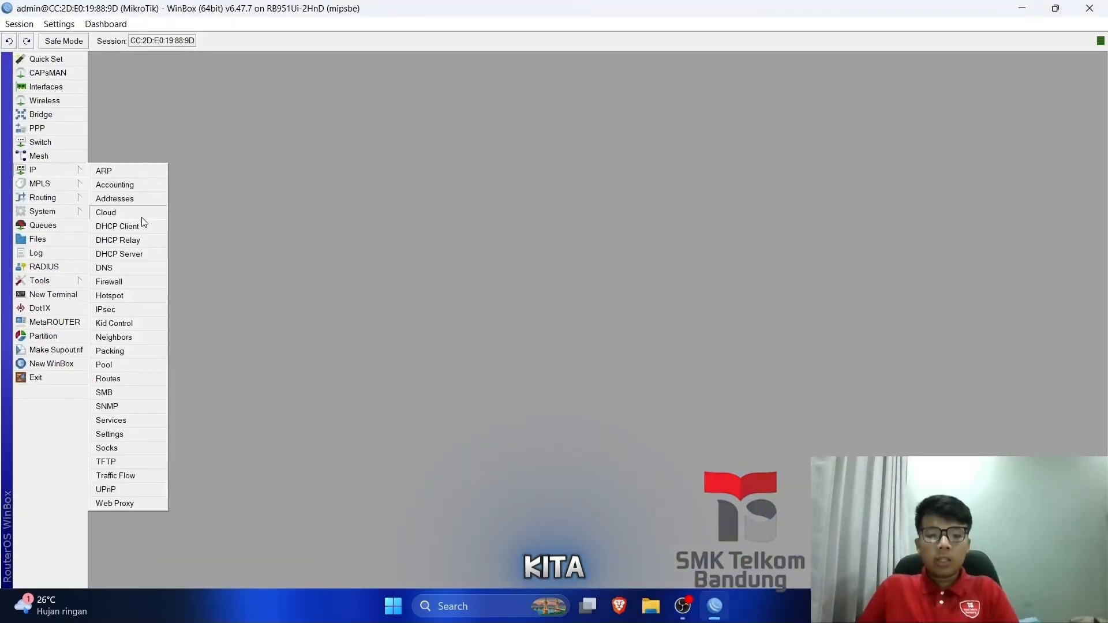
{"action": "left_click", "coordinate": [147, 202]}
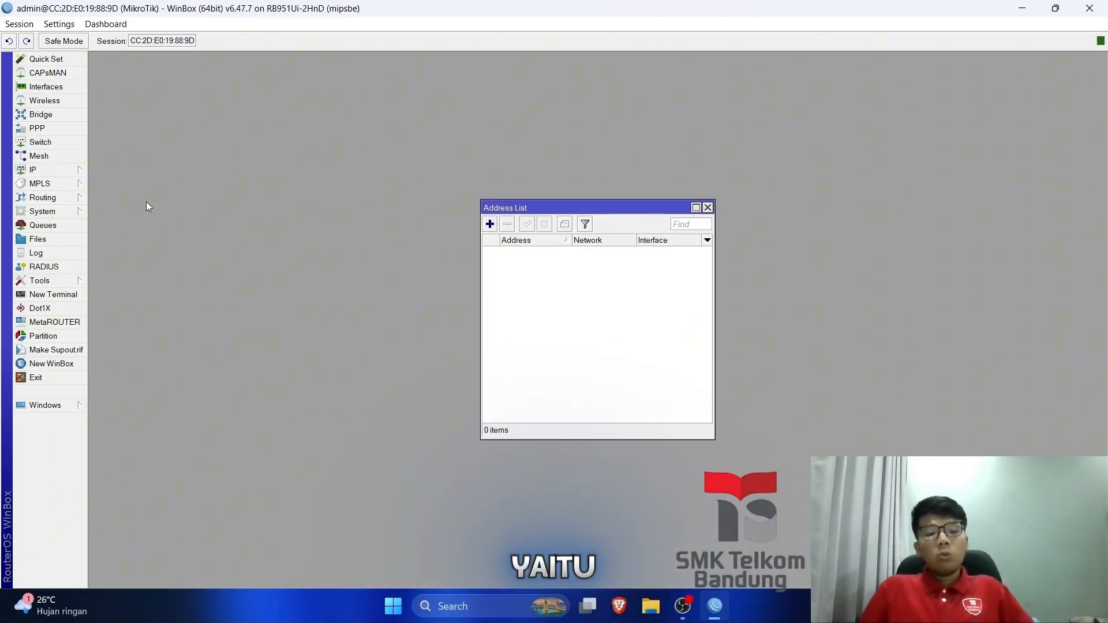
{"action": "mouse_move", "coordinate": [587, 207]}
{"action": "left_mouse_down"}
{"action": "mouse_move", "coordinate": [432, 127]}
{"action": "mouse_move", "coordinate": [196, 44]}
{"action": "left_mouse_up"}
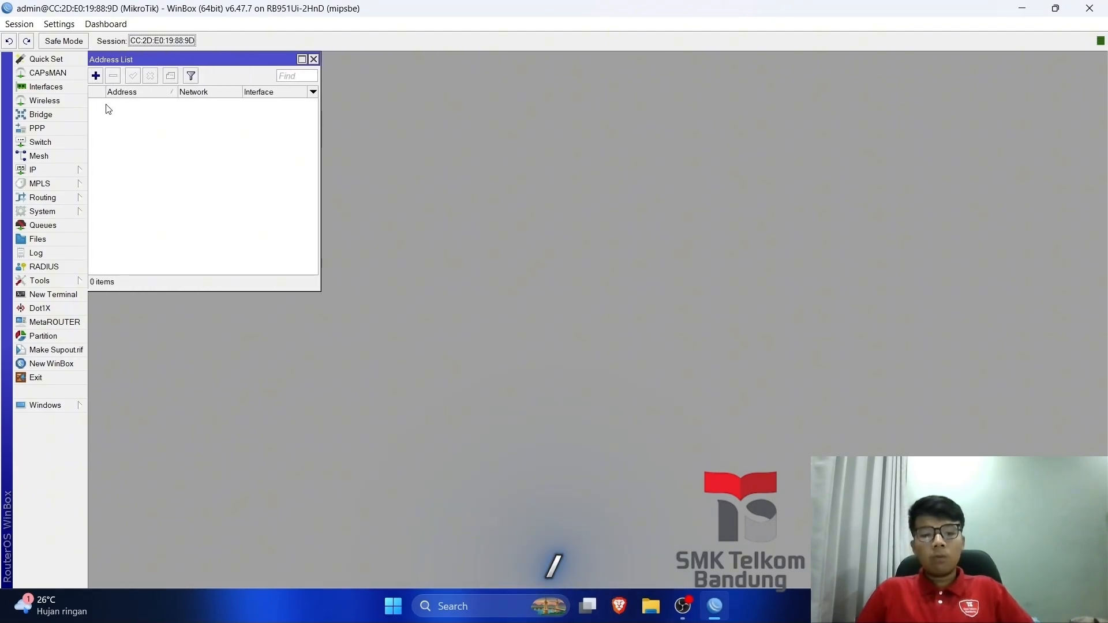
{"action": "left_click", "coordinate": [95, 76]}
{"action": "type", "text": "22.22.22.2"}
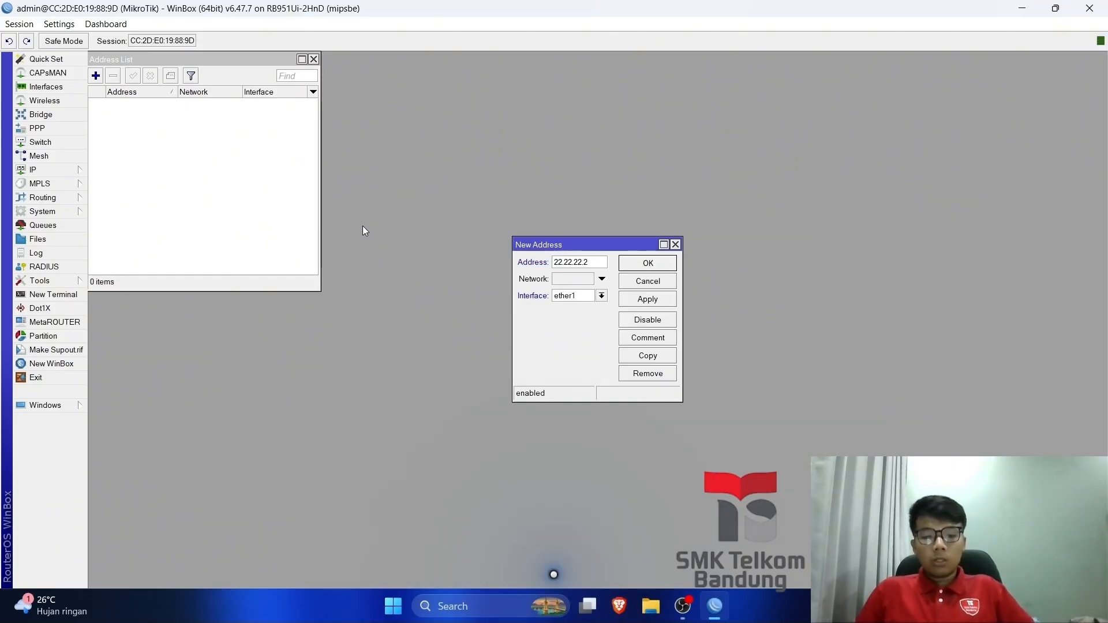
{"action": "type", "text": "/30"}
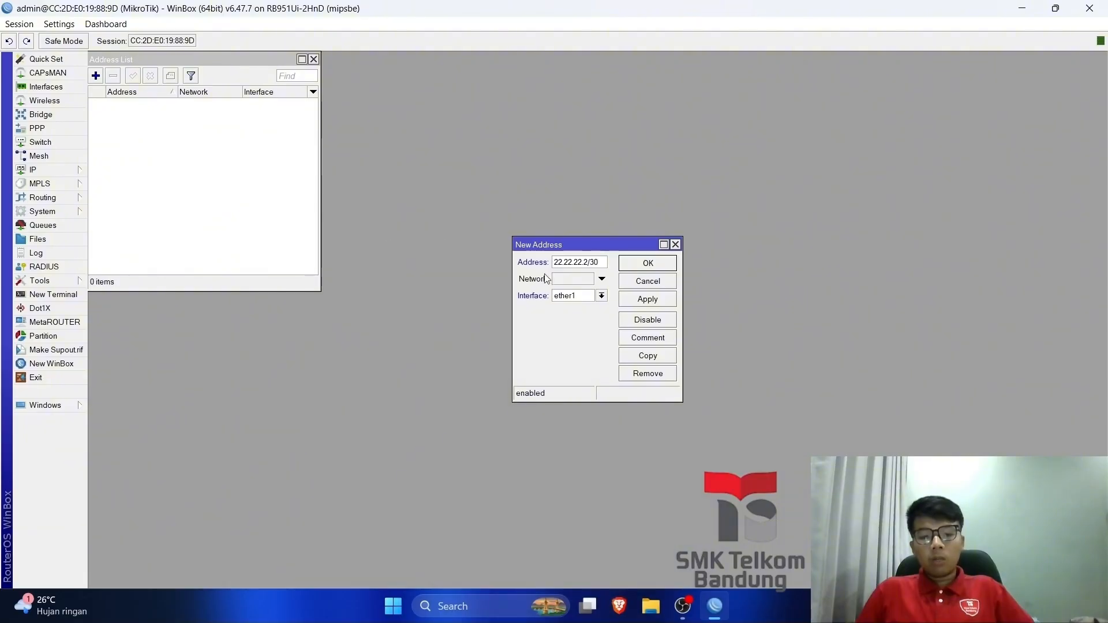
{"action": "left_click", "coordinate": [653, 300]}
{"action": "left_click", "coordinate": [656, 264]}
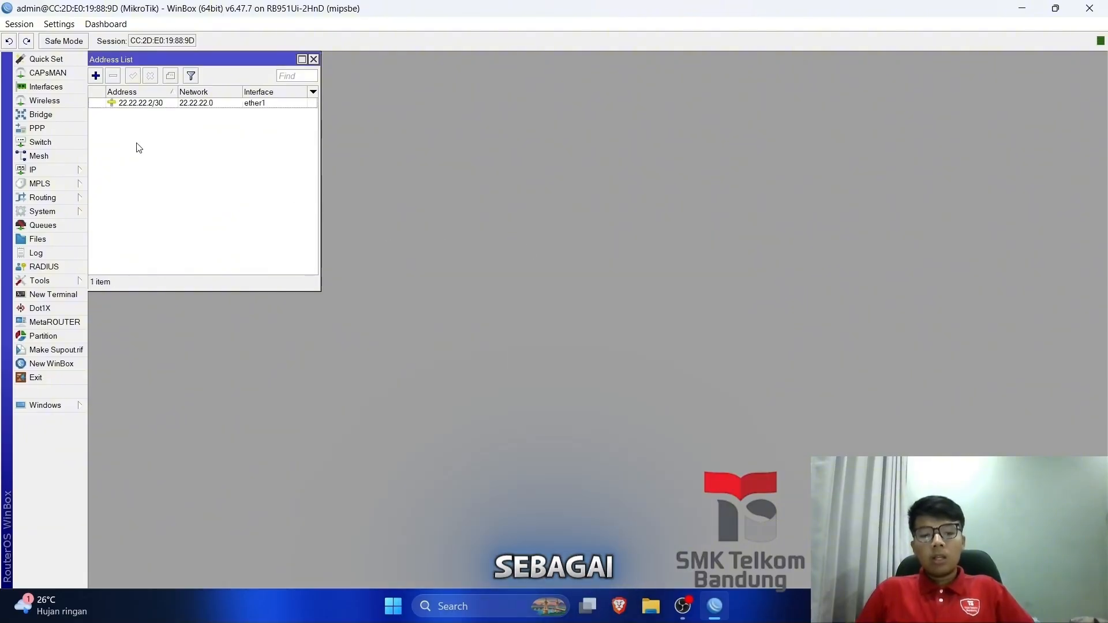
Add the IP address 10.10.30.1/26 on interface ether2 and save it.
{"action": "left_click", "coordinate": [96, 76]}
{"action": "type", "text": "1"}
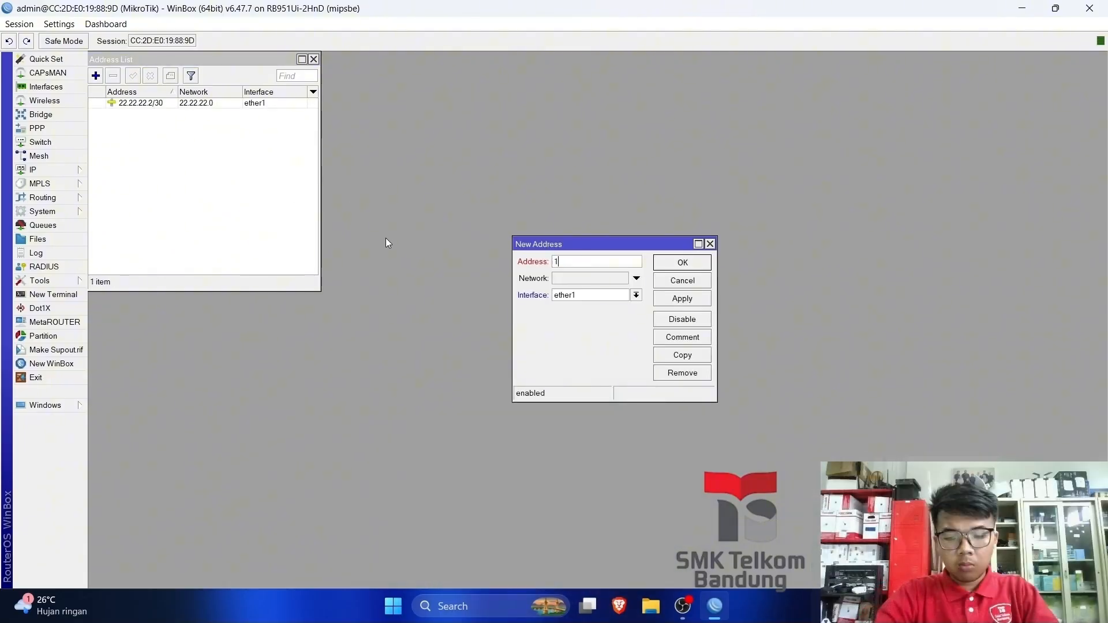
{"action": "type", "text": "0.10.30."}
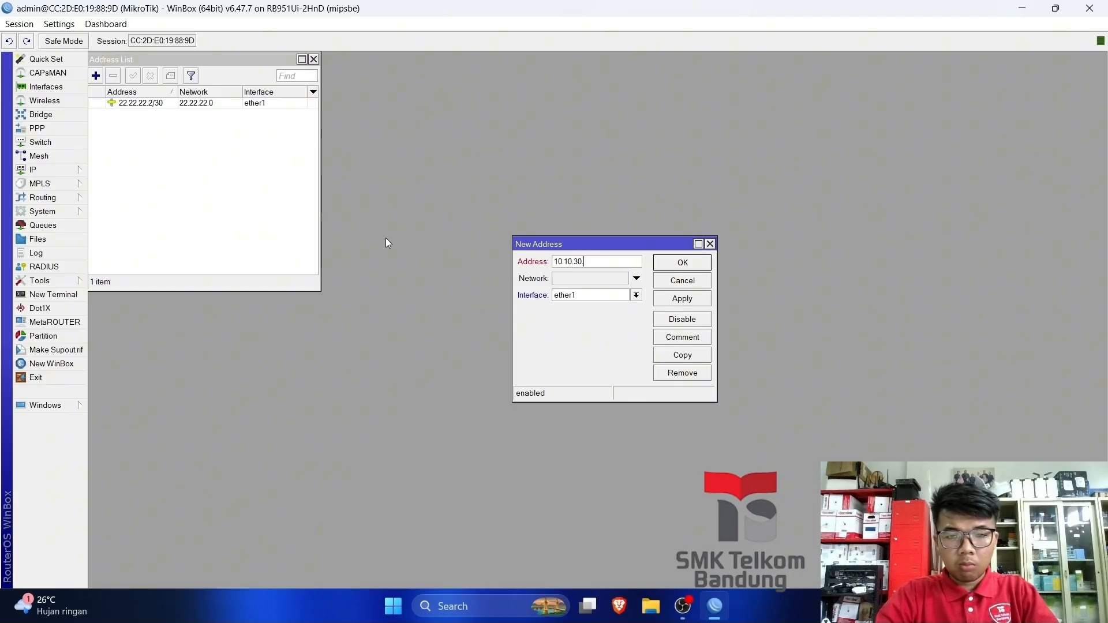
{"action": "type", "text": "1/26"}
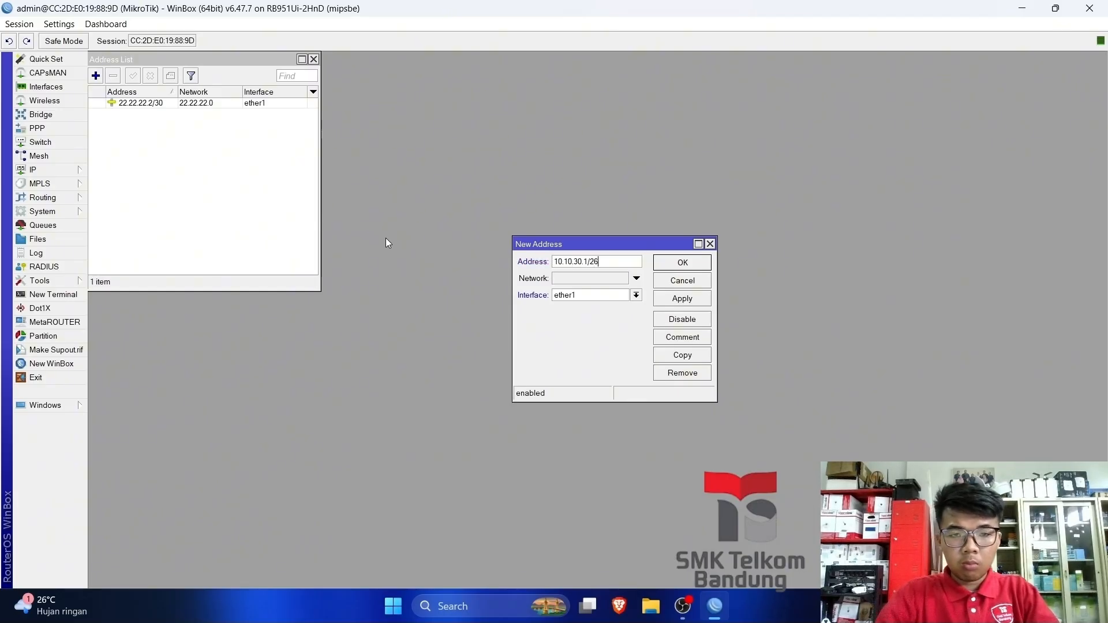
{"action": "left_click", "coordinate": [630, 296]}
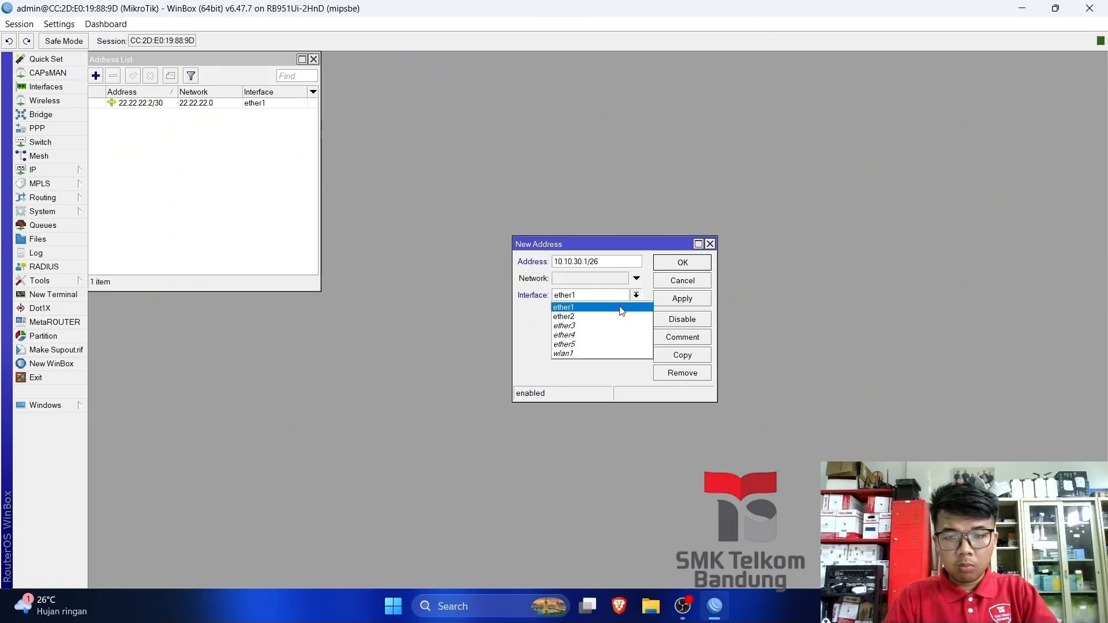
{"action": "left_click", "coordinate": [620, 320]}
{"action": "left_click", "coordinate": [672, 300]}
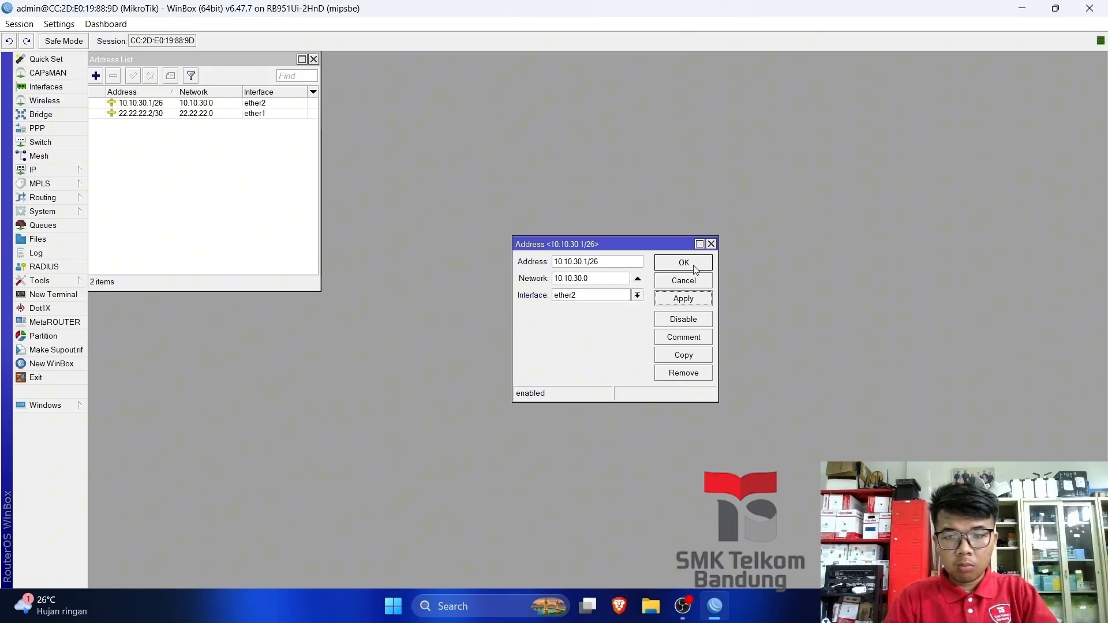
{"action": "left_click", "coordinate": [690, 264]}
Set the DNS server to 8.8.8.8 with remote requests allowed, and place the DNS settings beside the address list.
{"action": "left_click", "coordinate": [47, 171]}
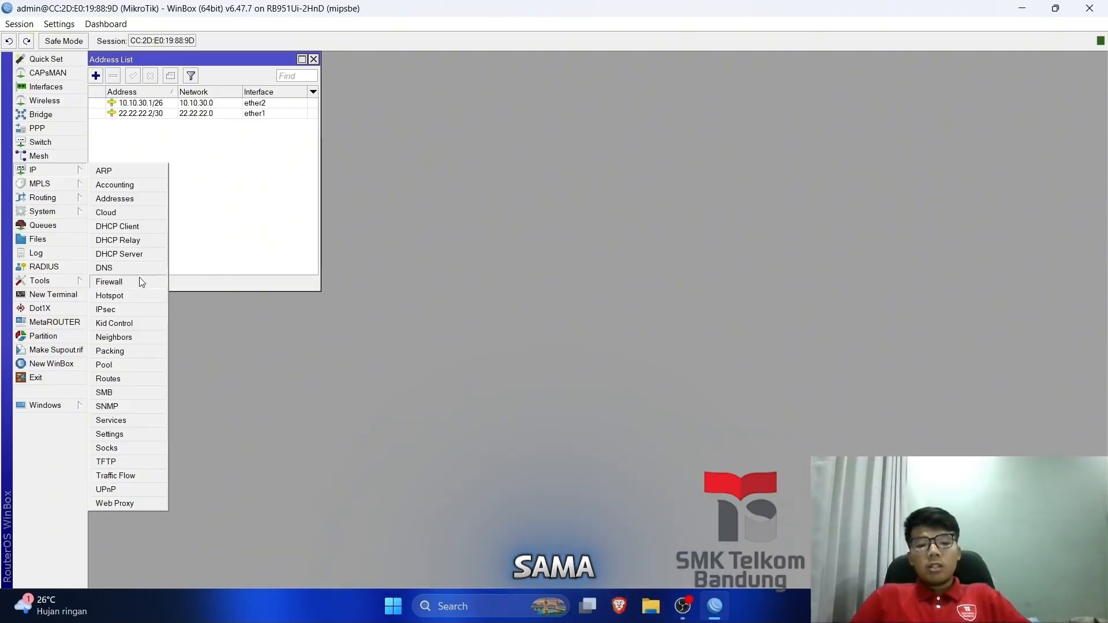
{"action": "left_click", "coordinate": [141, 267]}
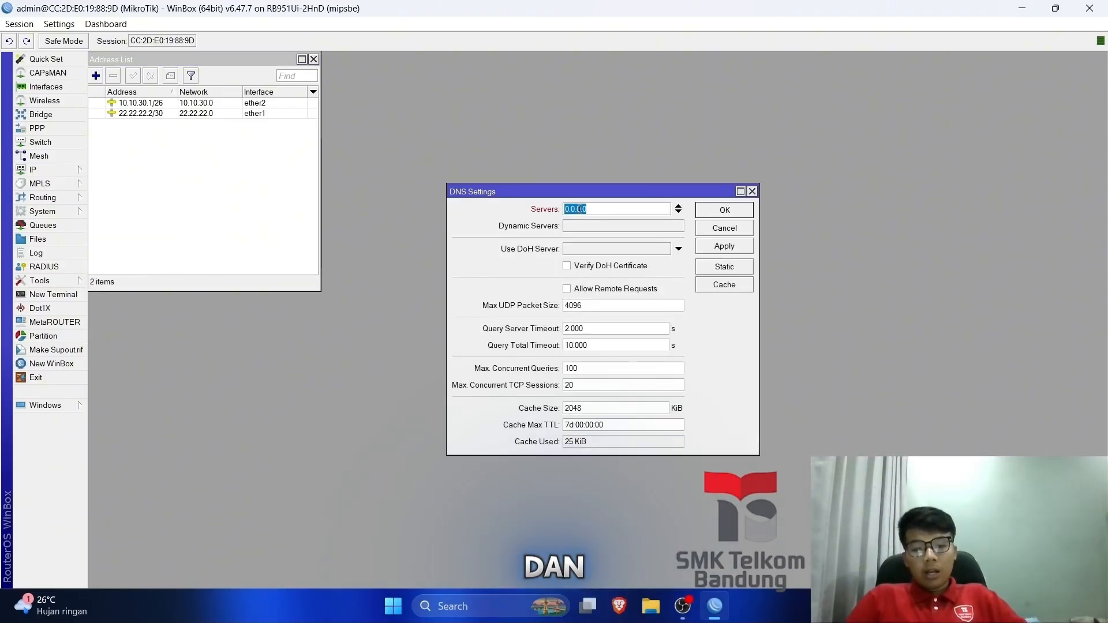
{"action": "type", "text": "8.8.8.8"}
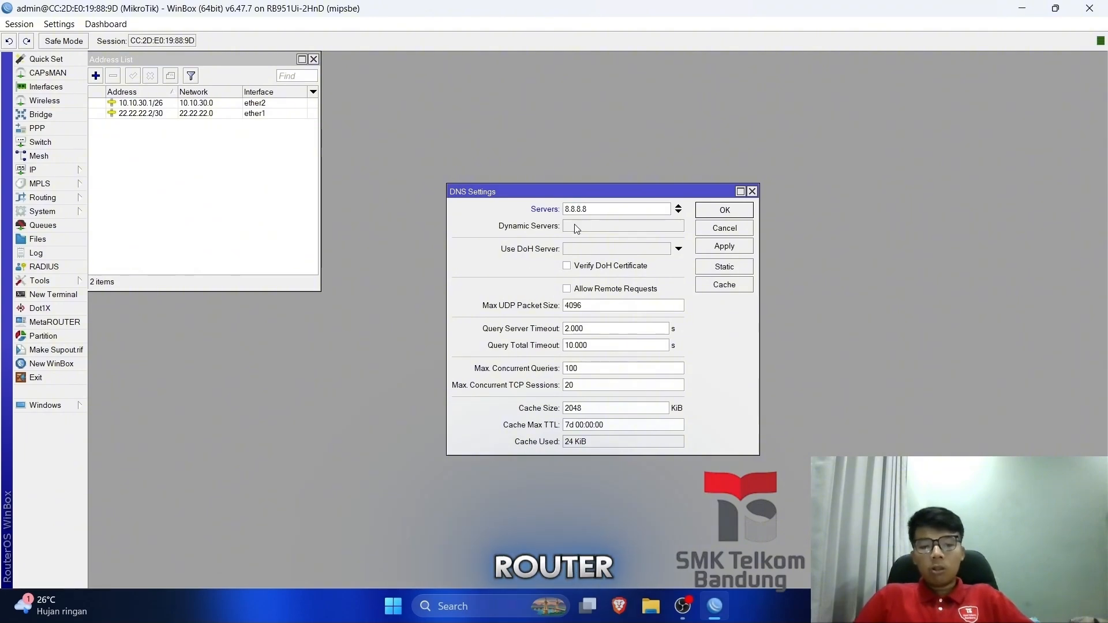
{"action": "left_click", "coordinate": [566, 289]}
{"action": "left_click", "coordinate": [741, 246]}
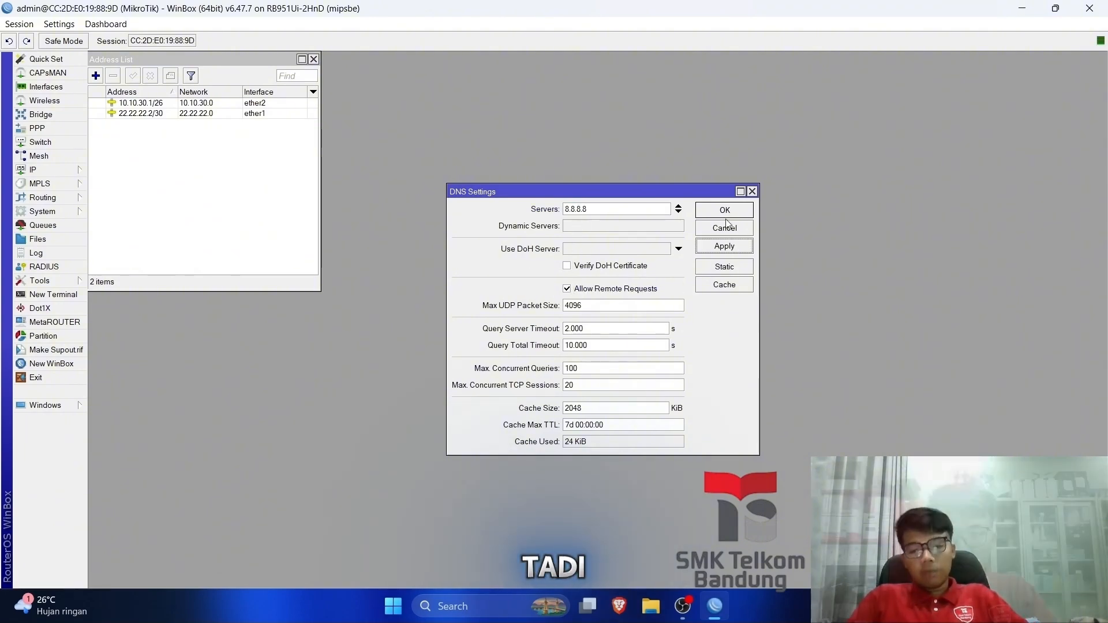
{"action": "left_click_drag", "start_coordinate": [569, 193], "coordinate": [443, 51]}
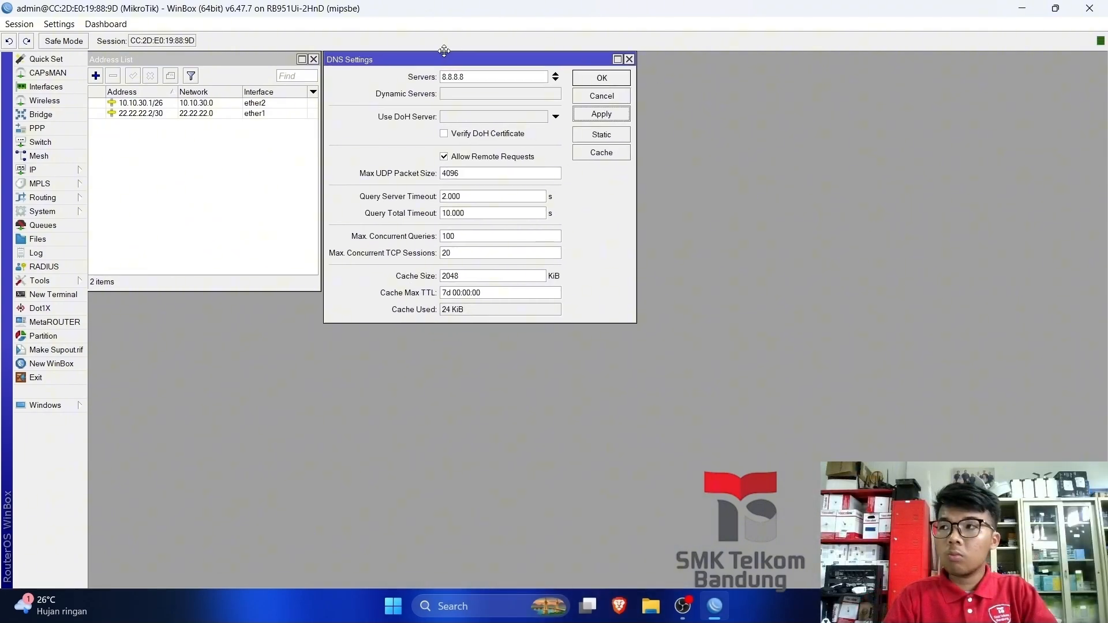
Add a srcnat firewall NAT rule with out interface ether1 and action masquerade, and place the firewall window below the address list.
{"action": "left_click", "coordinate": [58, 170]}
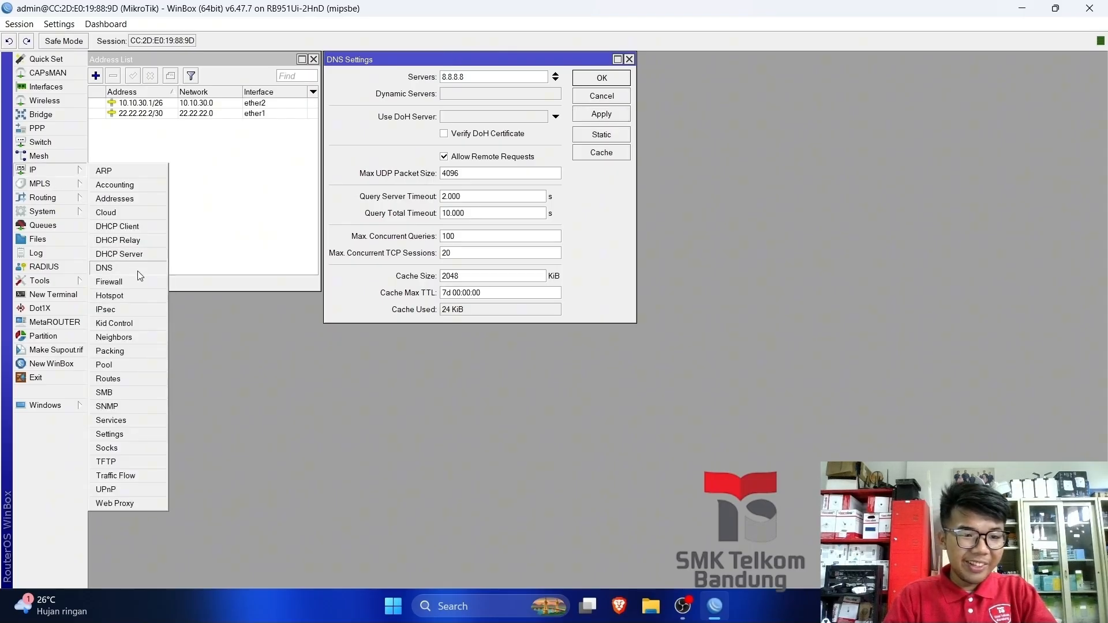
{"action": "left_click", "coordinate": [140, 282]}
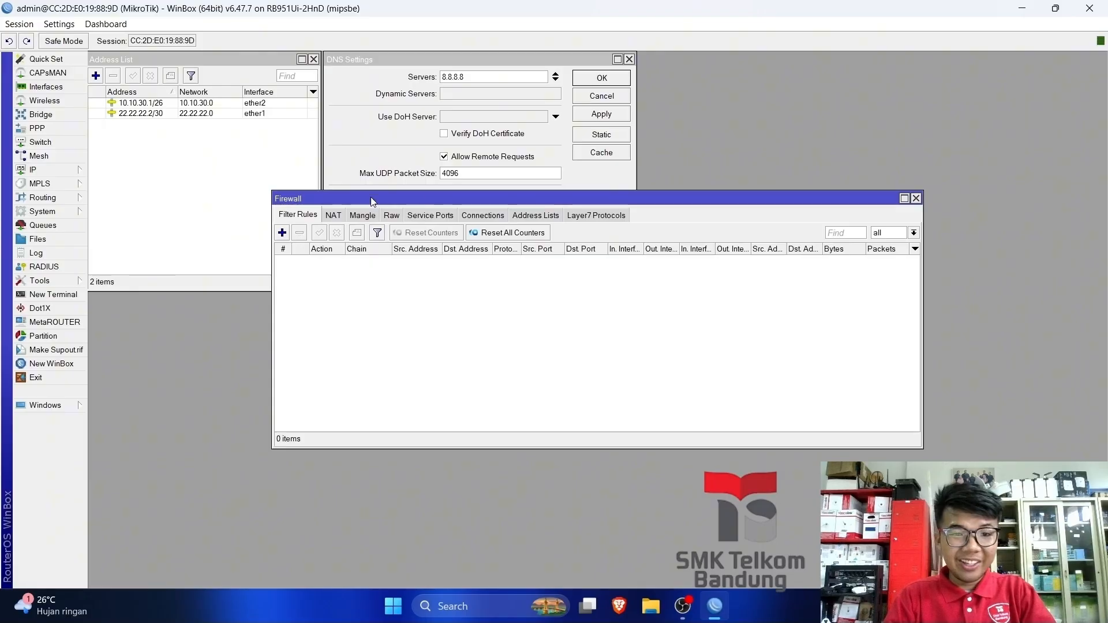
{"action": "left_click", "coordinate": [334, 215]}
{"action": "left_click", "coordinate": [282, 232]}
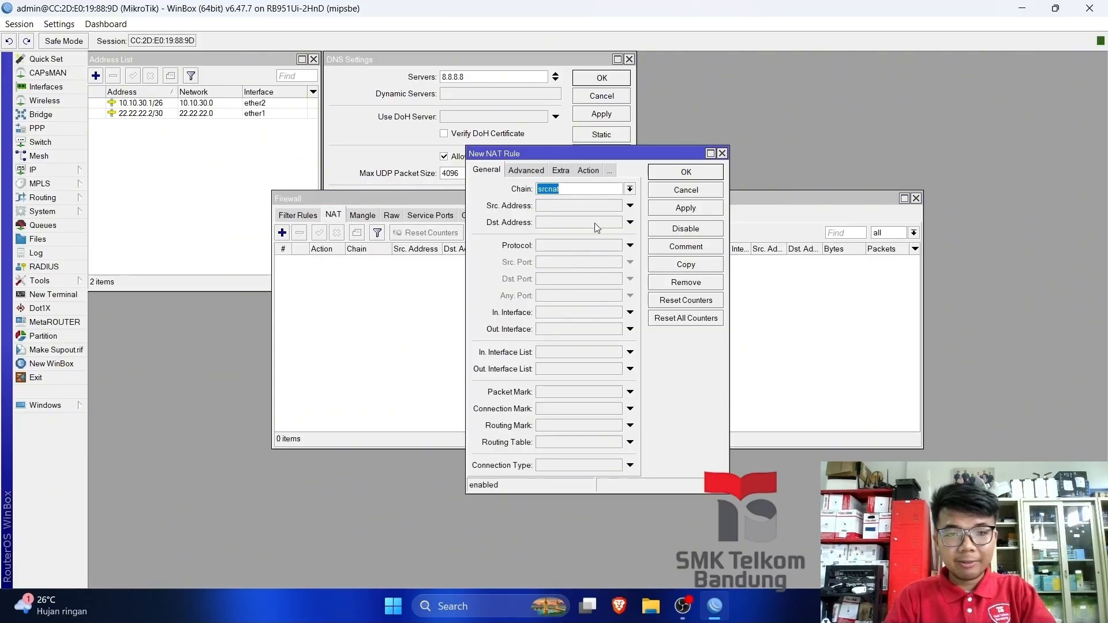
{"action": "left_click", "coordinate": [548, 330]}
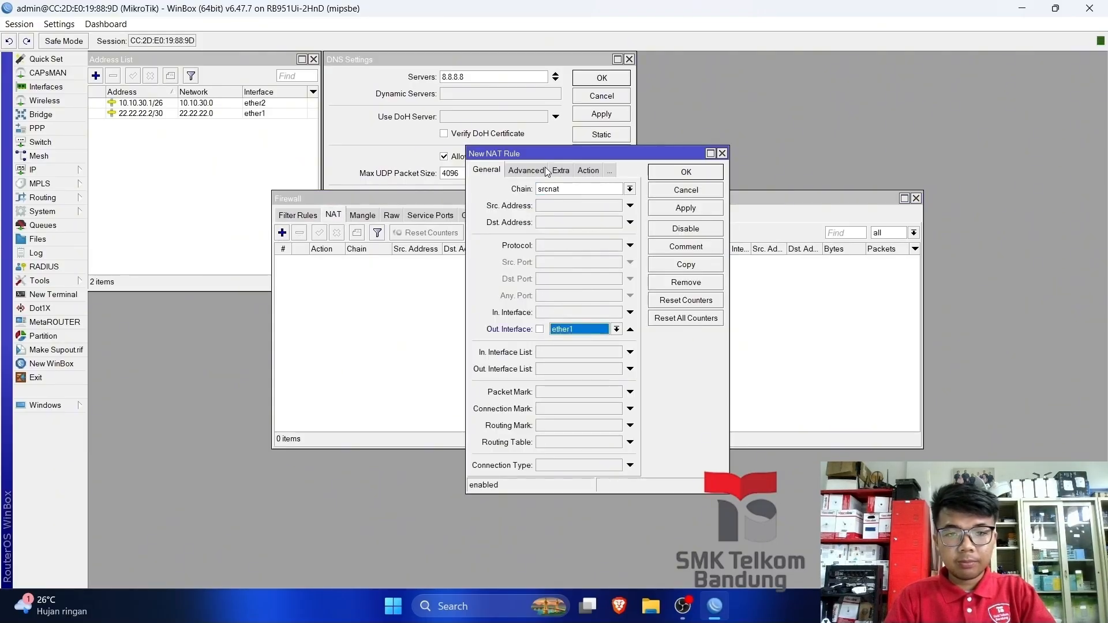
{"action": "left_click", "coordinate": [587, 171]}
{"action": "left_click", "coordinate": [579, 189]}
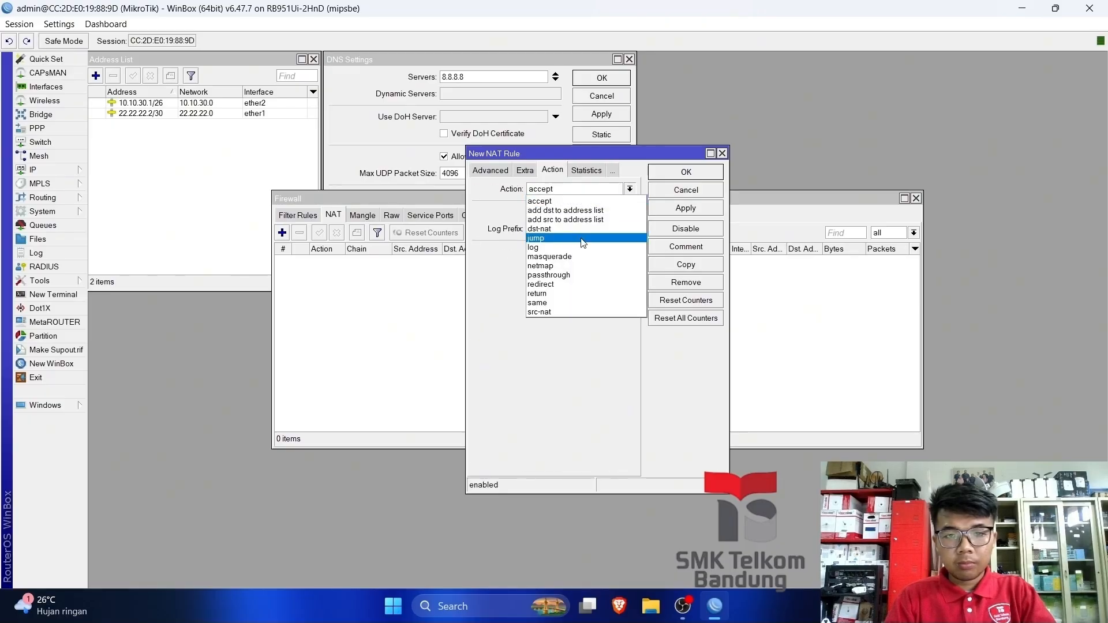
{"action": "left_click", "coordinate": [583, 258]}
{"action": "left_click", "coordinate": [693, 212]}
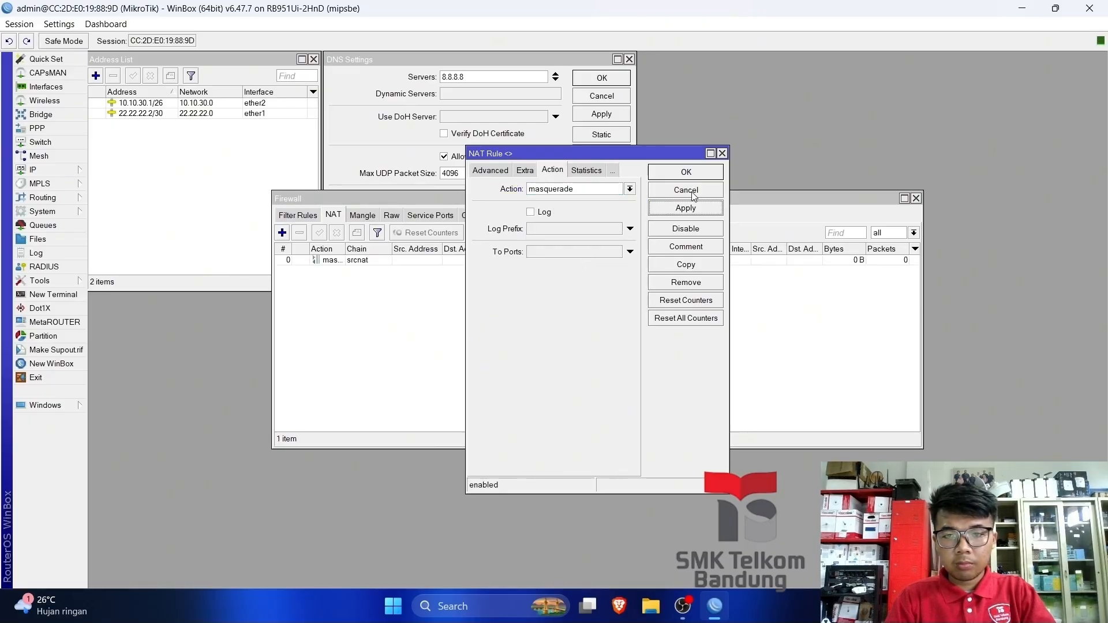
{"action": "left_click", "coordinate": [690, 173]}
{"action": "left_click_drag", "start_coordinate": [528, 202], "coordinate": [343, 304]}
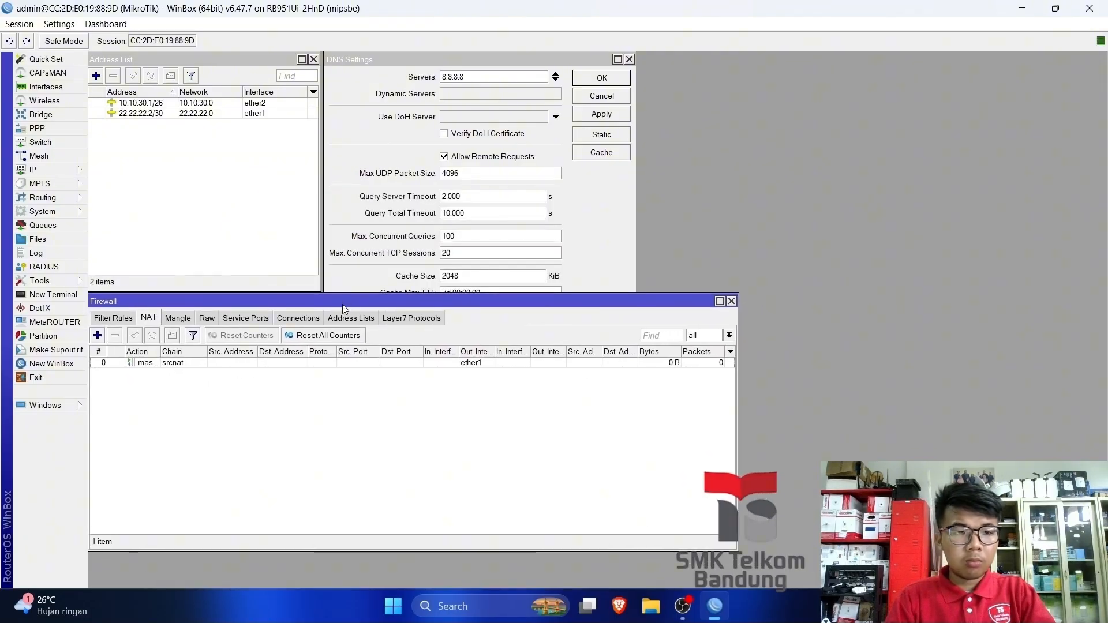
Set up a DHCP server on ether2 with the suggested settings and a 00:10:00 lease time, and move its window beside the DNS settings.
{"action": "left_click", "coordinate": [61, 168]}
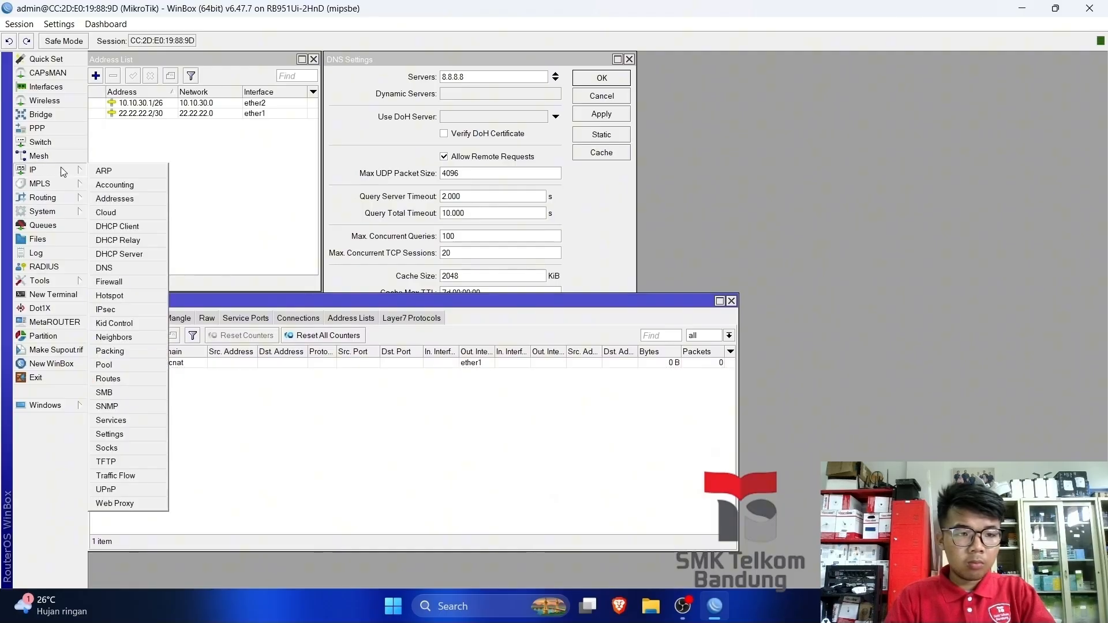
{"action": "left_click", "coordinate": [153, 260]}
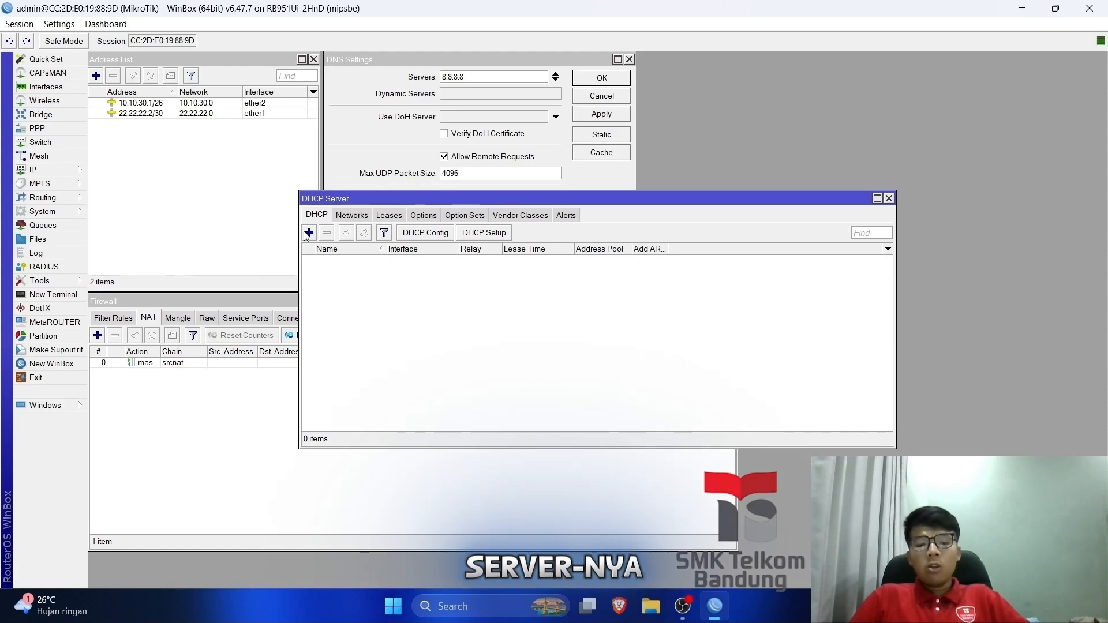
{"action": "left_click", "coordinate": [483, 232]}
{"action": "left_click", "coordinate": [683, 316]}
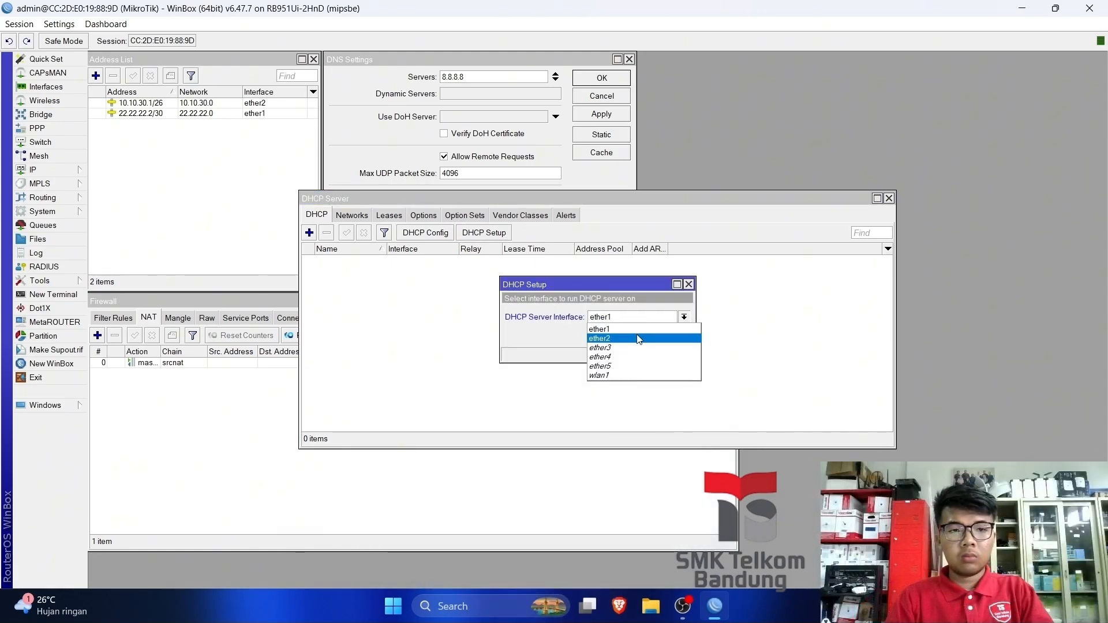
{"action": "left_click", "coordinate": [639, 338]}
{"action": "left_click", "coordinate": [637, 337]}
{"action": "left_click", "coordinate": [636, 336]}
{"action": "left_click", "coordinate": [637, 337]}
{"action": "left_click", "coordinate": [637, 337]}
{"action": "left_click", "coordinate": [637, 337]}
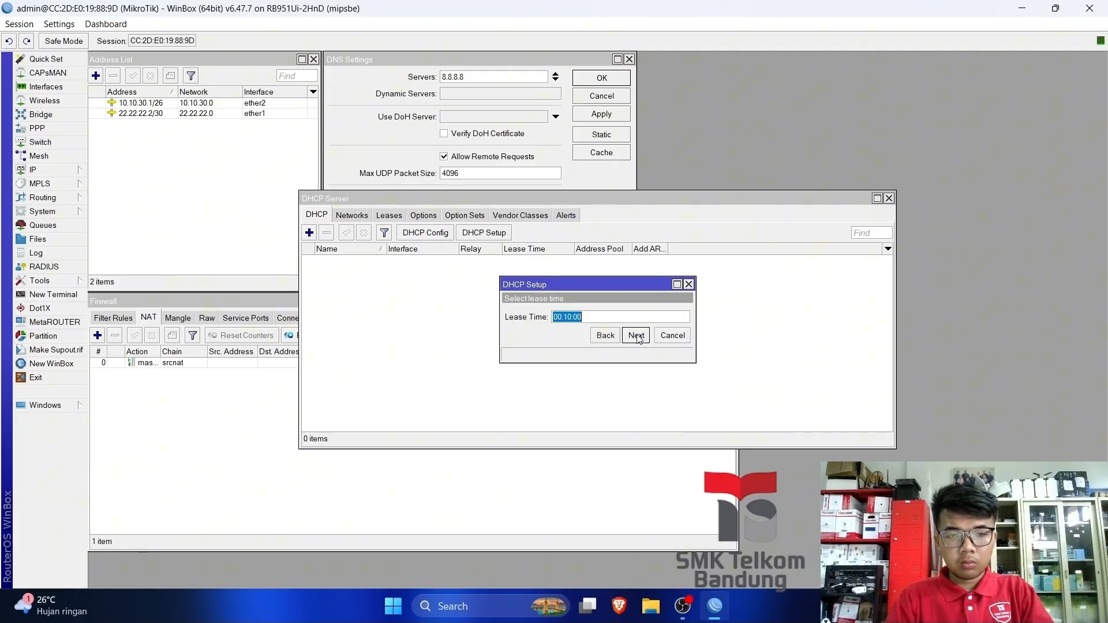
{"action": "left_click", "coordinate": [637, 337]}
{"action": "left_click", "coordinate": [604, 315]}
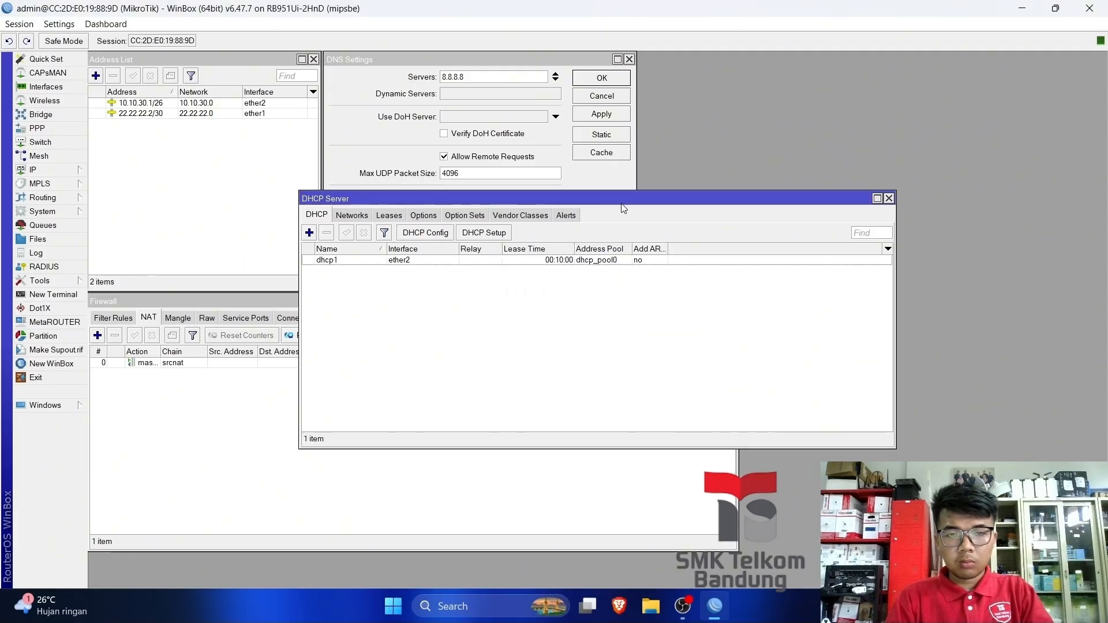
{"action": "left_click_drag", "start_coordinate": [617, 200], "coordinate": [950, 46]}
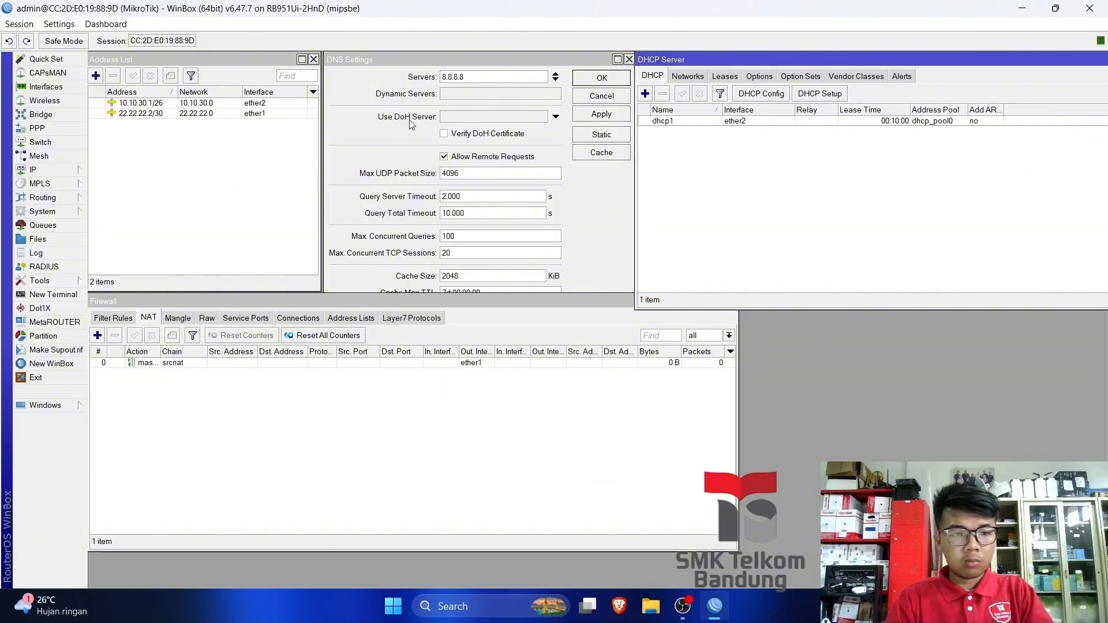
Open the router's IP route list.
{"action": "left_click", "coordinate": [56, 173]}
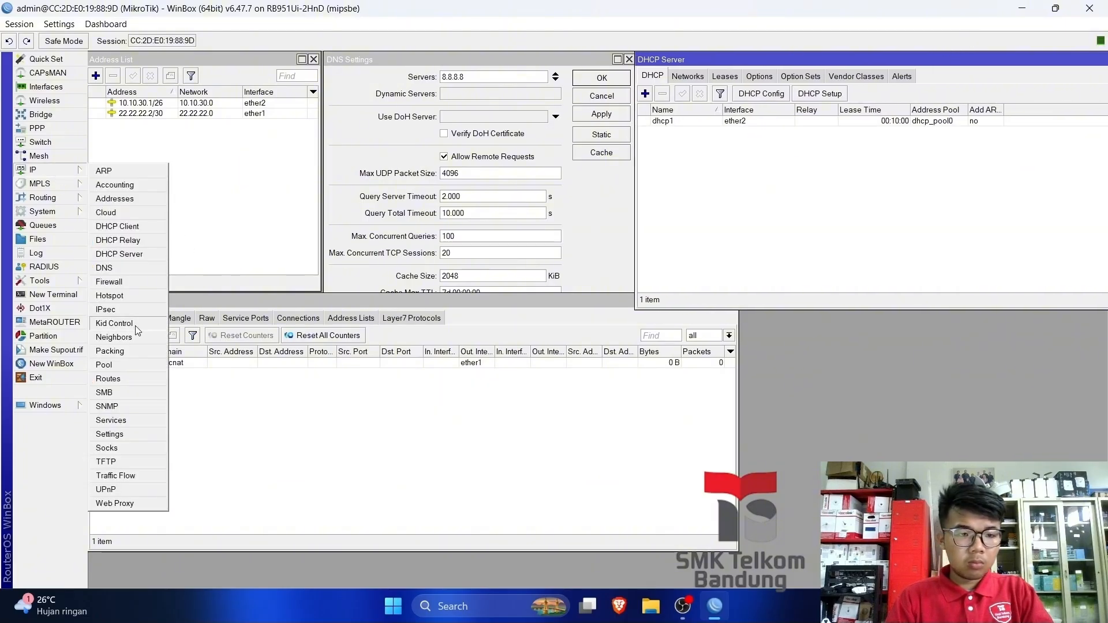
{"action": "left_click", "coordinate": [130, 377]}
{"action": "left_click", "coordinate": [366, 237]}
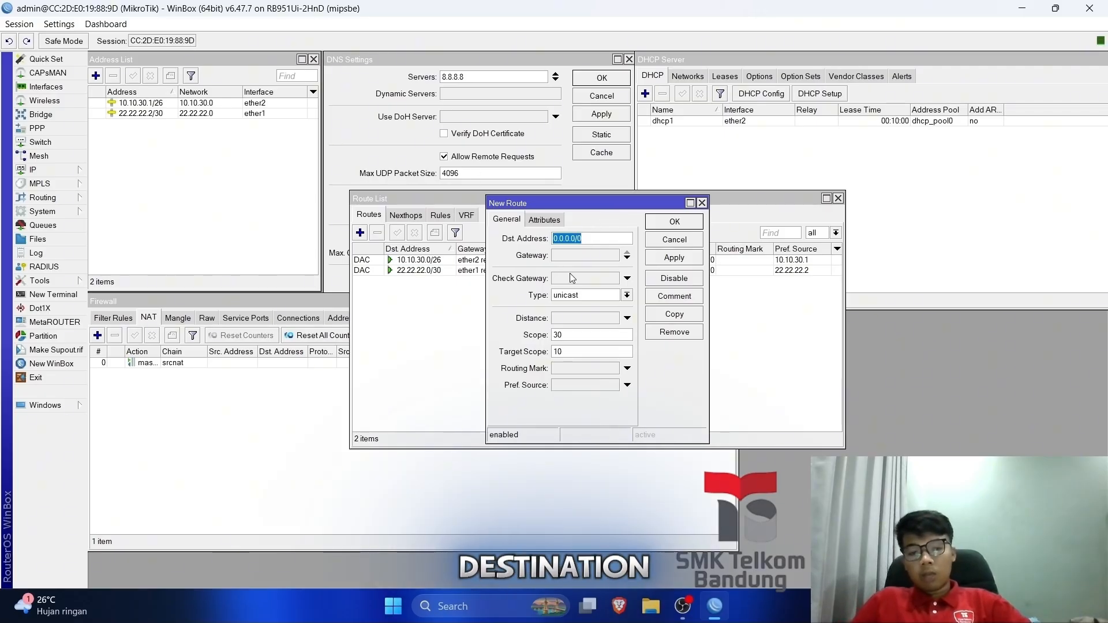
{"action": "type", "text": "22.22"}
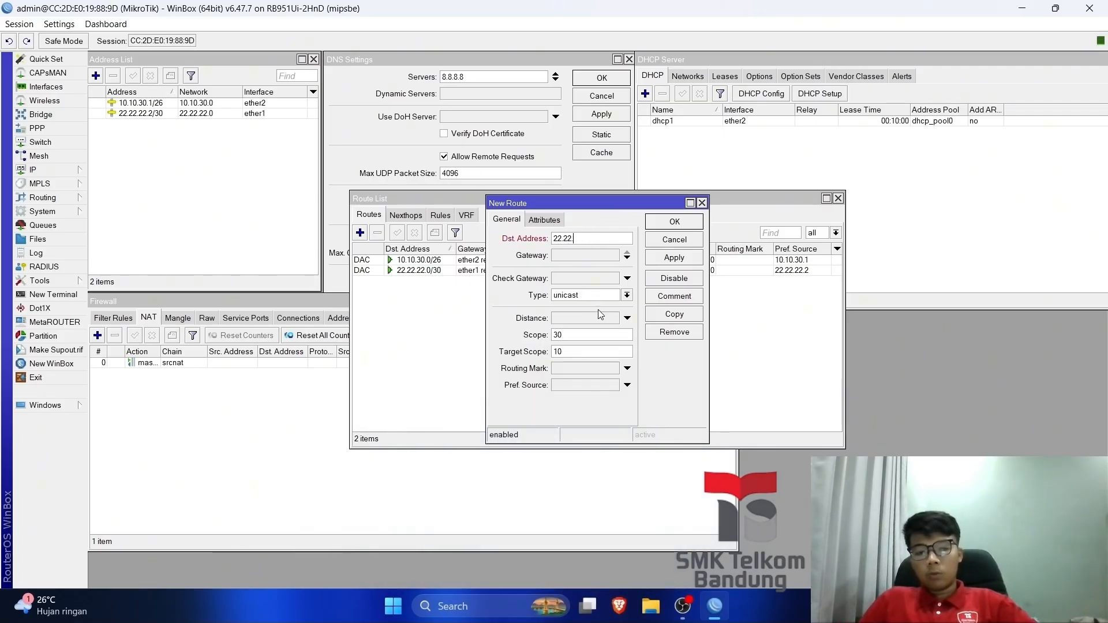
{"action": "type", "text": ".22.2"}
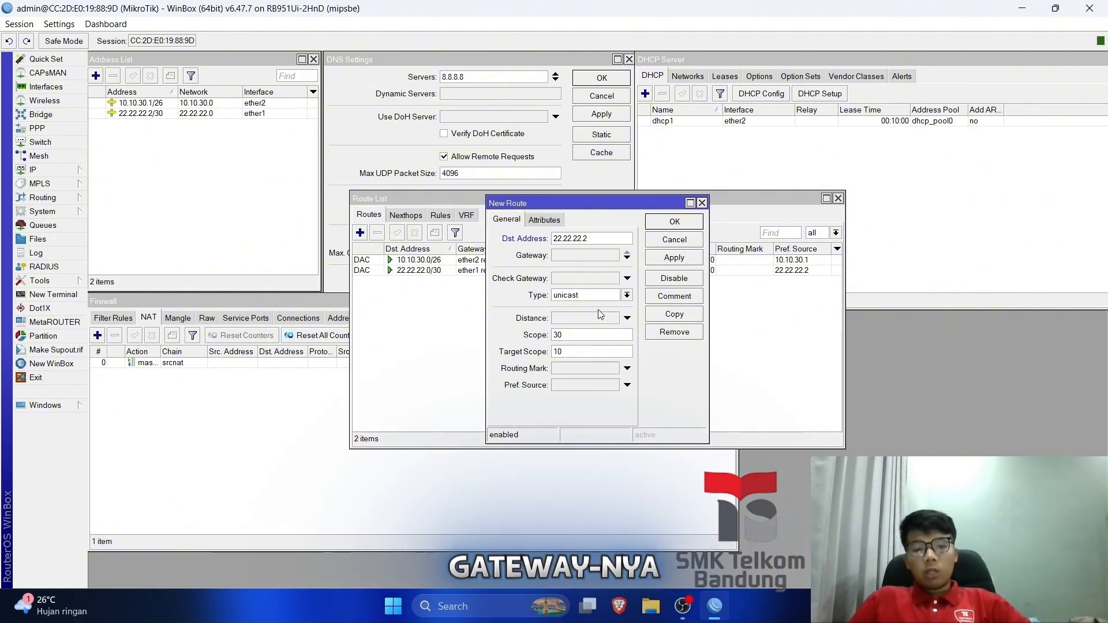
{"action": "key", "text": "BackSpace"}
{"action": "key", "text": "BackSpace"}
{"action": "key", "text": "BackSpace"}
{"action": "key", "text": "BackSpace"}
{"action": "key", "text": "BackSpace"}
{"action": "key", "text": "BackSpace"}
{"action": "key", "text": "BackSpace"}
{"action": "key", "text": "BackSpace"}
{"action": "key", "text": "BackSpace"}
{"action": "key", "text": "BackSpace"}
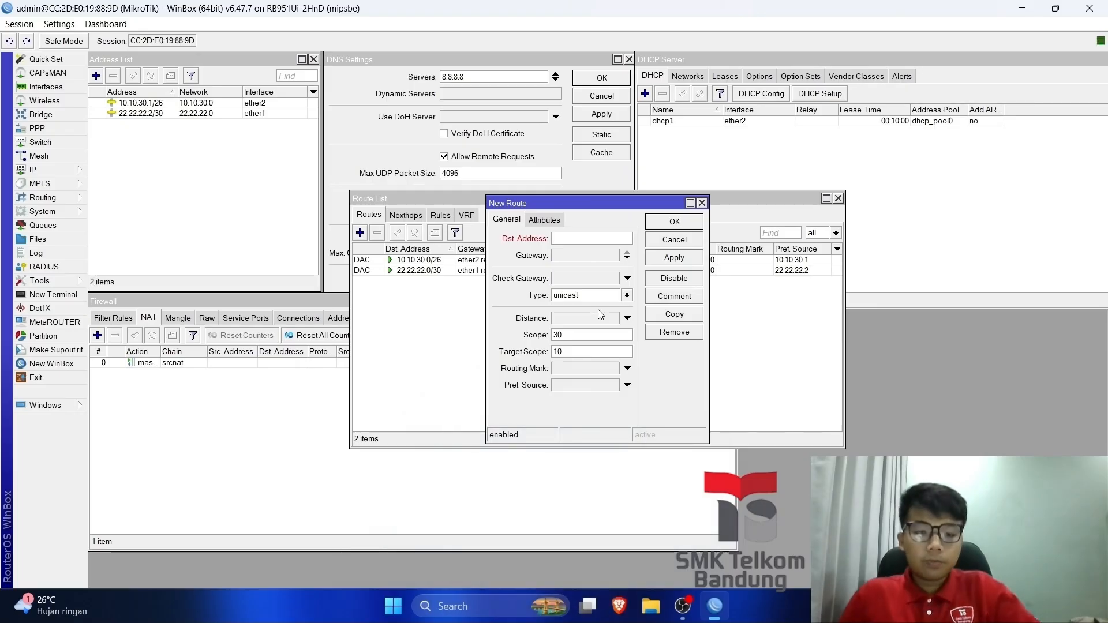
{"action": "type", "text": "10,10,"}
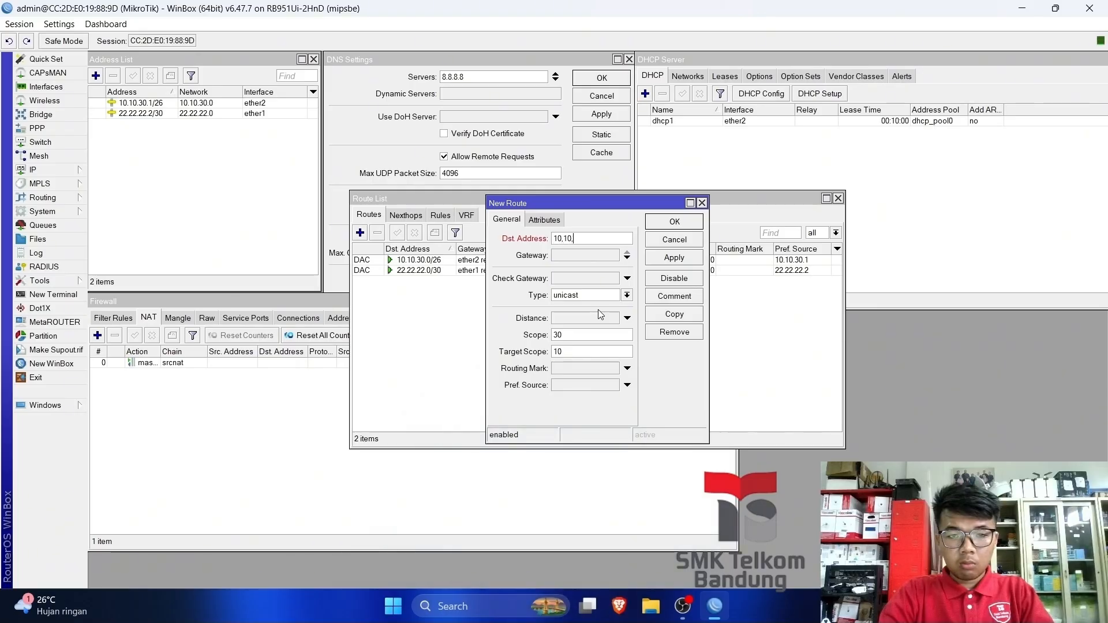
{"action": "type", "text": "10,0/26"}
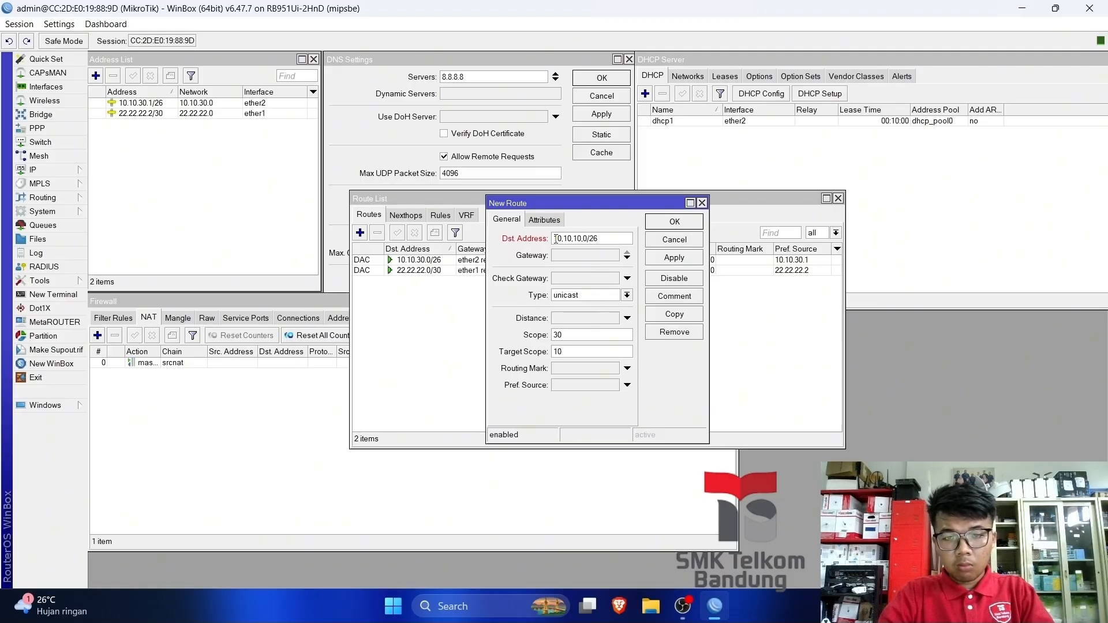
{"action": "left_click", "coordinate": [701, 203]}
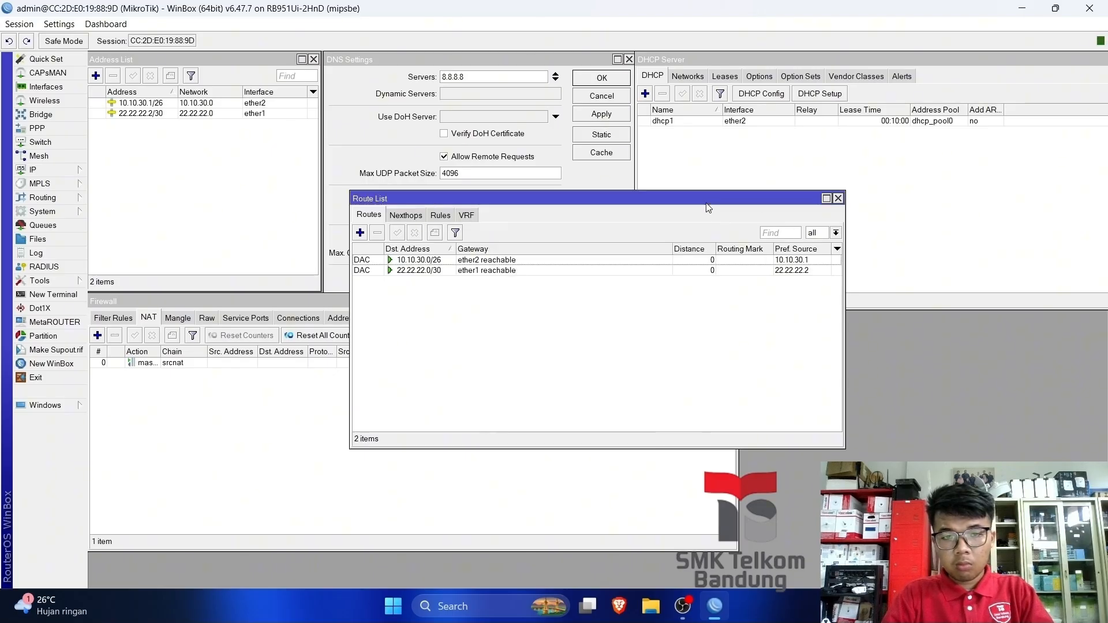
Add a static route to destination 10.10.10.0/26 through gateway 22.22.22.1 and save it.
{"action": "left_click", "coordinate": [360, 232]}
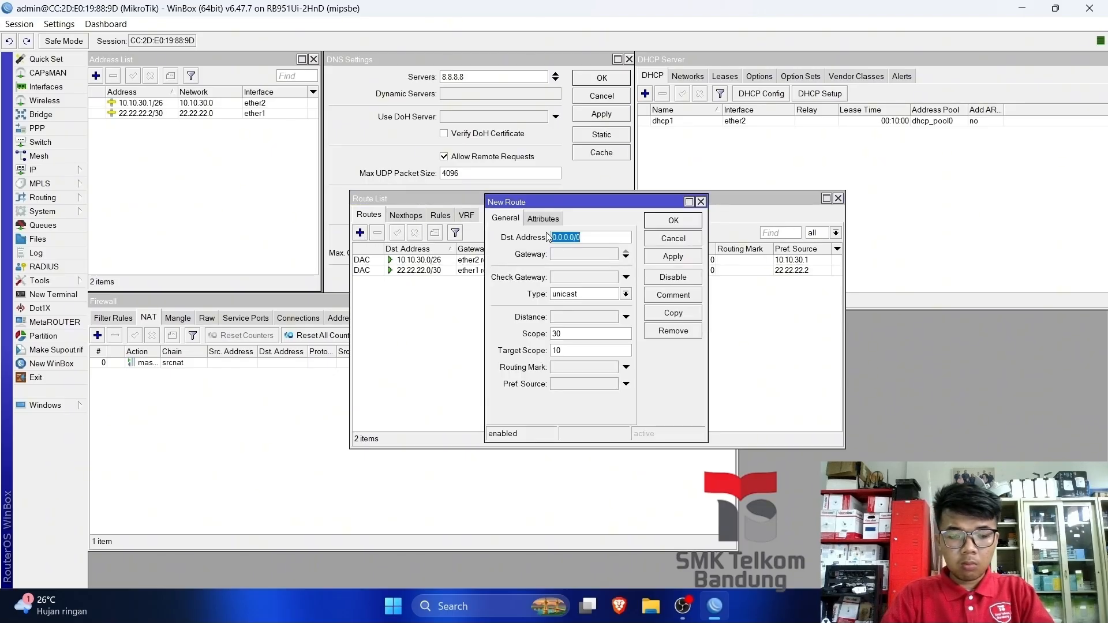
{"action": "type", "text": "10.10"}
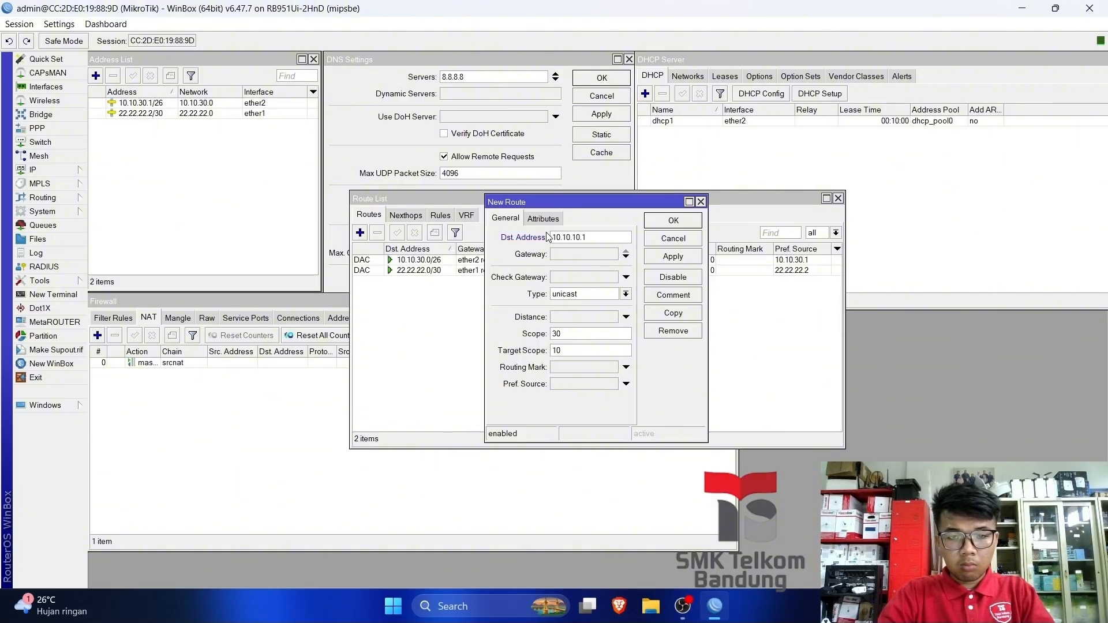
{"action": "type", "text": ".10.0"}
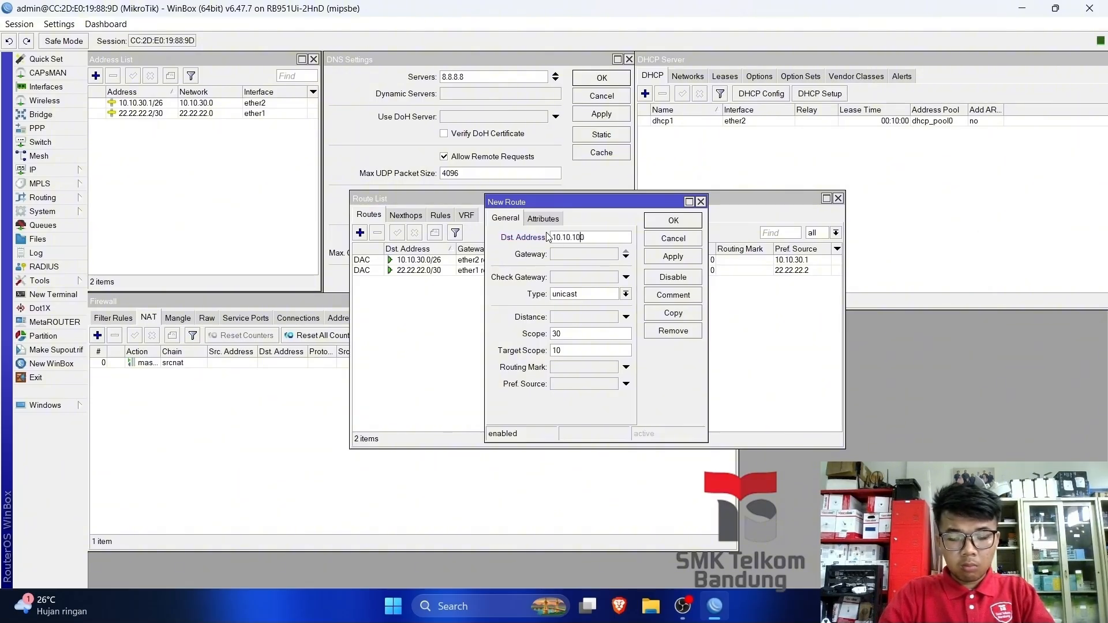
{"action": "type", "text": ".0"}
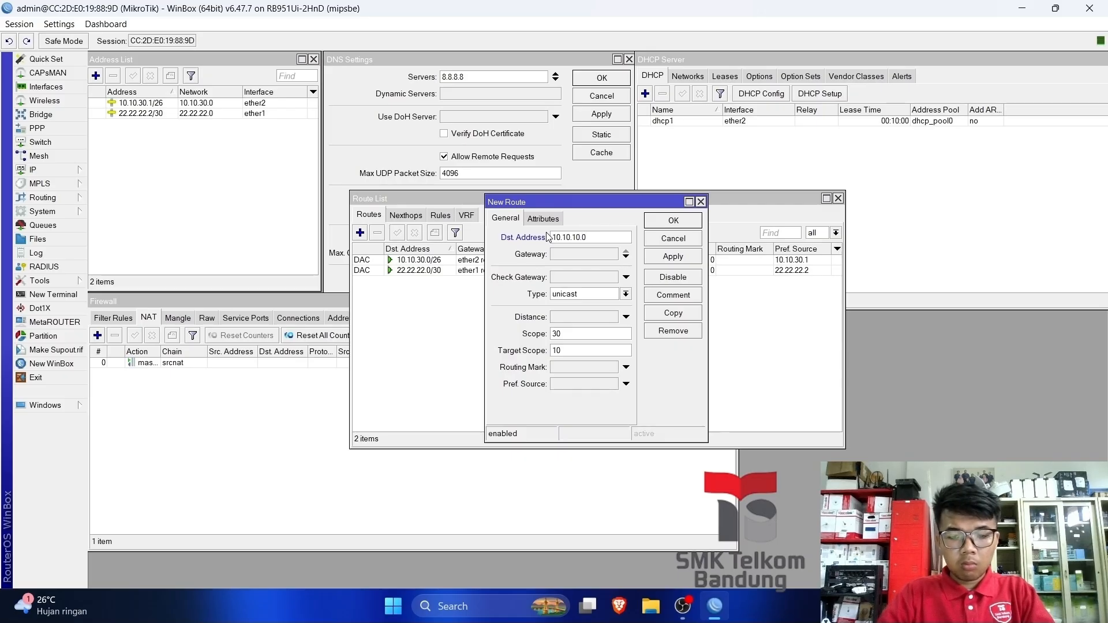
{"action": "type", "text": "/26"}
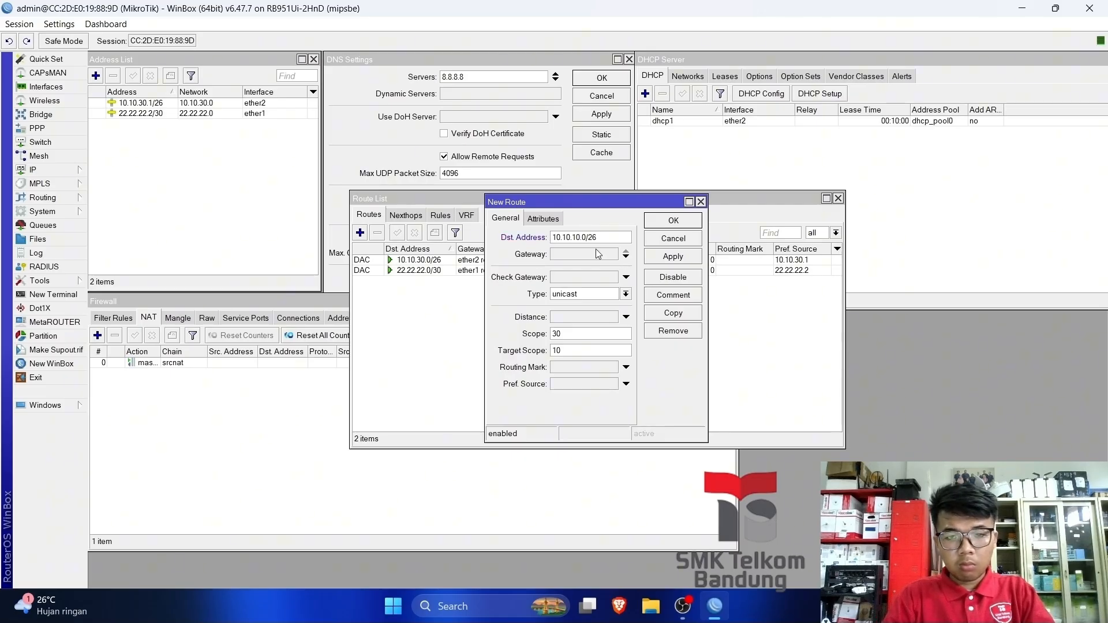
{"action": "left_click", "coordinate": [597, 253]}
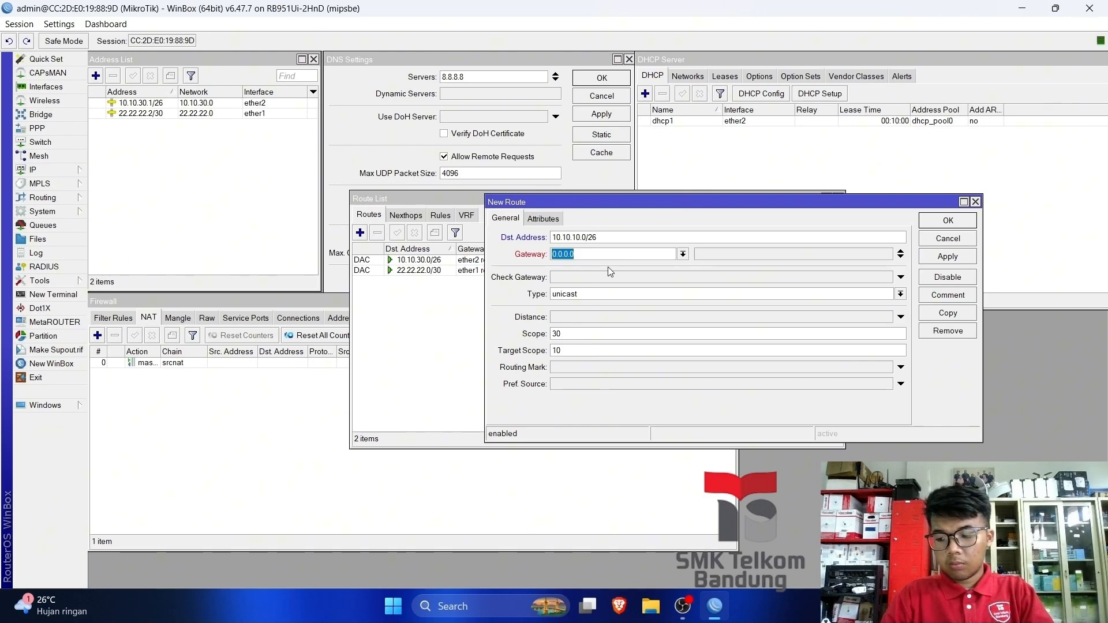
{"action": "type", "text": "22.22.22.1"}
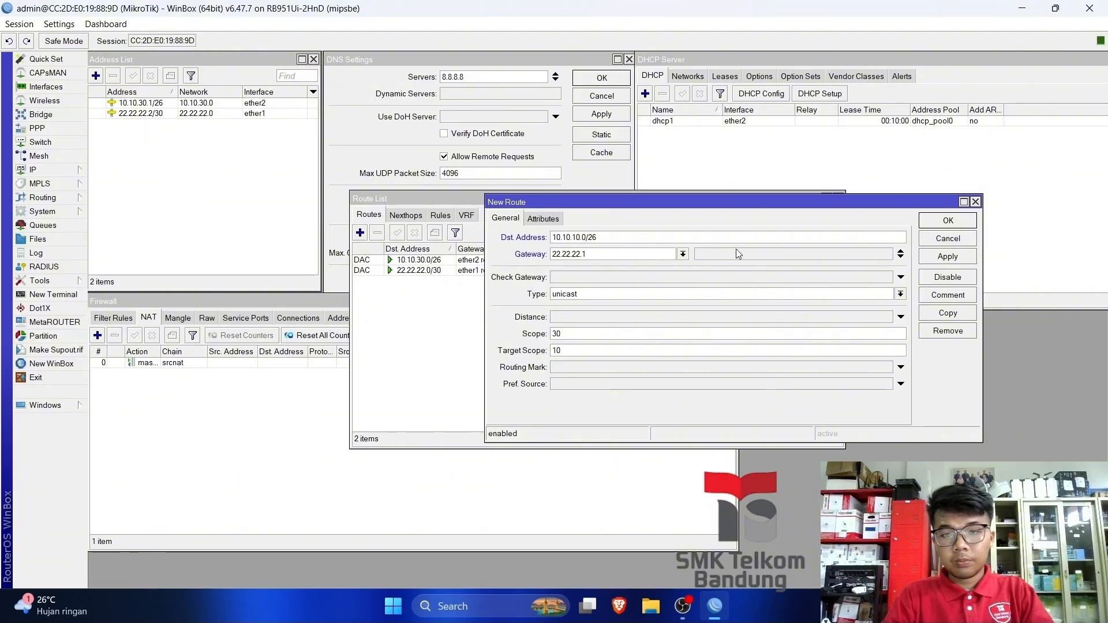
{"action": "left_click", "coordinate": [944, 259]}
{"action": "left_click", "coordinate": [937, 219]}
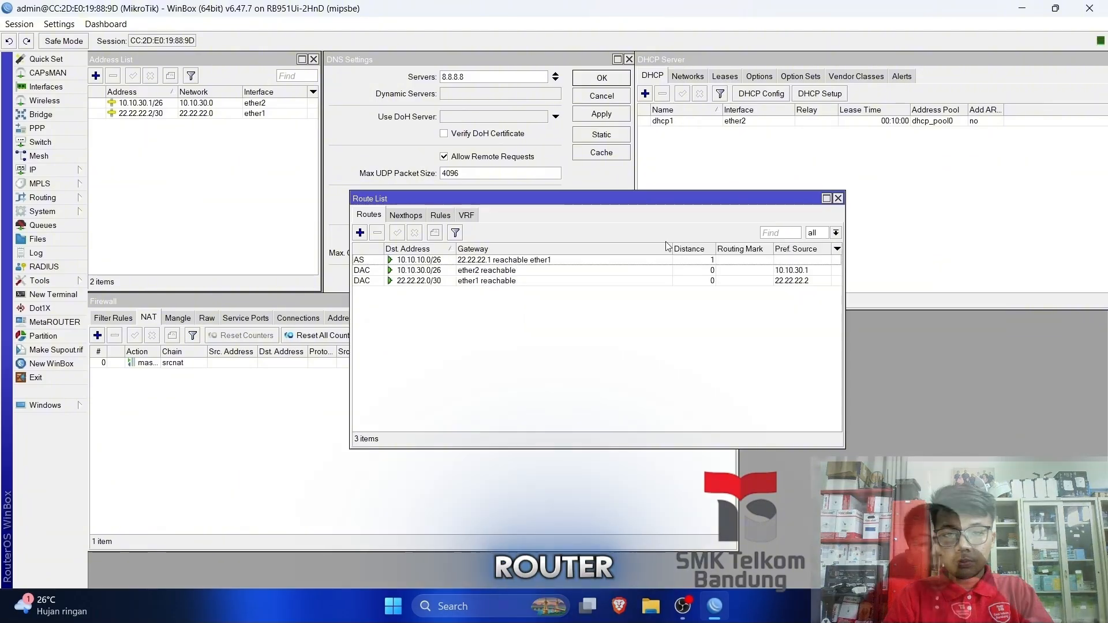
Add a static route to destination 10.10.20.0/26 through gateway 22.22.22.1 and save it.
{"action": "left_click", "coordinate": [360, 233]}
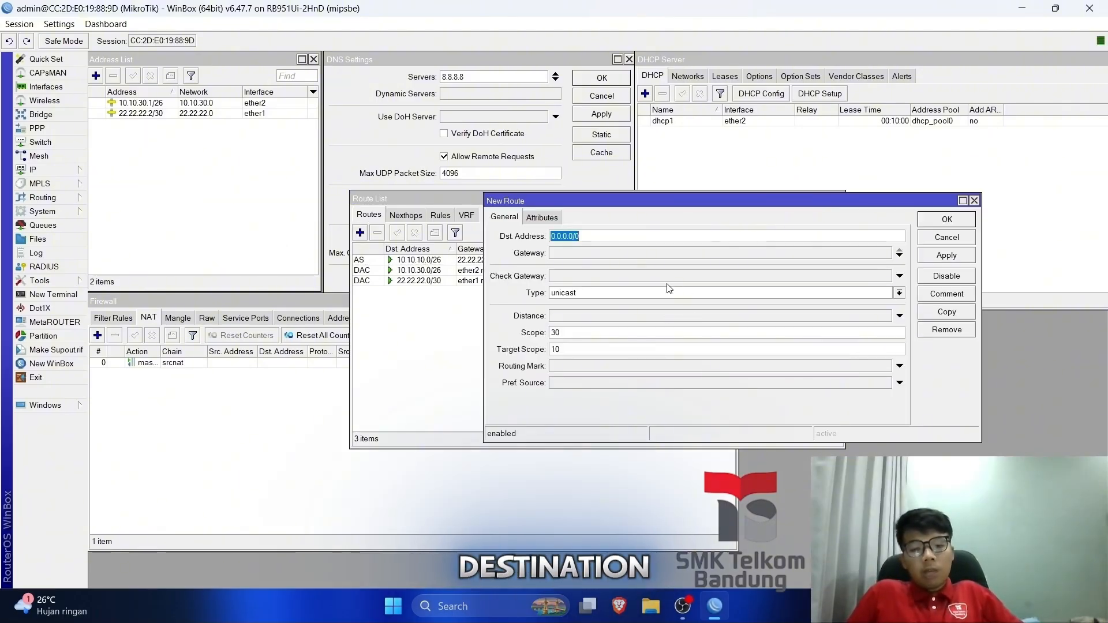
{"action": "type", "text": "10.10.10.1"}
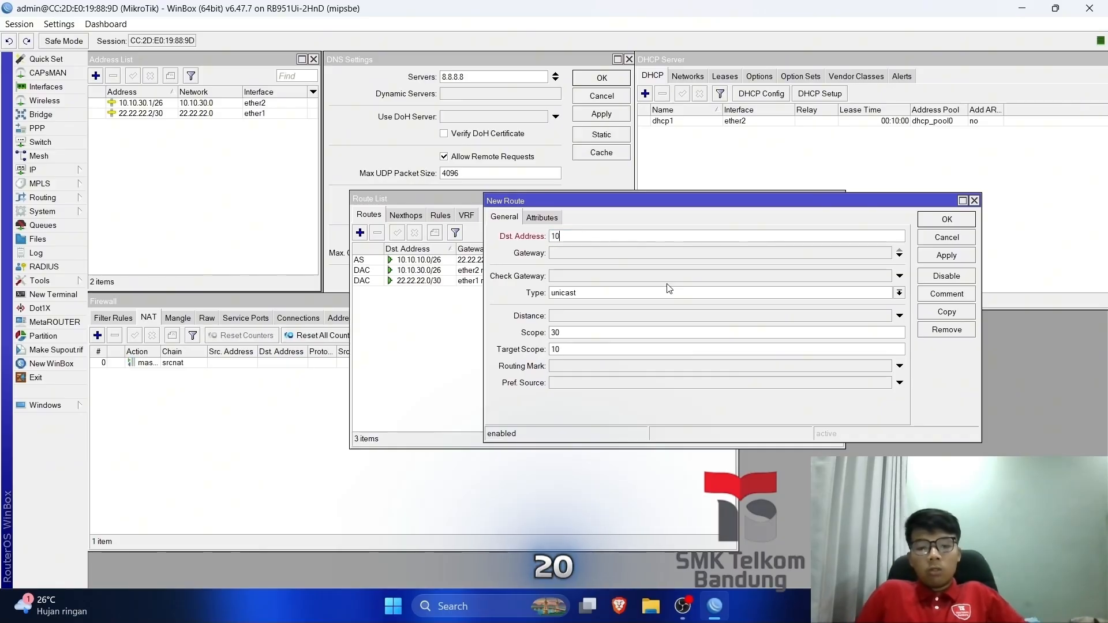
{"action": "key", "text": "BackSpace"}
{"action": "key", "text": "BackSpace"}
{"action": "key", "text": "BackSpace"}
{"action": "key", "text": "BackSpace"}
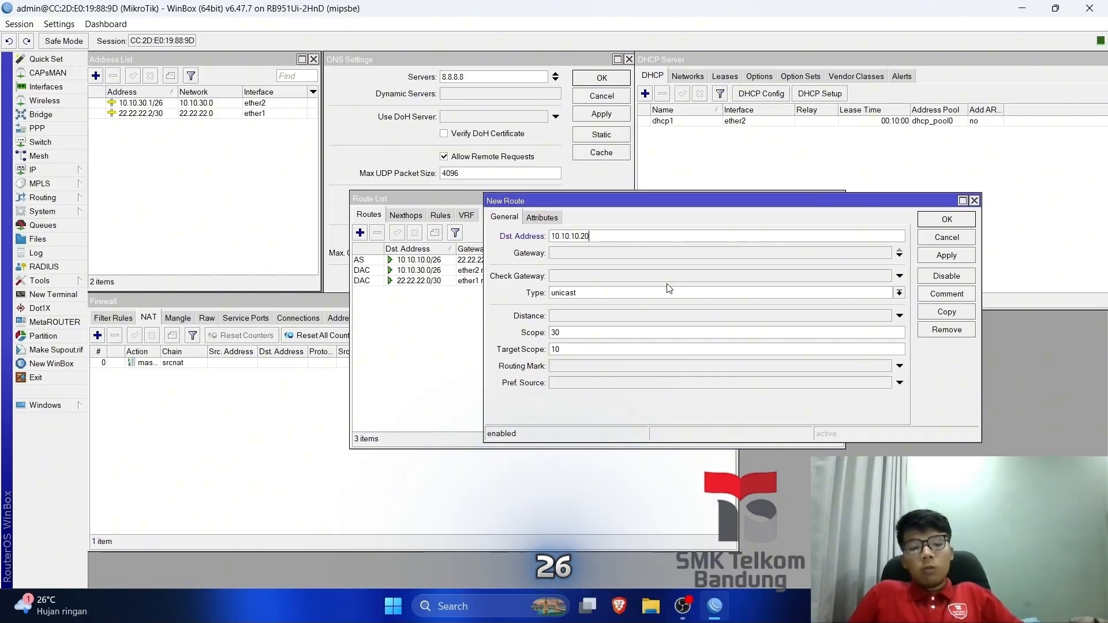
{"action": "type", "text": "20."}
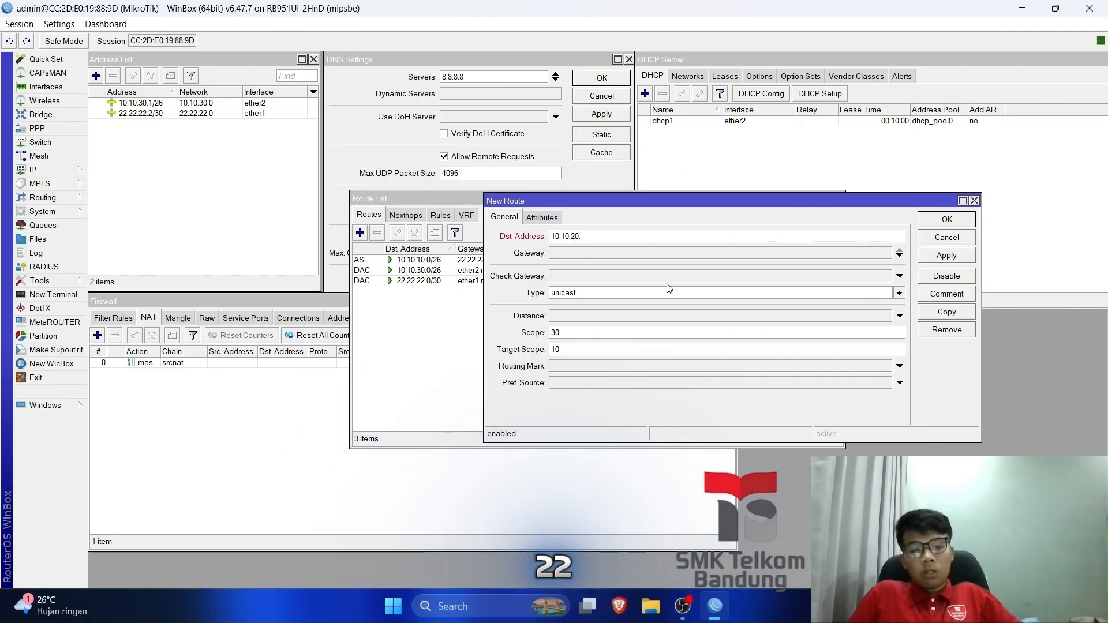
{"action": "type", "text": "10/26"}
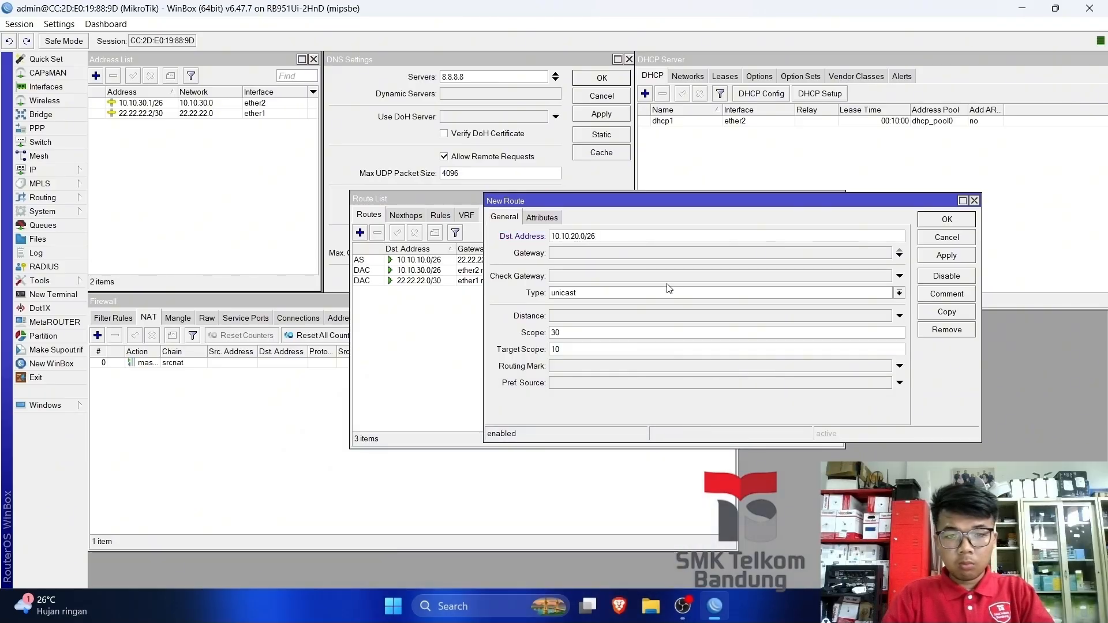
{"action": "left_click", "coordinate": [621, 254]}
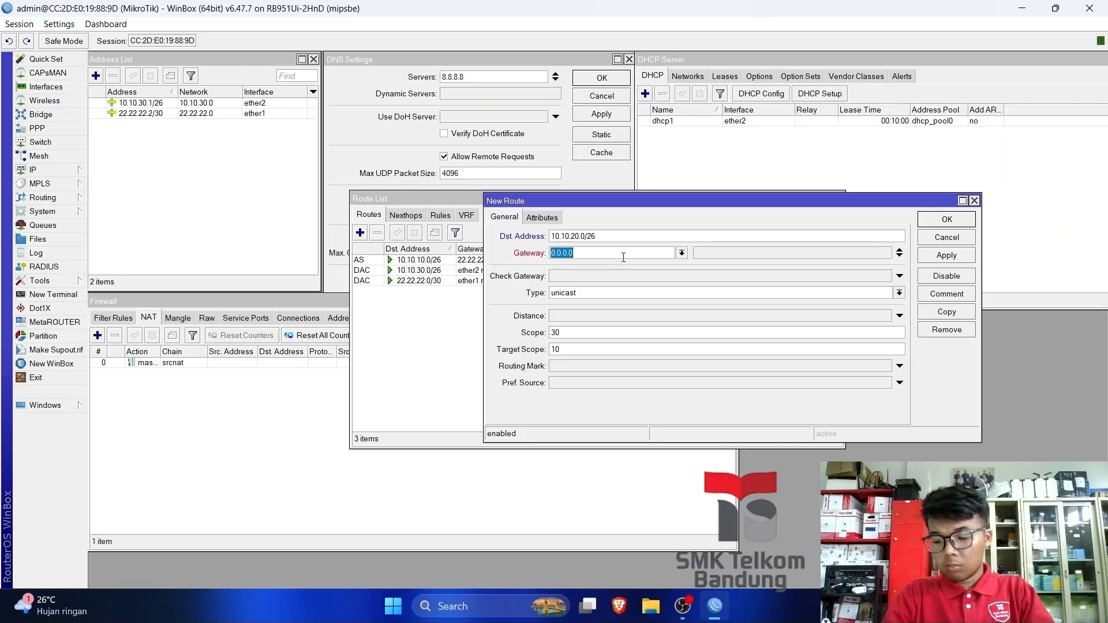
{"action": "type", "text": "22.22"}
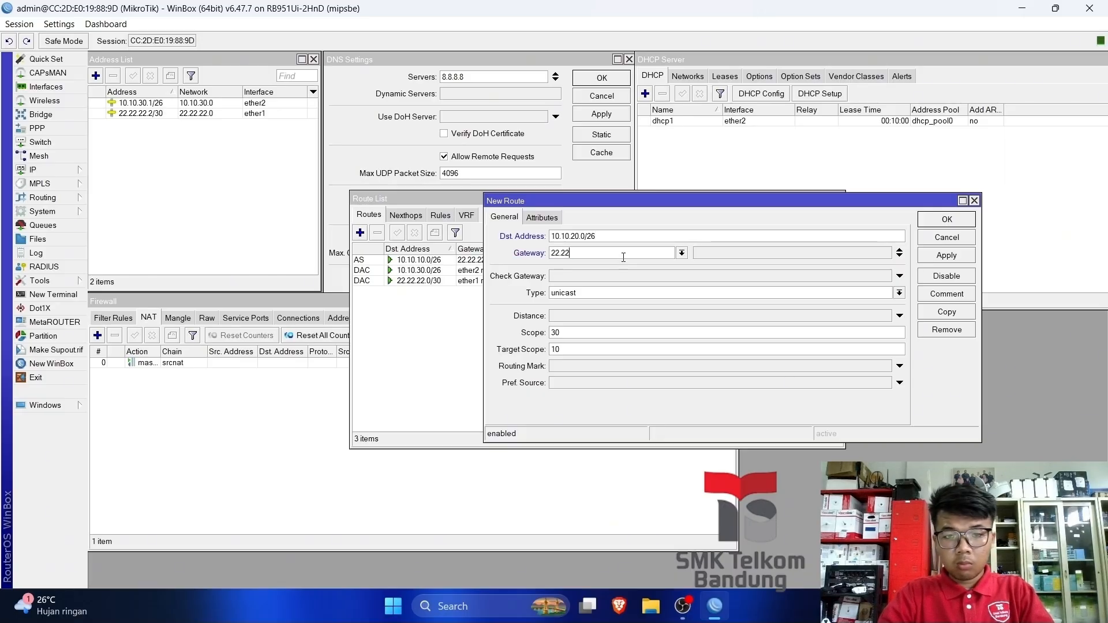
{"action": "type", "text": ".22.1"}
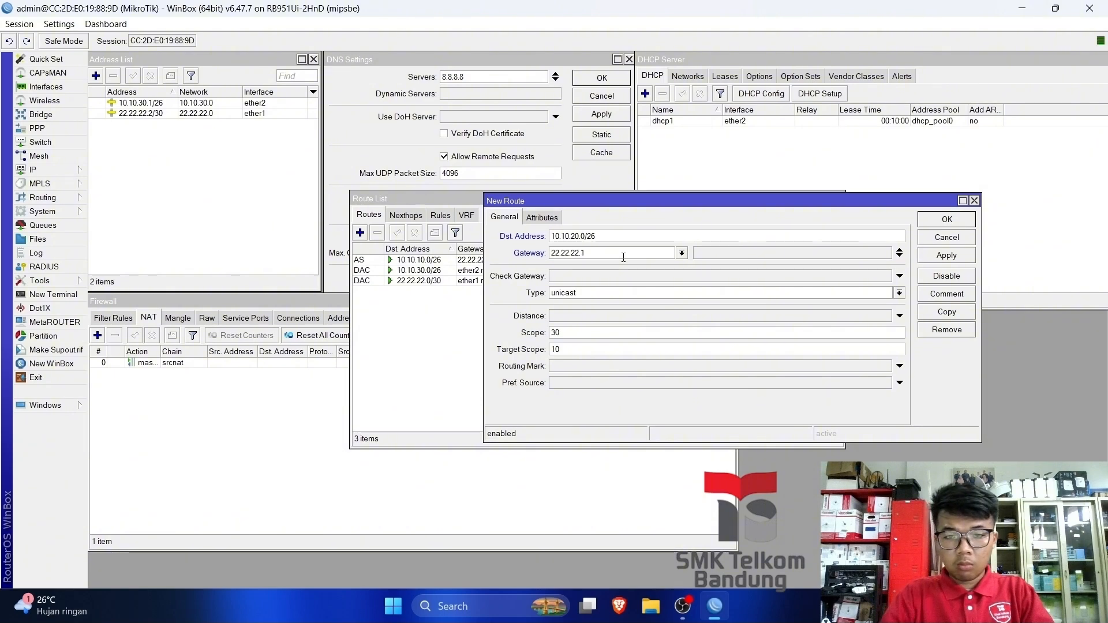
{"action": "left_click", "coordinate": [957, 255]}
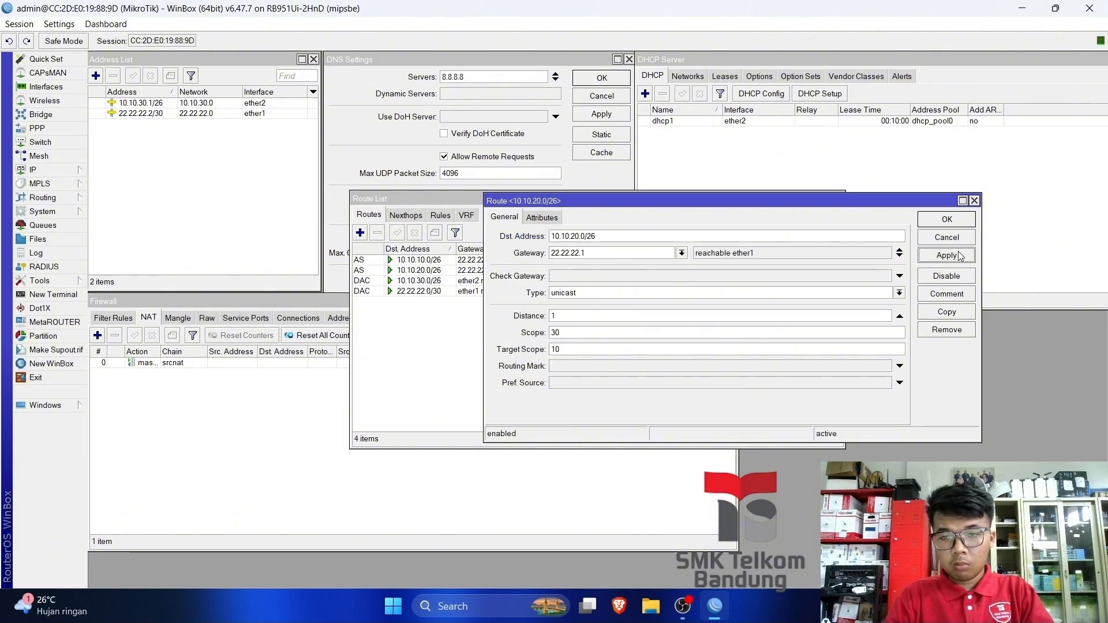
{"action": "left_click", "coordinate": [945, 220]}
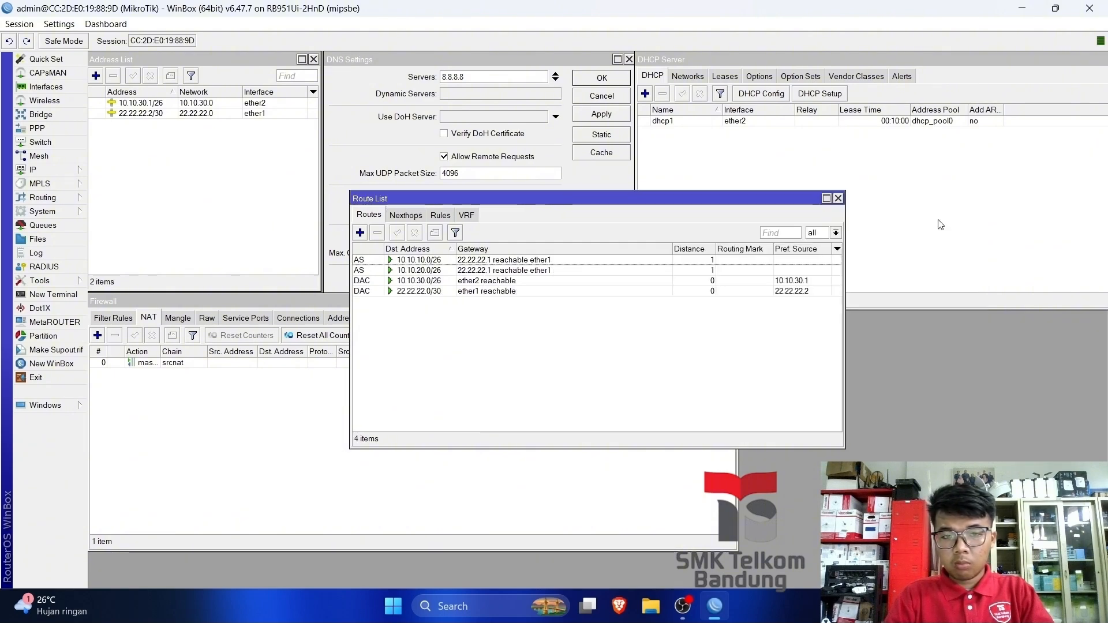
Add a default route for 0.0.0.0/0 through gateway 22.22.22.1, and place the route list below the DHCP server window.
{"action": "left_click", "coordinate": [360, 233]}
{"action": "double_click", "coordinate": [590, 254]}
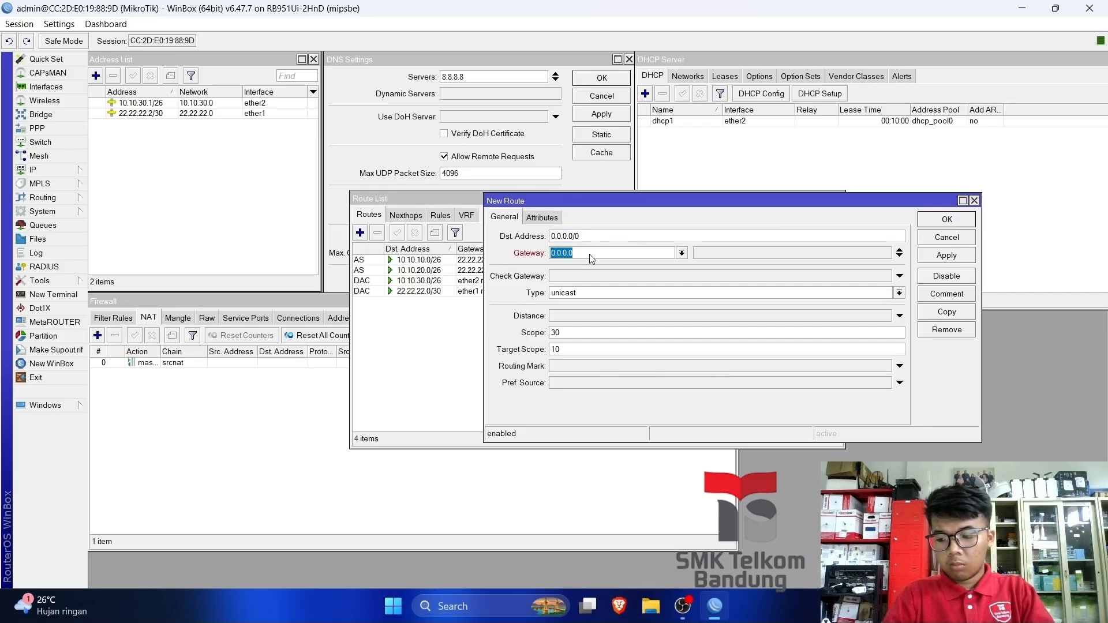
{"action": "type", "text": "2"}
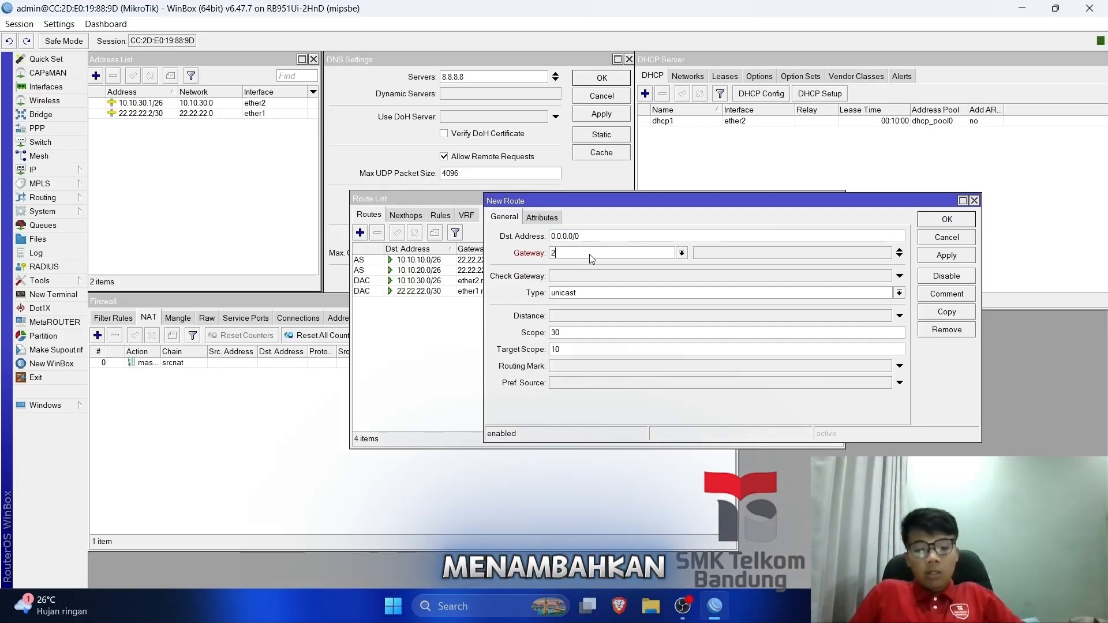
{"action": "type", "text": "2.22.22.1"}
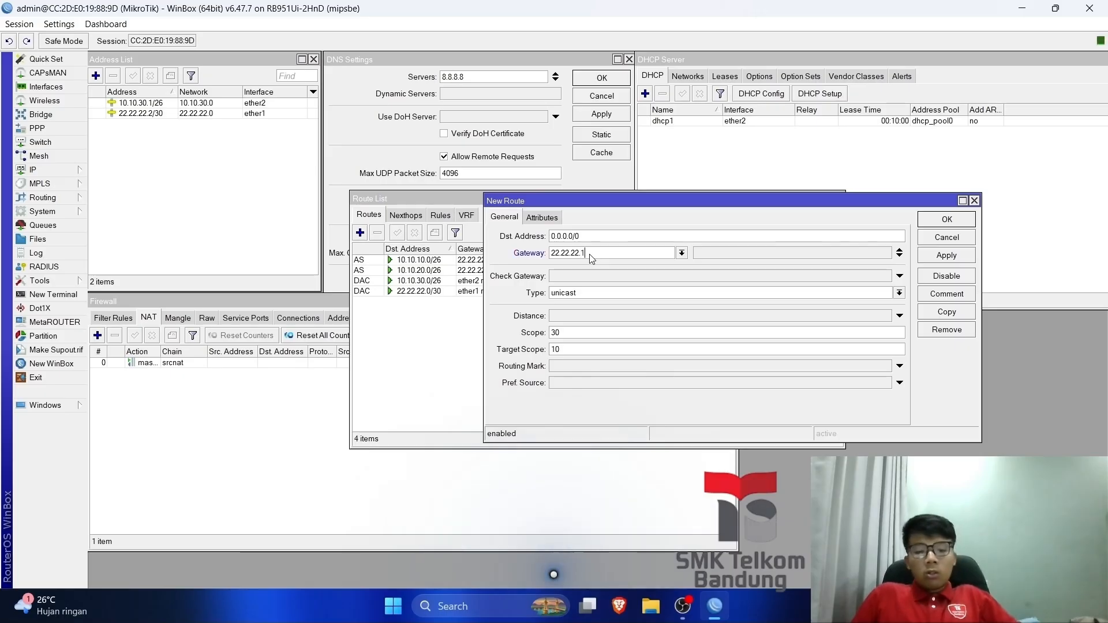
{"action": "left_click", "coordinate": [955, 258]}
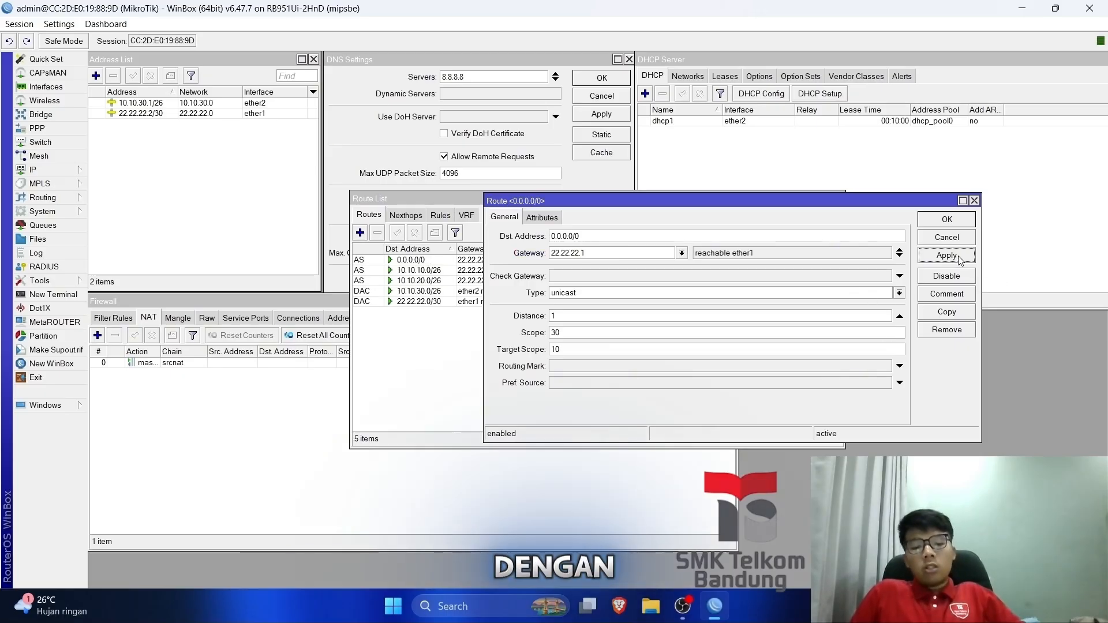
{"action": "left_click", "coordinate": [947, 219]}
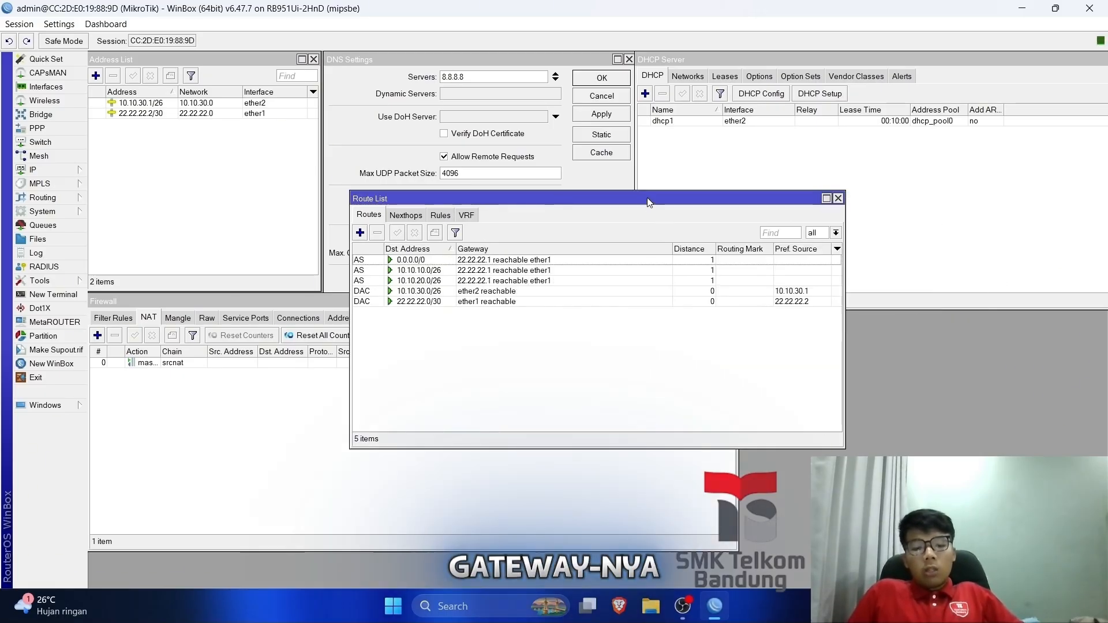
{"action": "left_click_drag", "start_coordinate": [649, 202], "coordinate": [936, 314]}
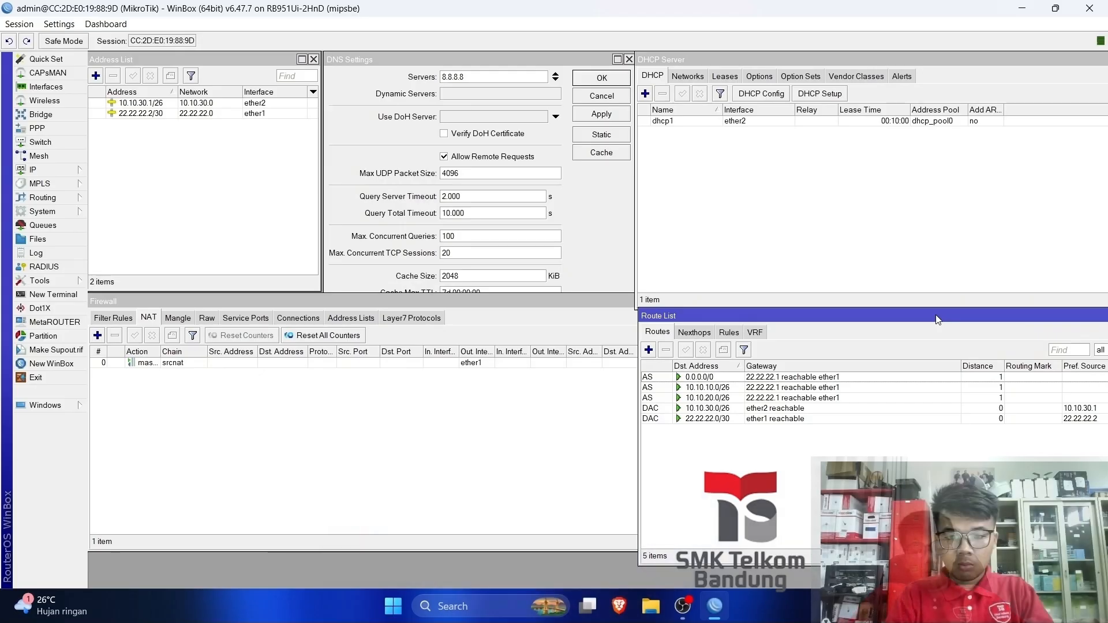
Open a new terminal on the third router, ping 10.10.10.1, and stop the ping after a few replies.
{"action": "left_click", "coordinate": [49, 170]}
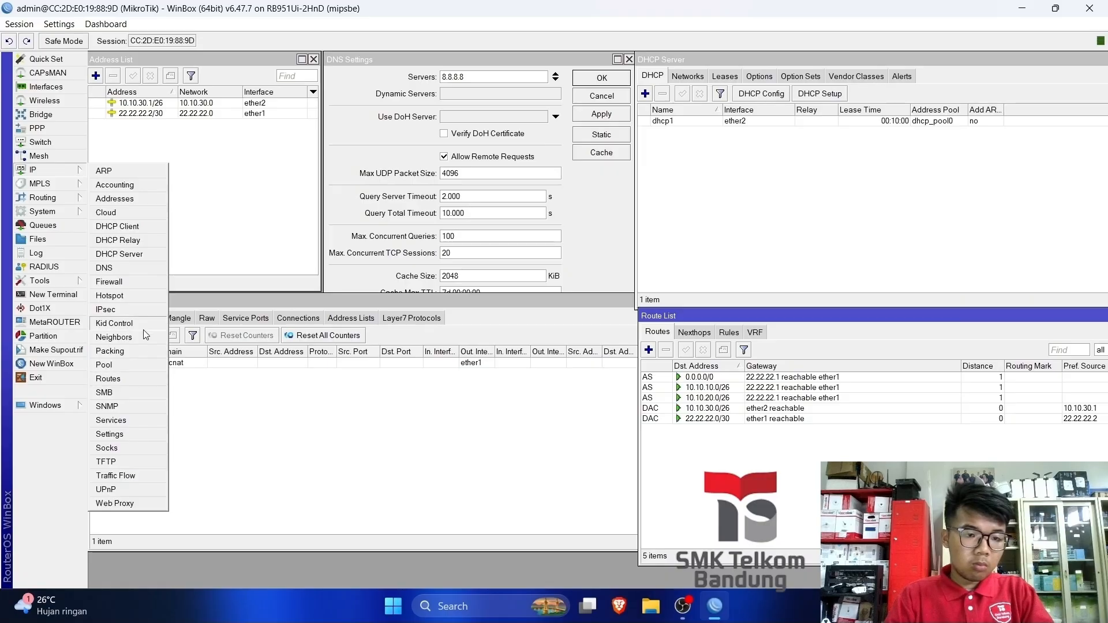
{"action": "left_click", "coordinate": [53, 295]}
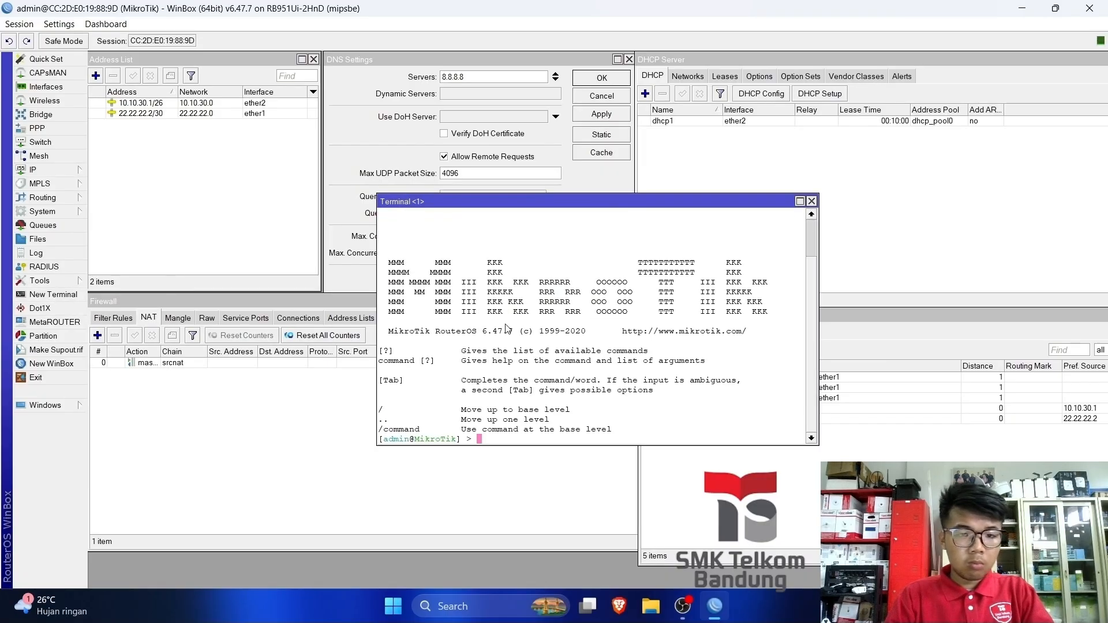
{"action": "type", "text": "ping "}
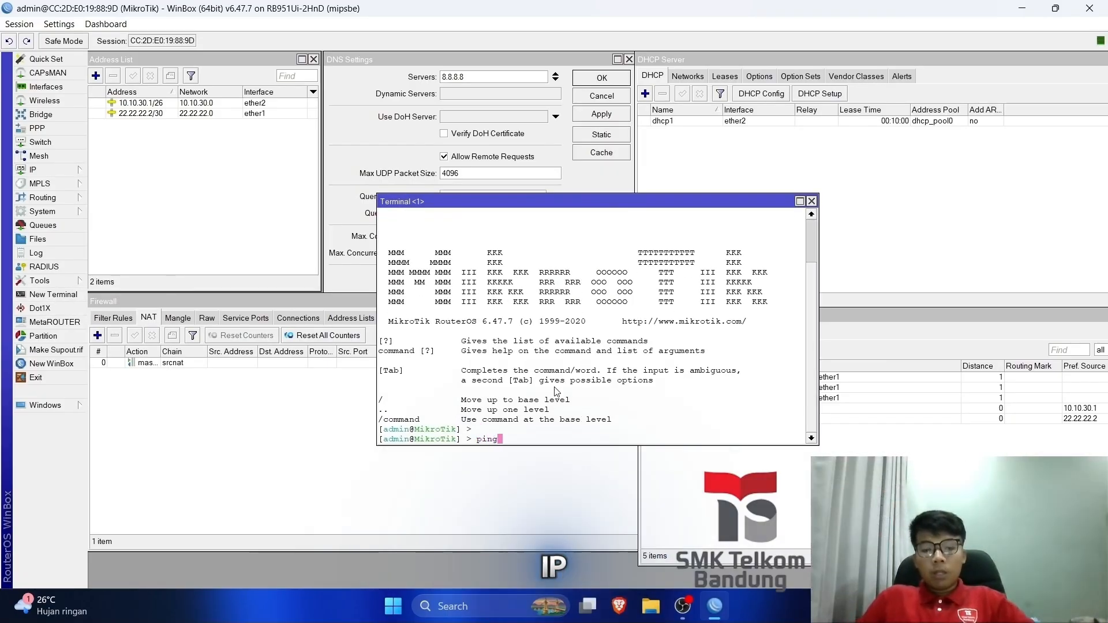
{"action": "type", "text": "20."}
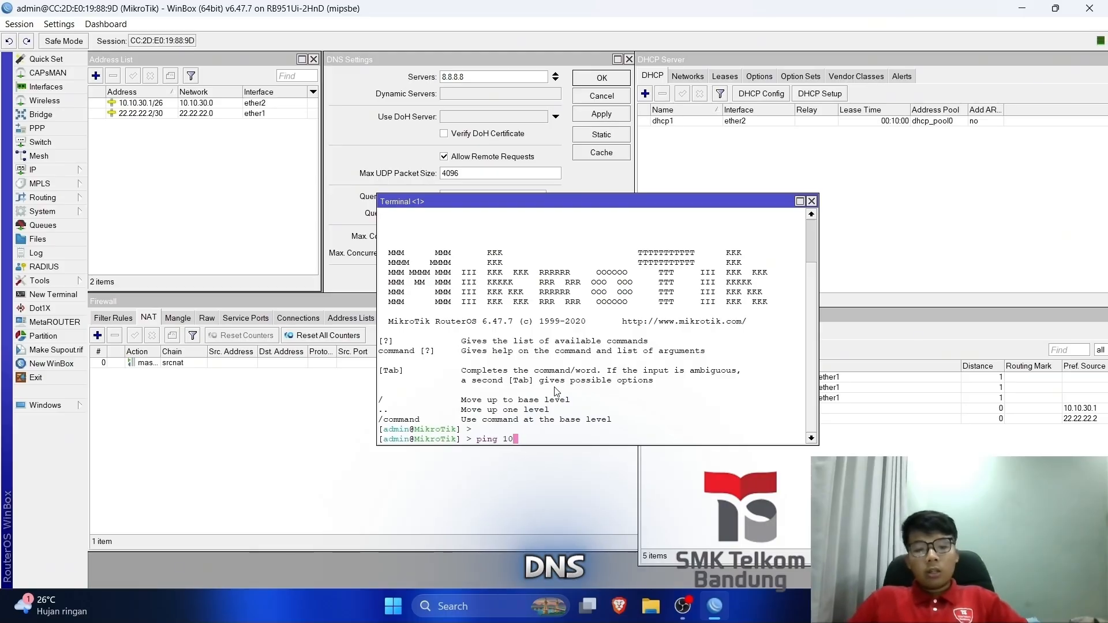
{"action": "type", "text": ".10.10.1"}
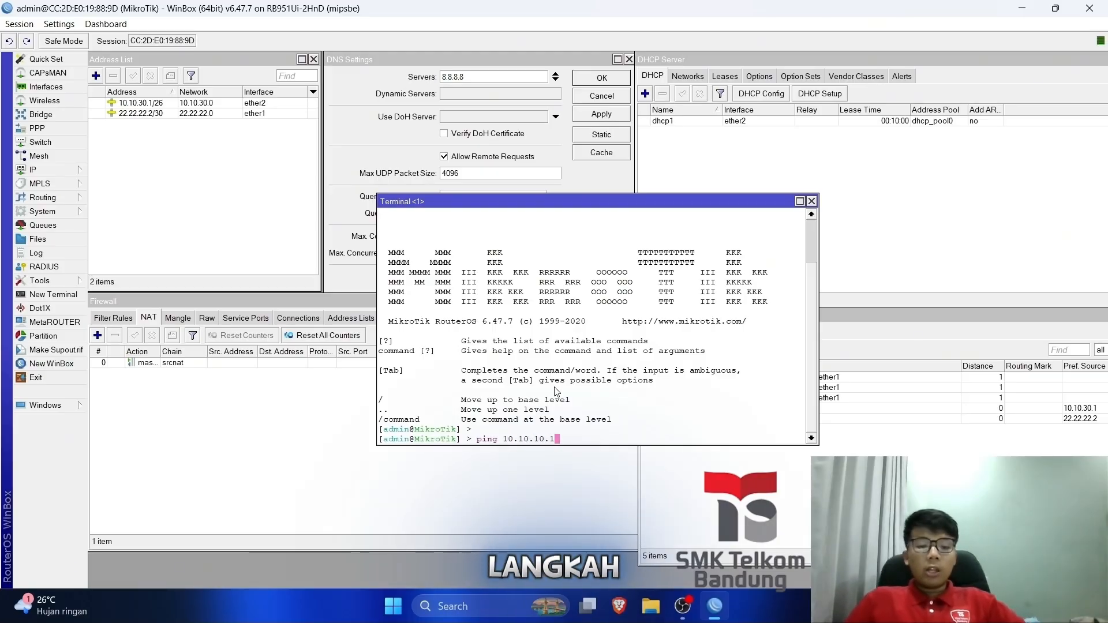
{"action": "key", "text": "Return"}
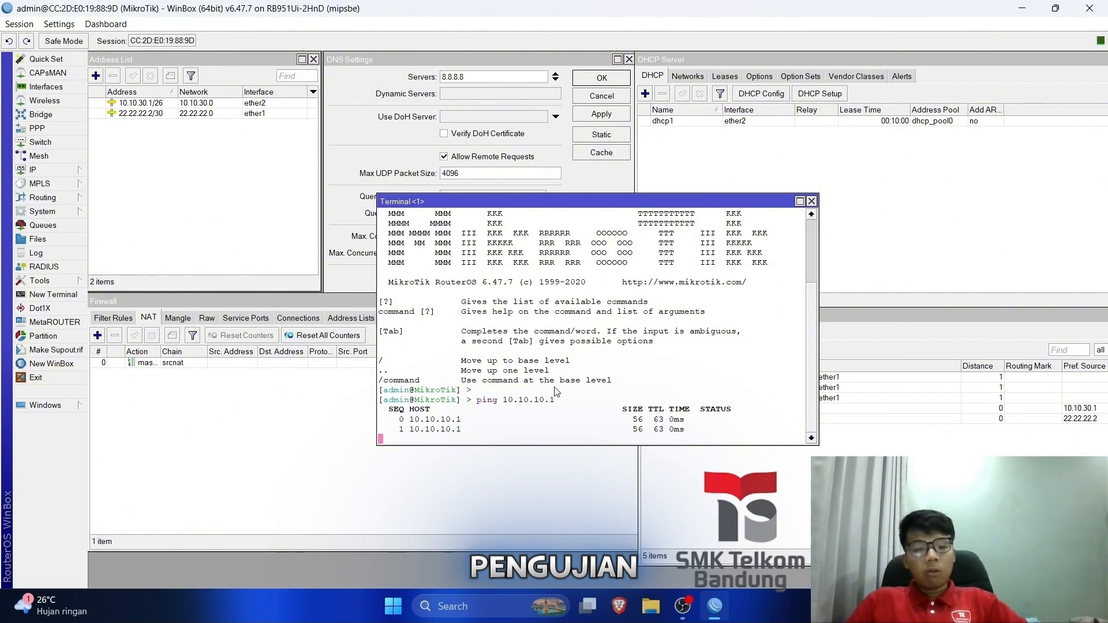
{"action": "key", "text": "ctrl+c"}
Ping 10.10.20.1 from the third router, stop the ping, and move the terminal window lower over the firewall window.
{"action": "type", "text": "p"}
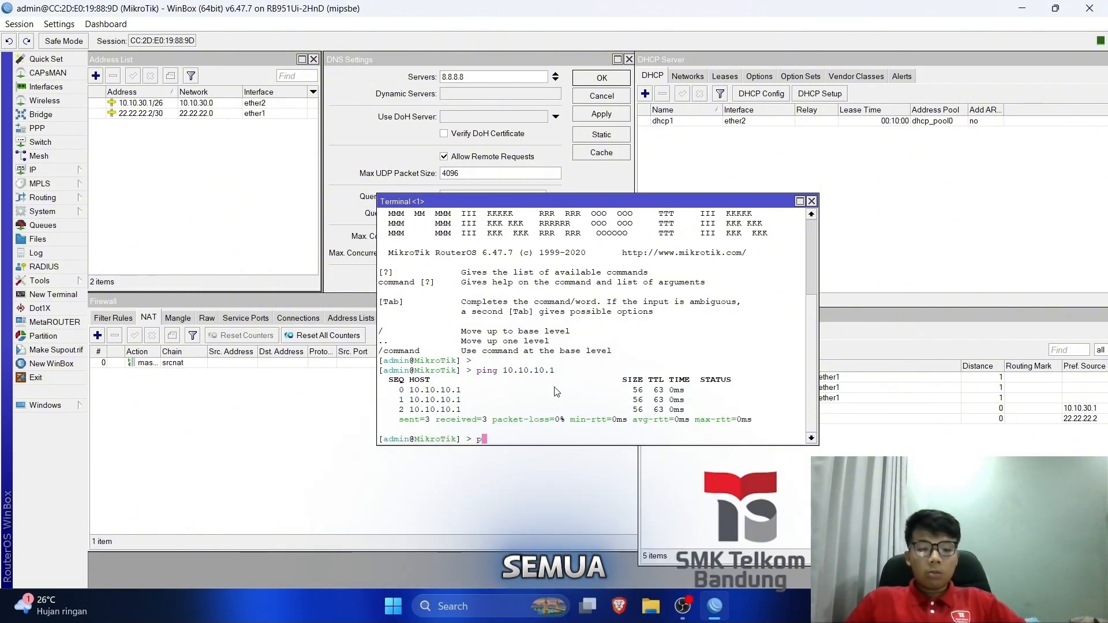
{"action": "type", "text": "ing 10.1"}
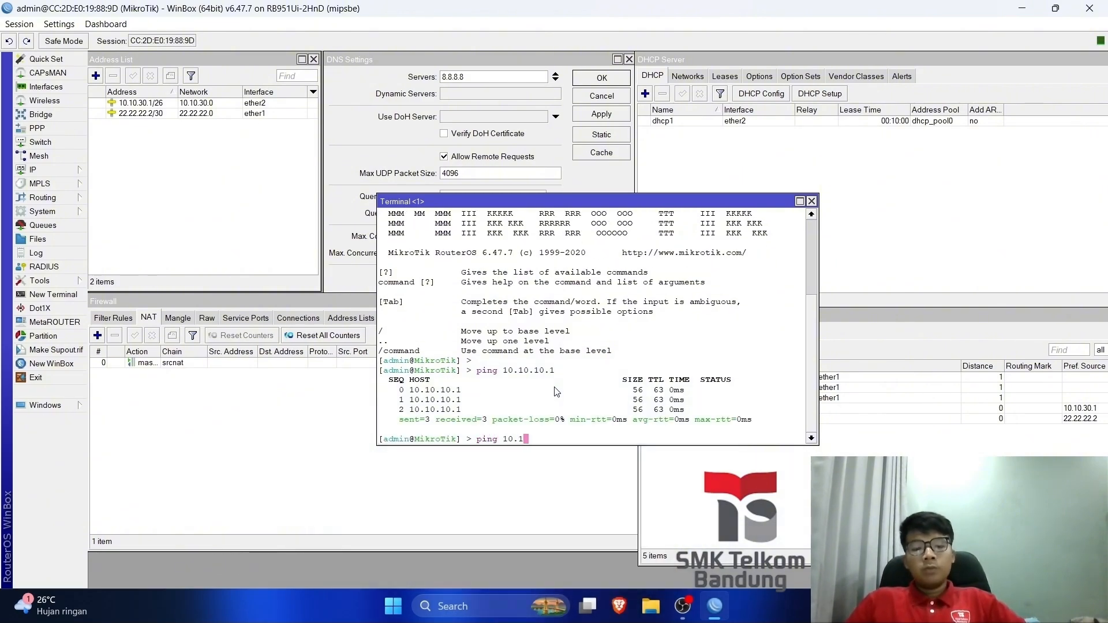
{"action": "type", "text": "0.20.1"}
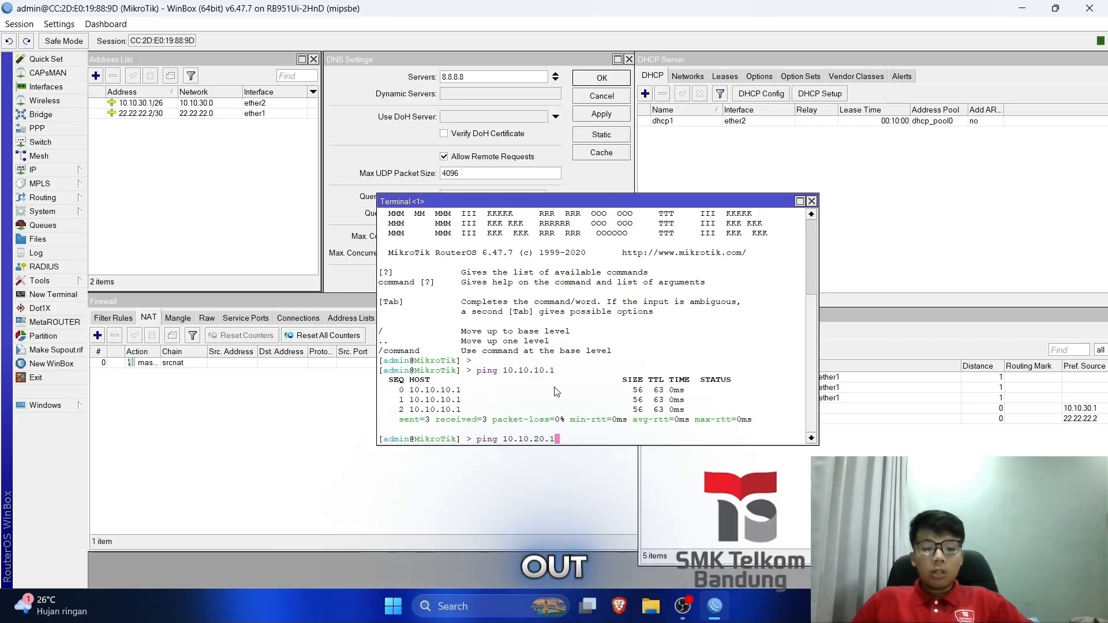
{"action": "key", "text": "Return"}
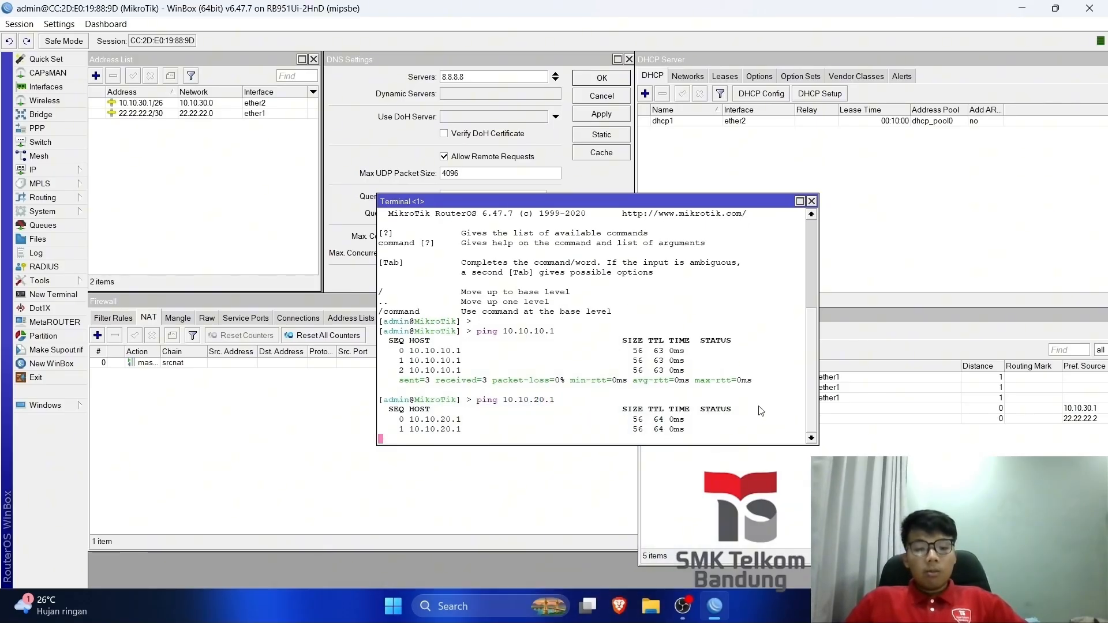
{"action": "key", "text": "ctrl+c"}
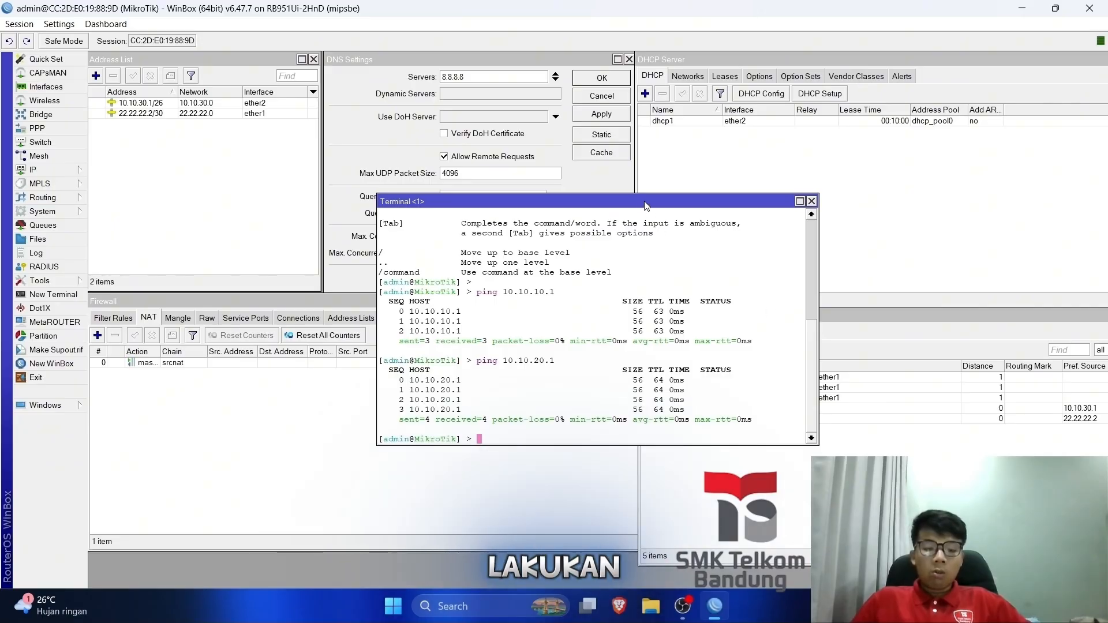
{"action": "left_click_drag", "start_coordinate": [646, 206], "coordinate": [508, 310]}
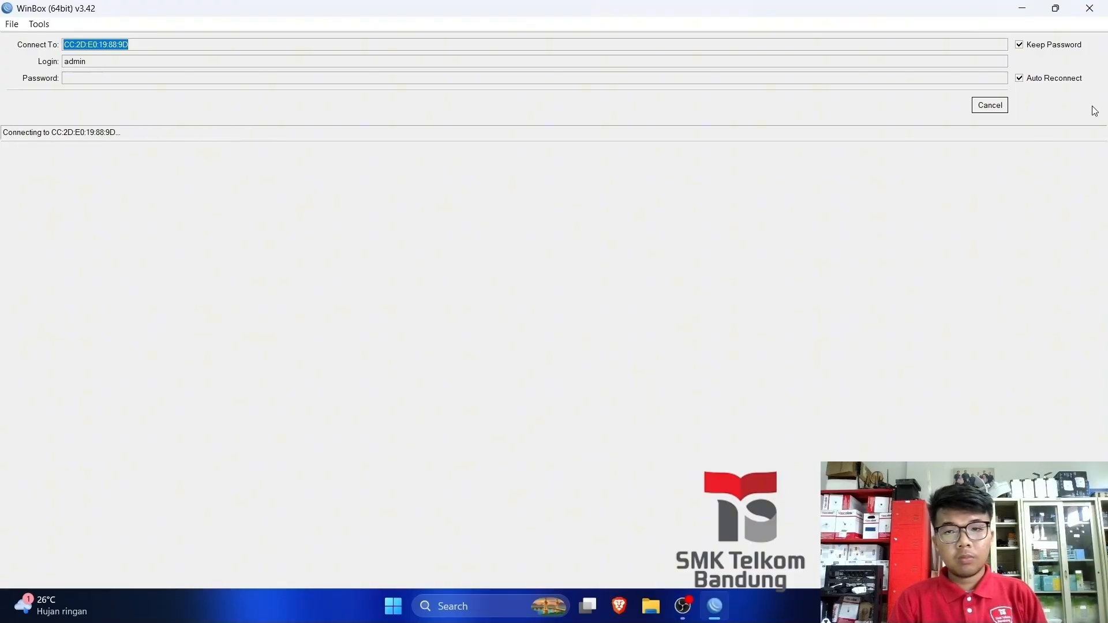
Cancel the reconnection, refresh the neighbor list, connect to the router at 10.10.20.1 as admin, and dismiss the password change request.
{"action": "left_click", "coordinate": [992, 111]}
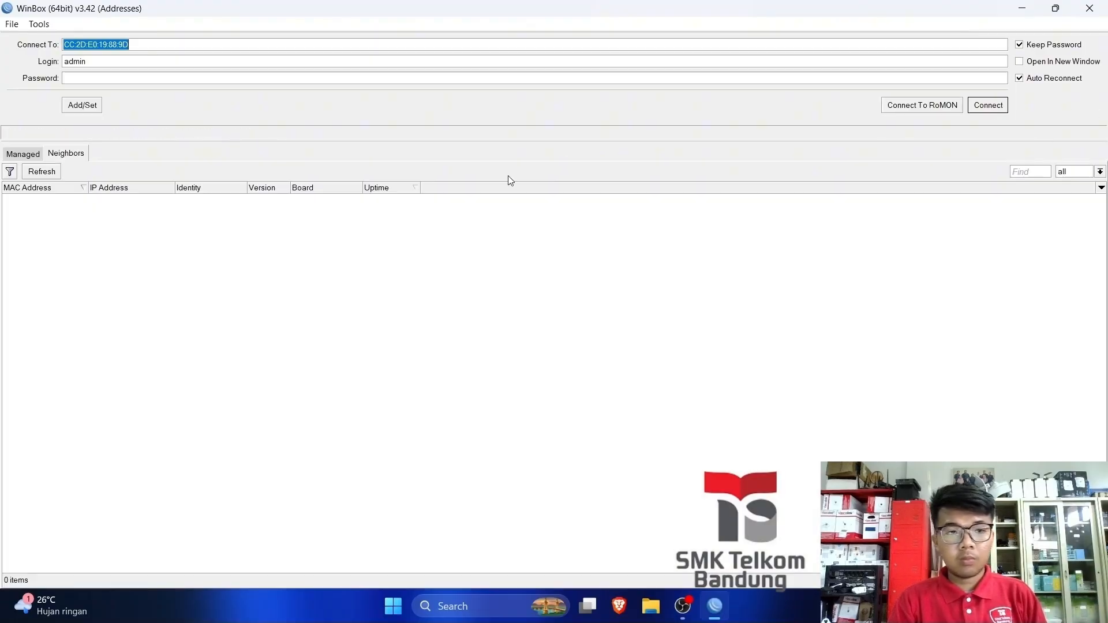
{"action": "left_click", "coordinate": [41, 176]}
{"action": "left_click", "coordinate": [63, 199]}
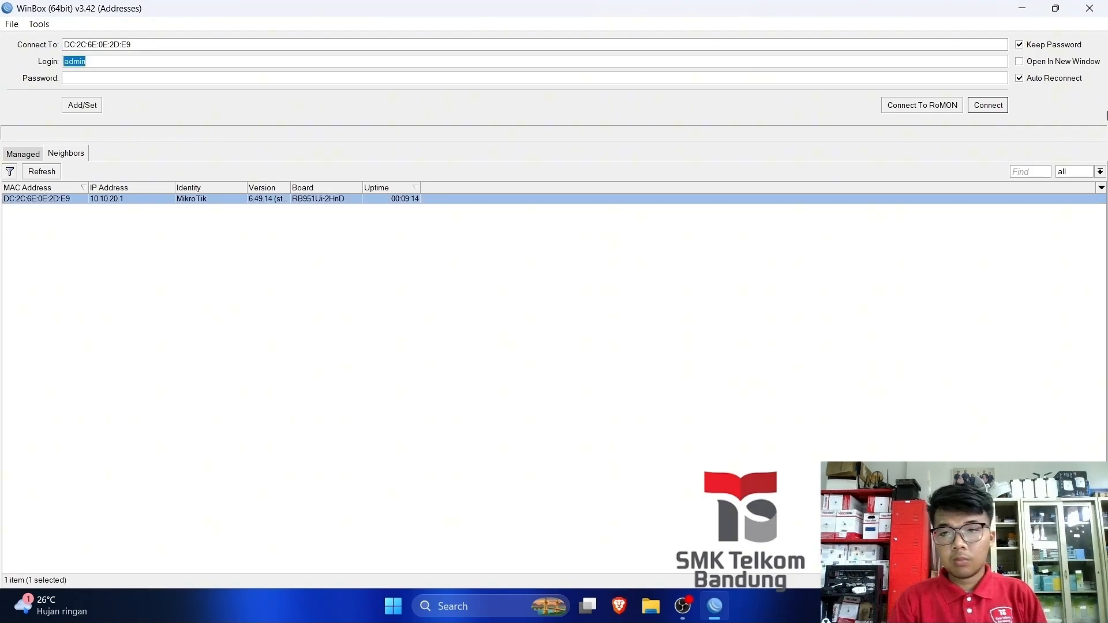
{"action": "left_click", "coordinate": [999, 105]}
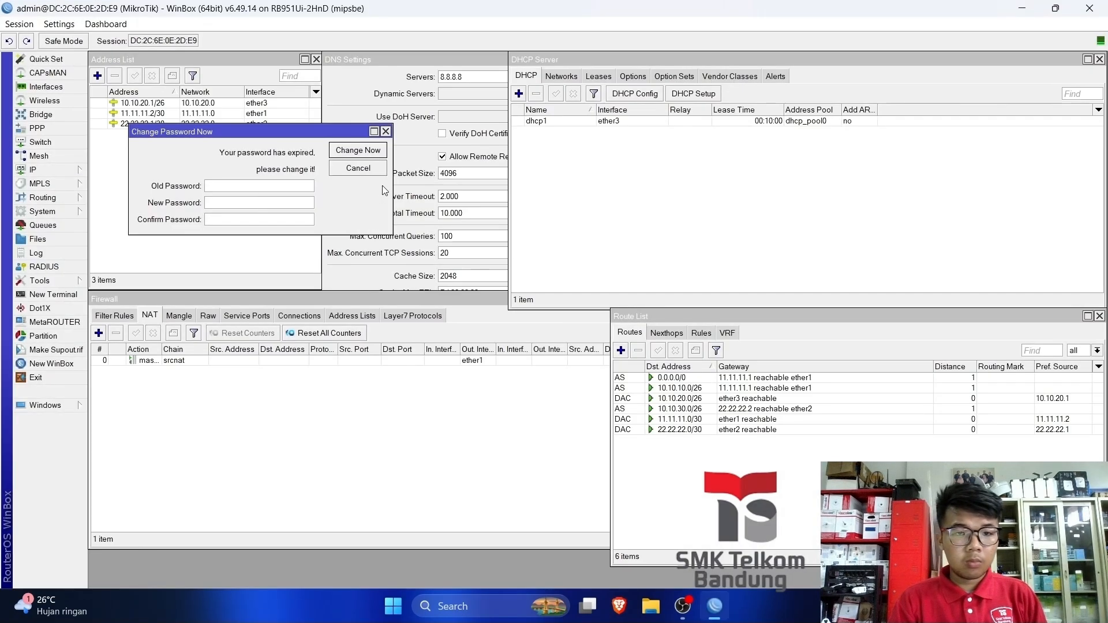
{"action": "left_click", "coordinate": [386, 131]}
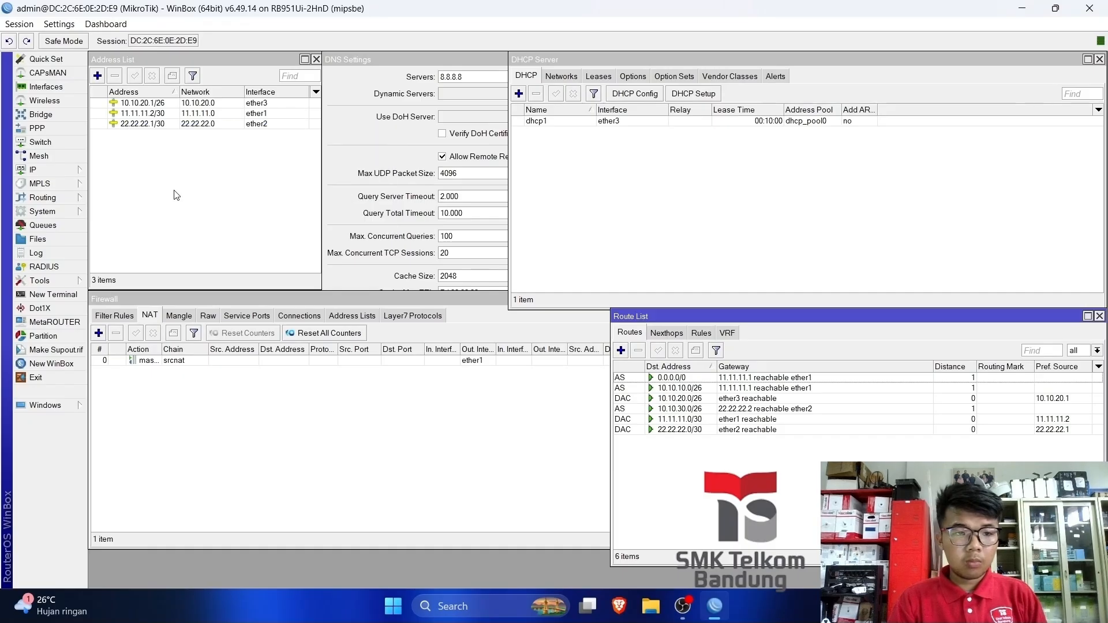
{"action": "left_click", "coordinate": [51, 174]}
{"action": "left_click", "coordinate": [49, 295]}
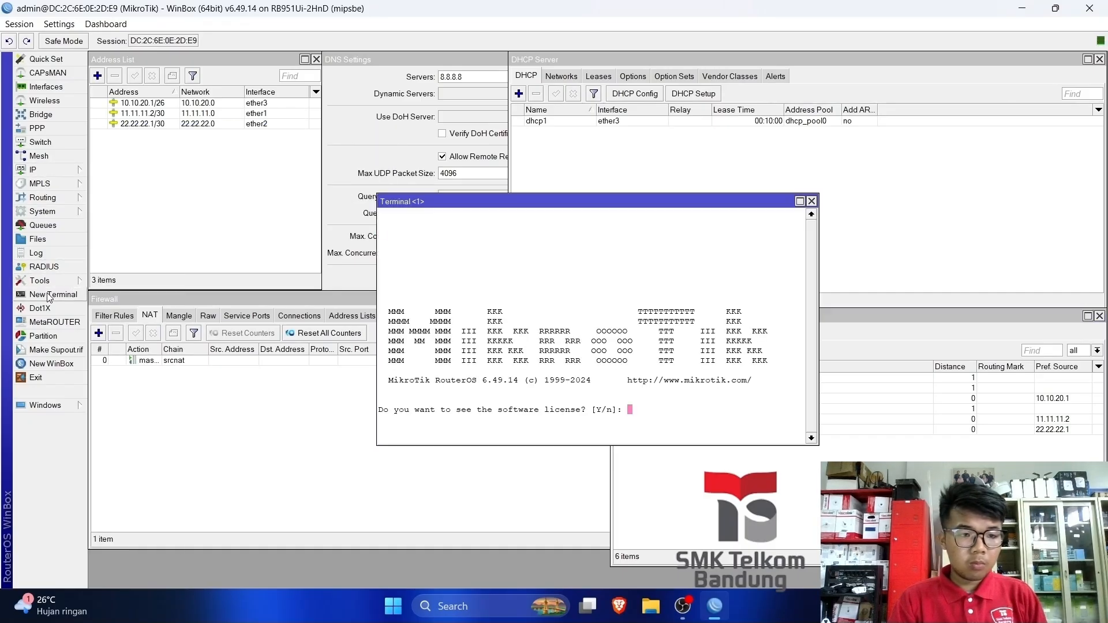
{"action": "key", "text": "Return"}
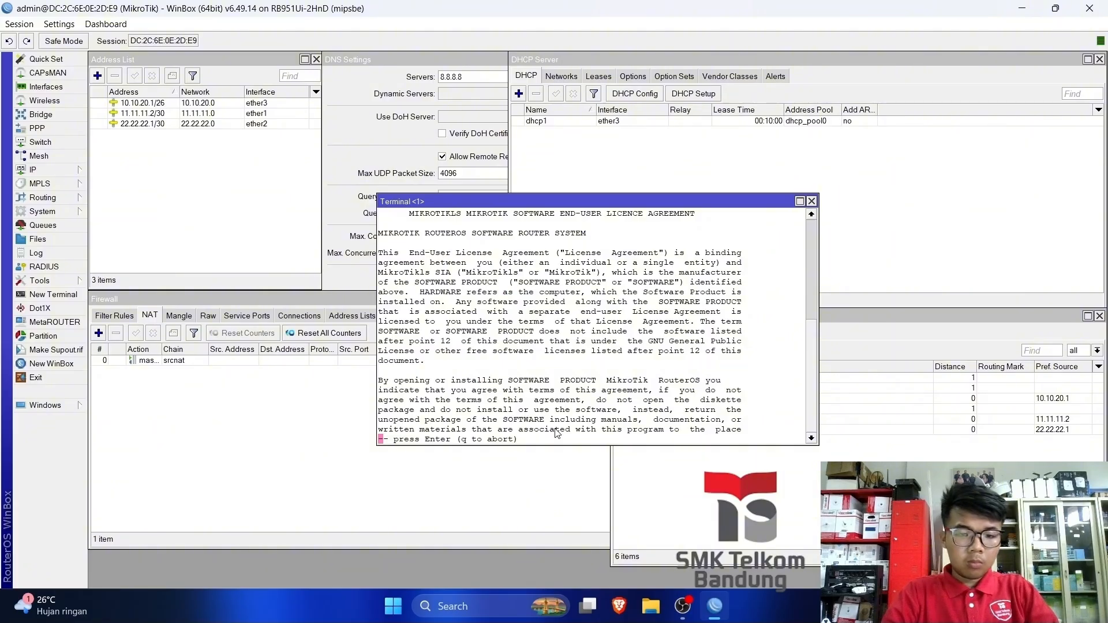
{"action": "key", "text": "Return"}
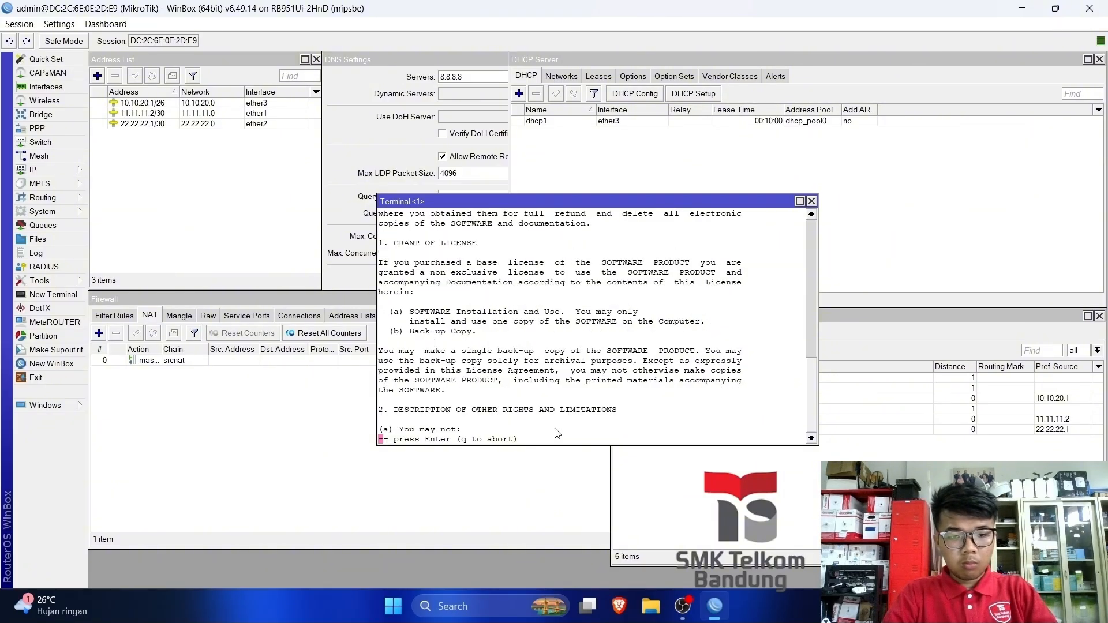
{"action": "key", "text": "Return"}
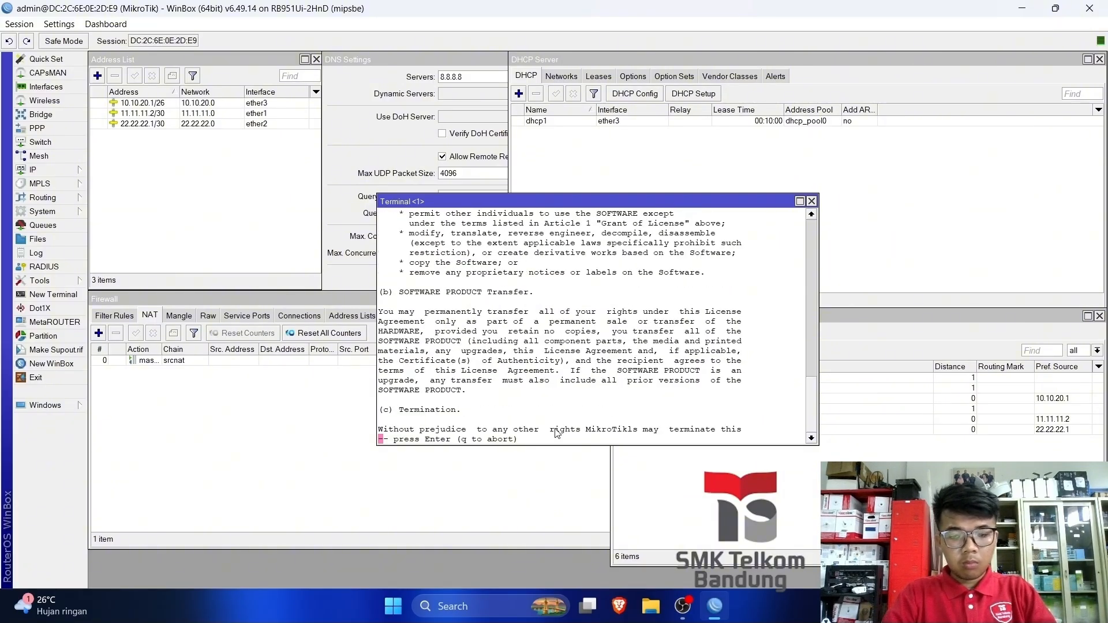
{"action": "key", "text": "Return"}
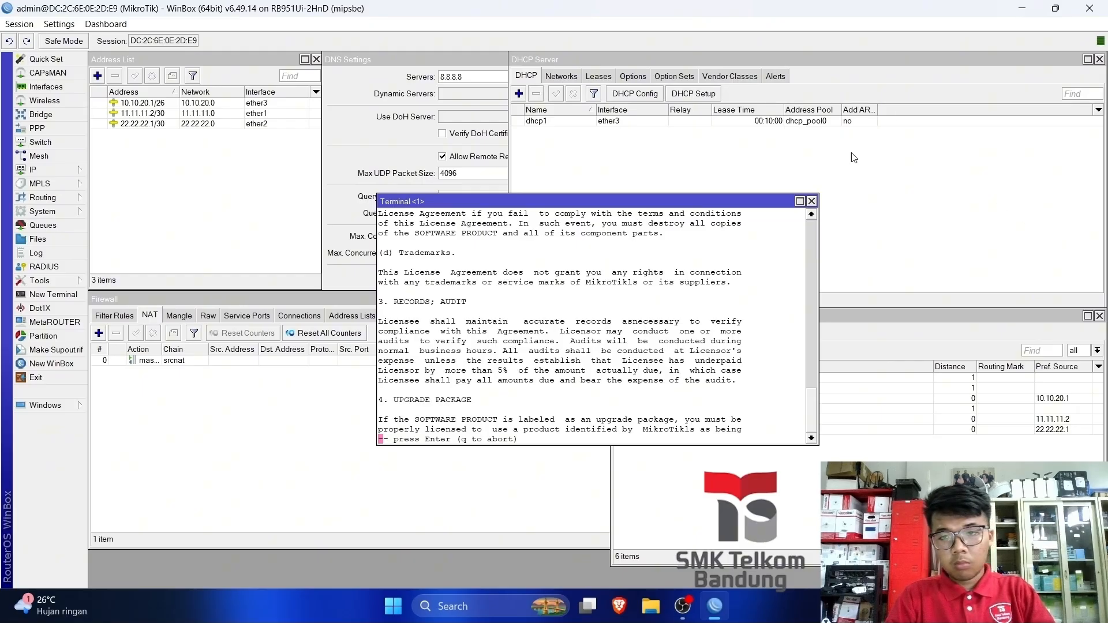
{"action": "left_click", "coordinate": [810, 201]}
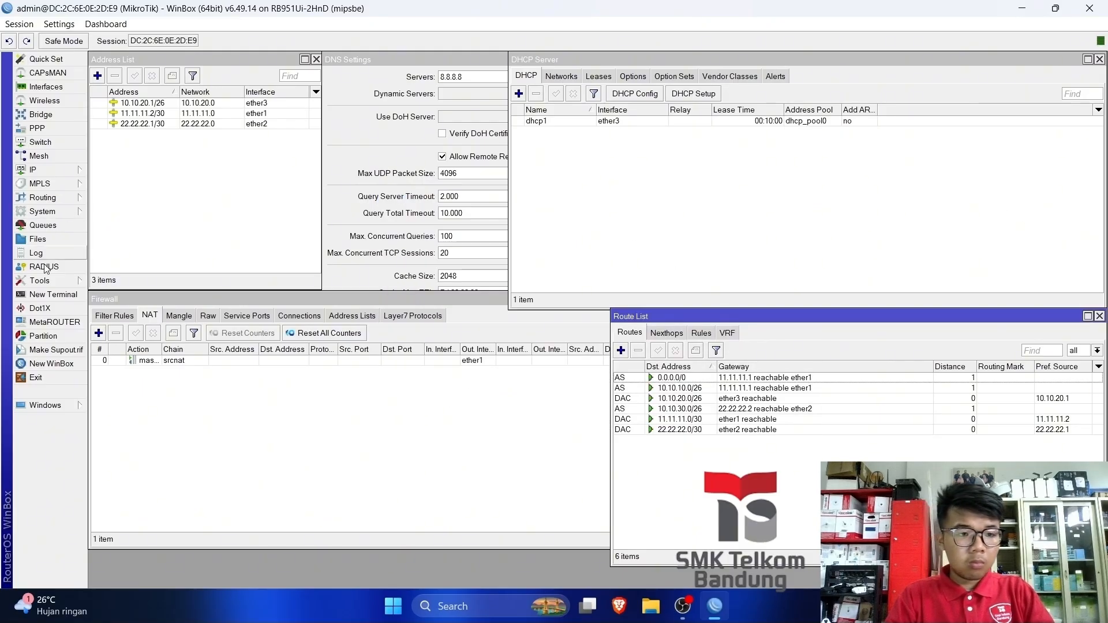
Open a new terminal, declining the software license display and leaving the new password blank.
{"action": "left_click", "coordinate": [53, 294]}
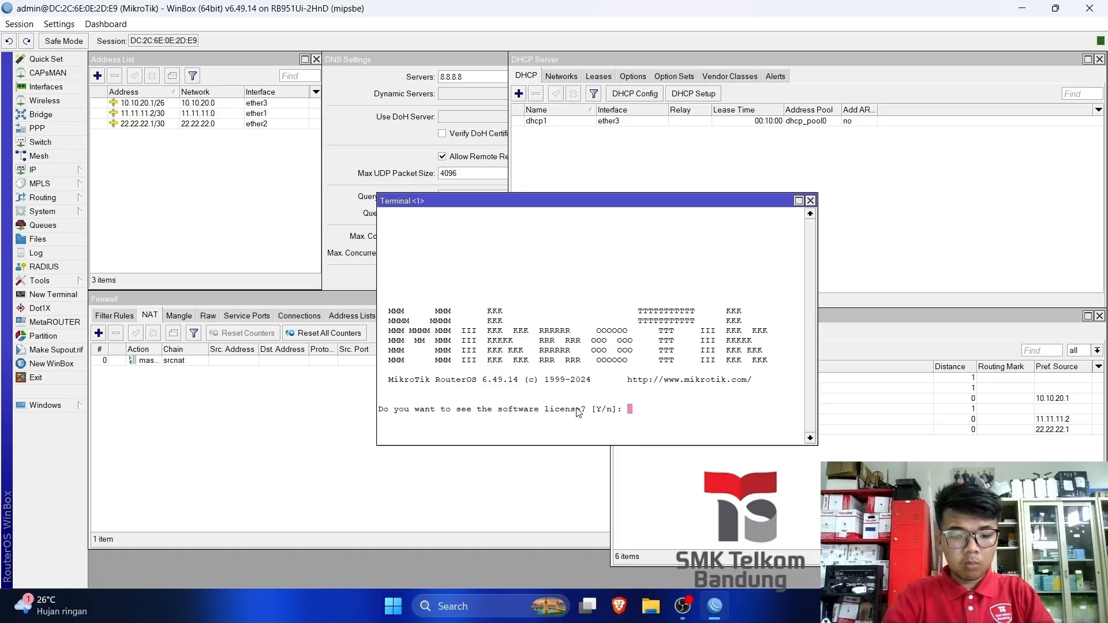
{"action": "type", "text": "n"}
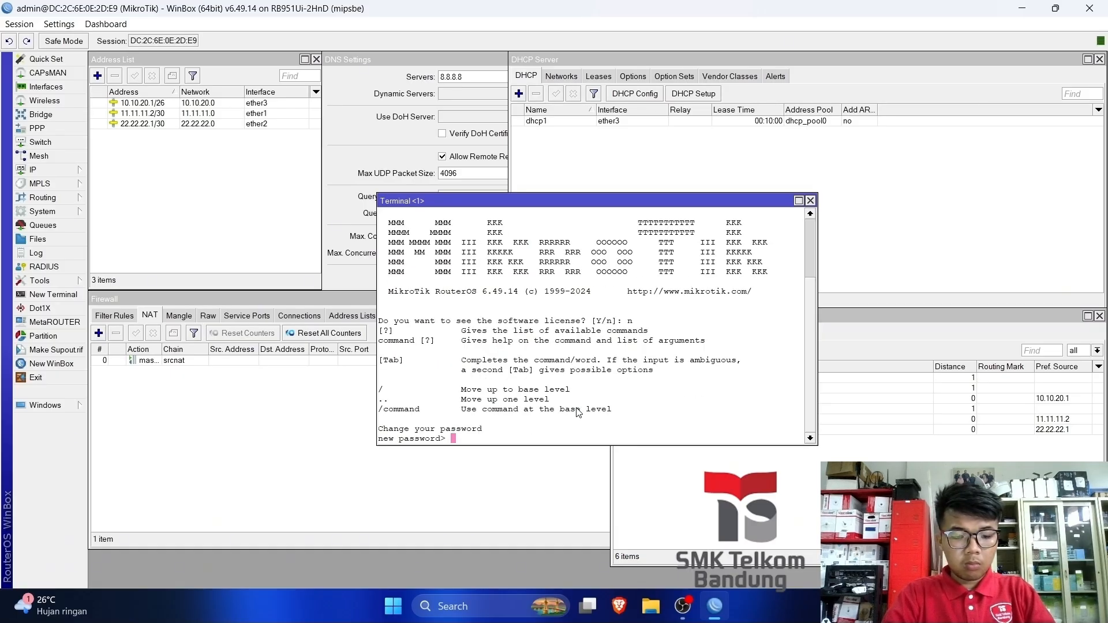
{"action": "key", "text": "Return"}
Ping 10.10.10.1 from the second router and stop the ping after a few replies.
{"action": "type", "text": "ping"}
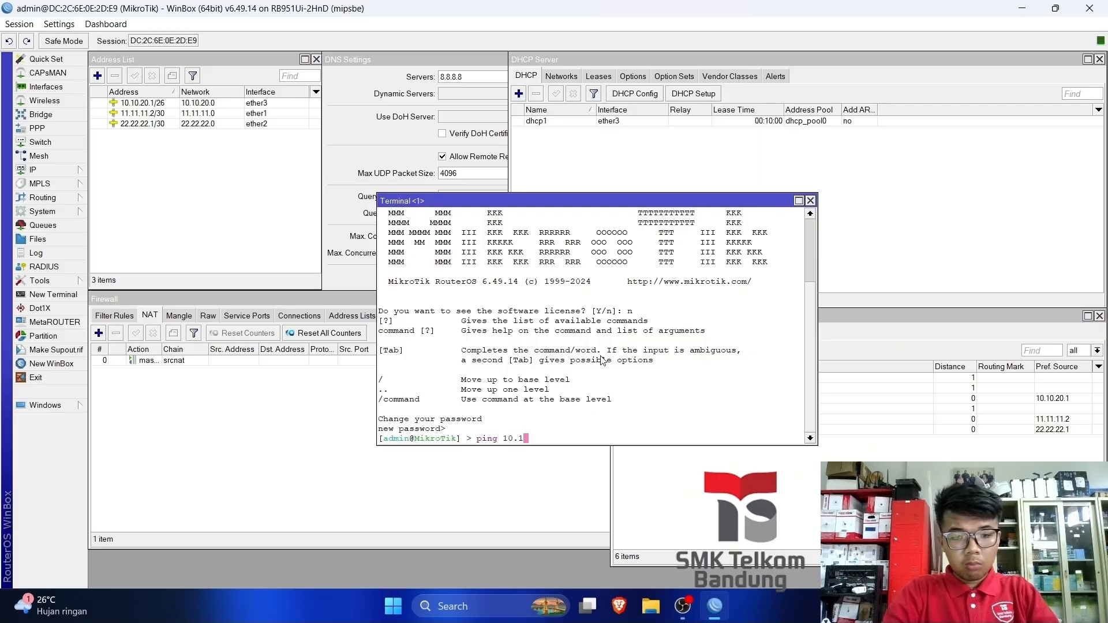
{"action": "type", "text": " 10.10.10.1"}
{"action": "key", "text": "Return"}
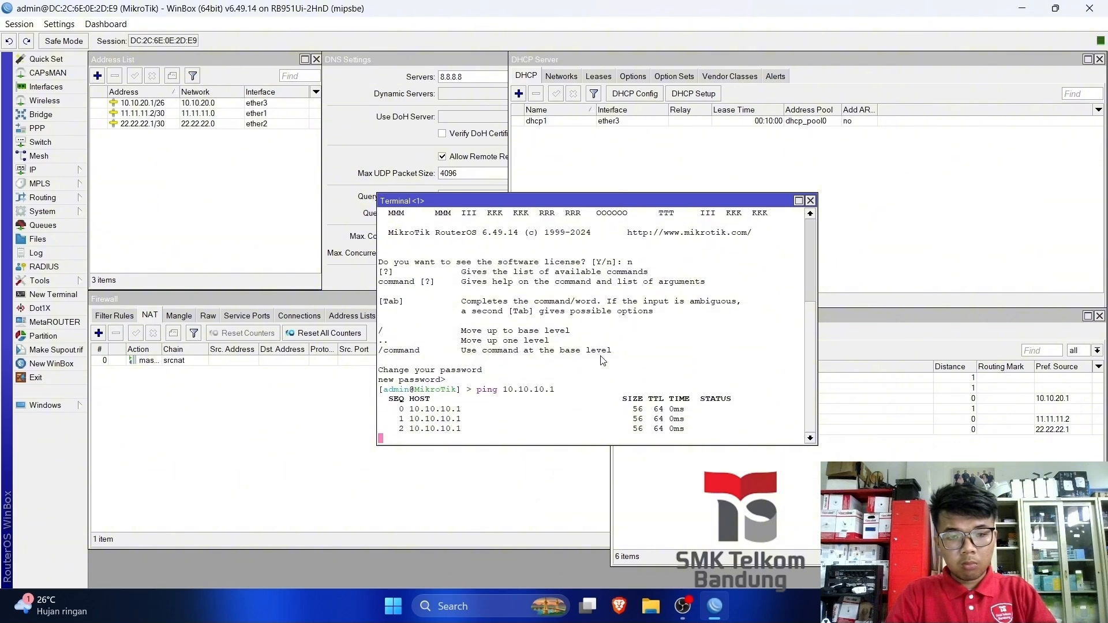
{"action": "key", "text": "ctrl+c"}
Ping 10.10.30.1 from the second router, stop the ping, and move the terminal window lower over the firewall window.
{"action": "type", "text": "pin"}
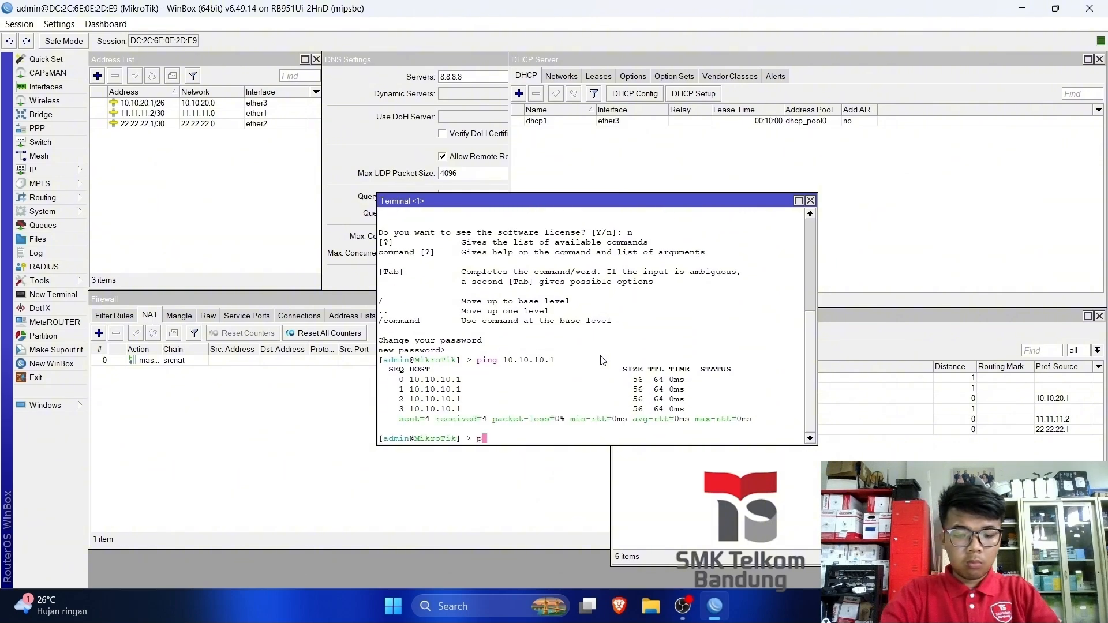
{"action": "type", "text": "g 10.10"}
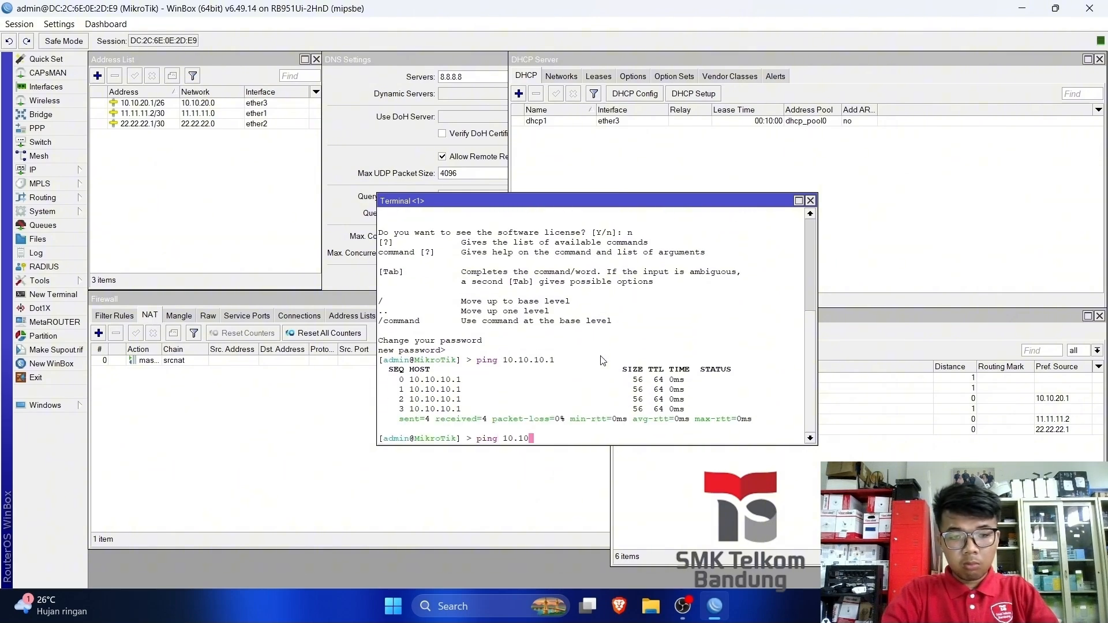
{"action": "type", "text": ".30.1"}
{"action": "key", "text": "Return"}
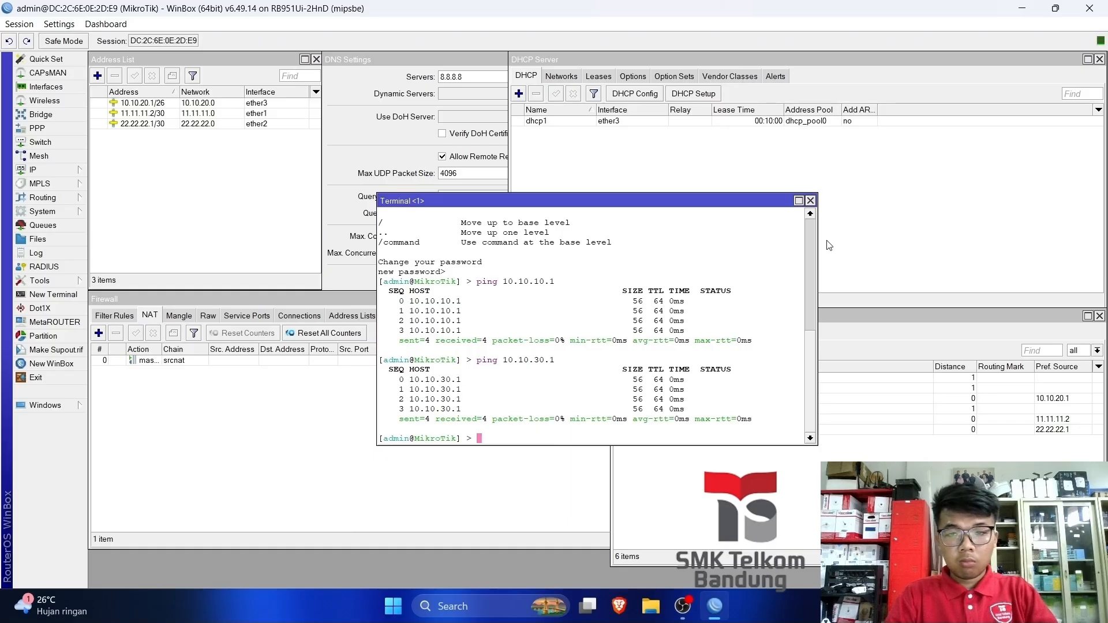
{"action": "left_click_drag", "start_coordinate": [691, 202], "coordinate": [593, 340]}
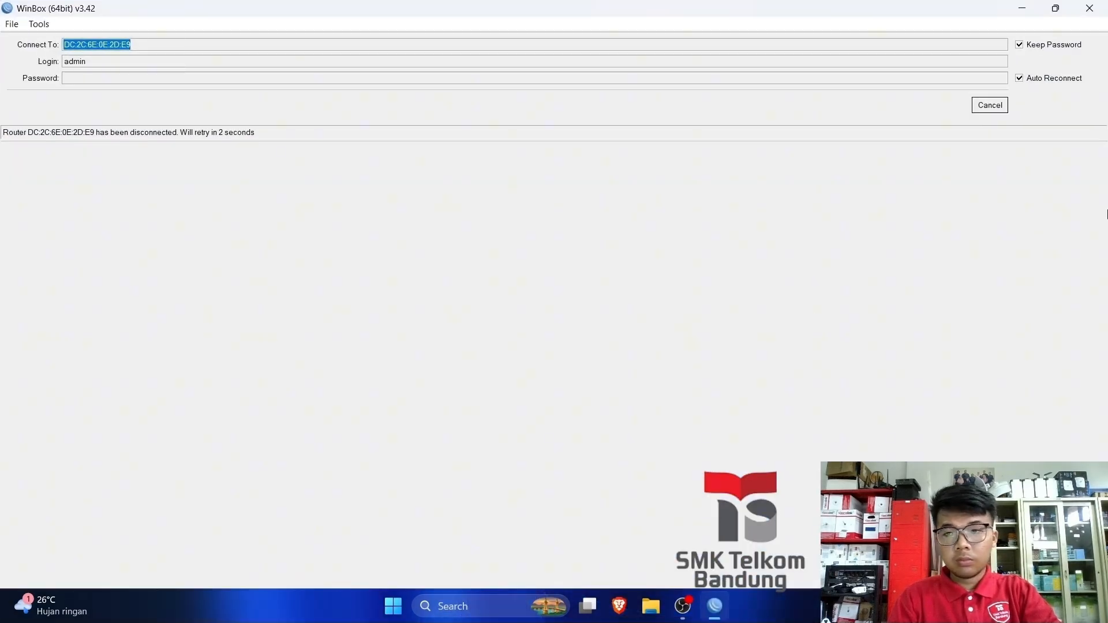
Cancel the reconnection, refresh the neighbor list, connect to the router at 10.10.10.1 as admin, and dismiss the password change request.
{"action": "left_click", "coordinate": [981, 108]}
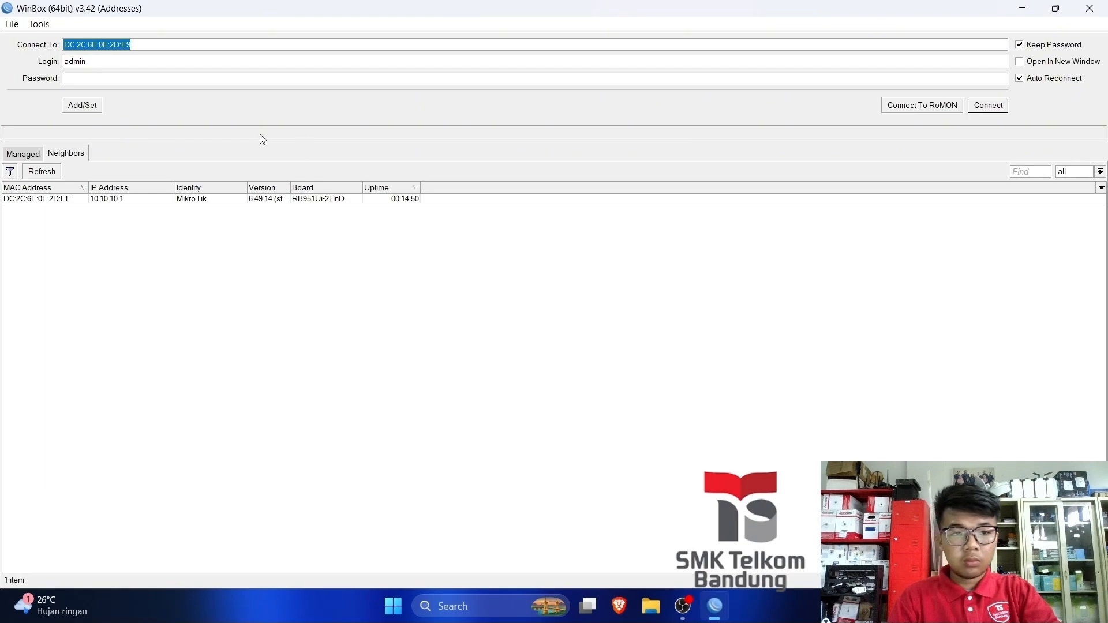
{"action": "left_click", "coordinate": [51, 172]}
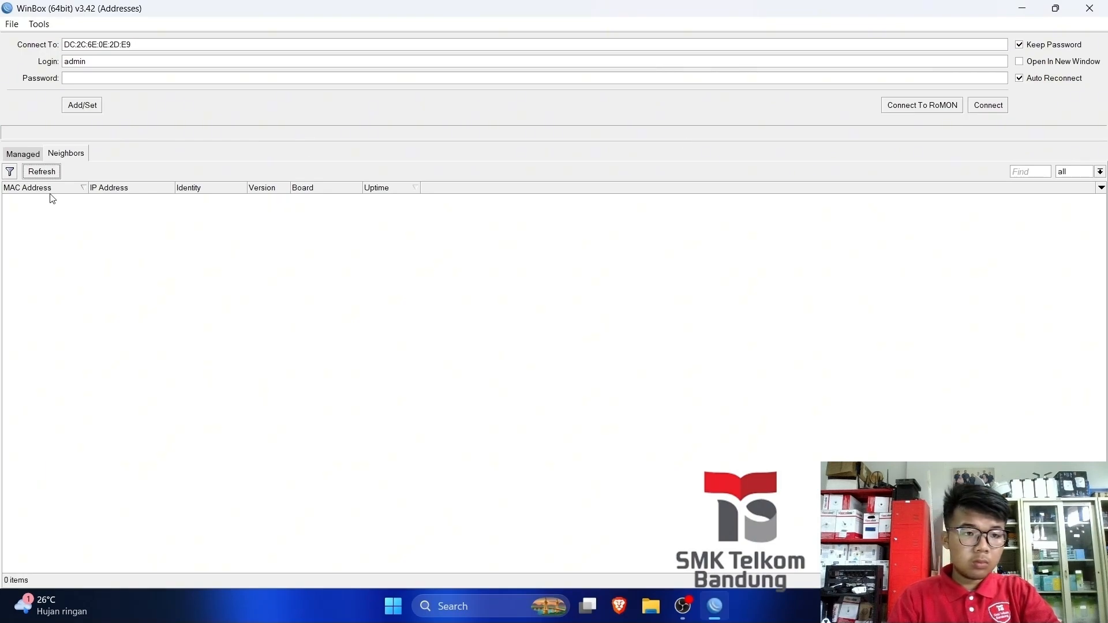
{"action": "left_click", "coordinate": [52, 199]}
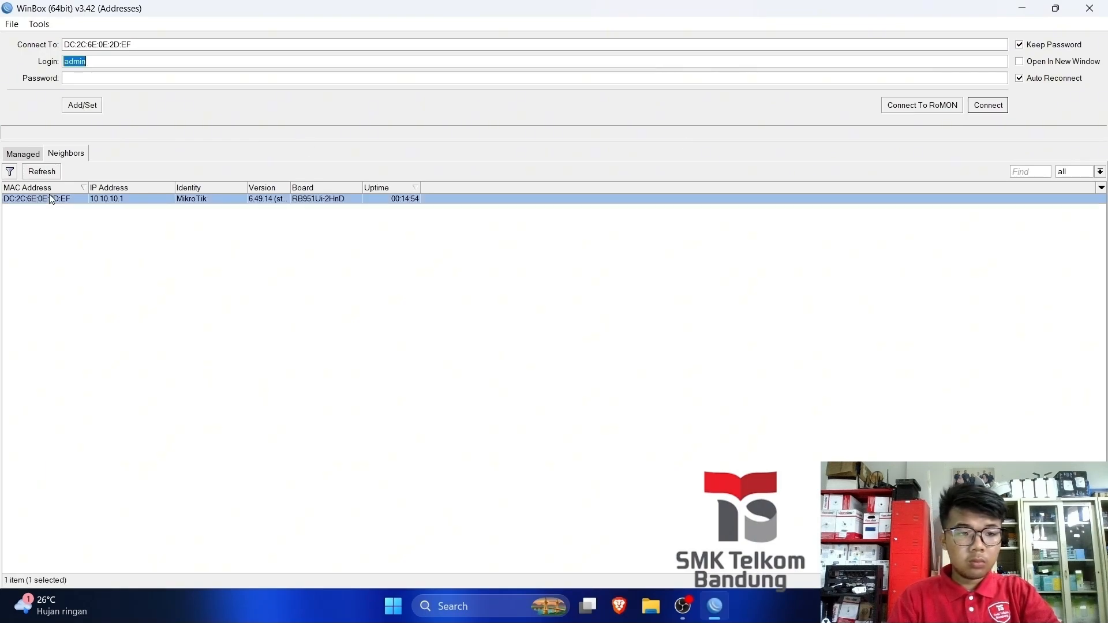
{"action": "left_click", "coordinate": [987, 105]}
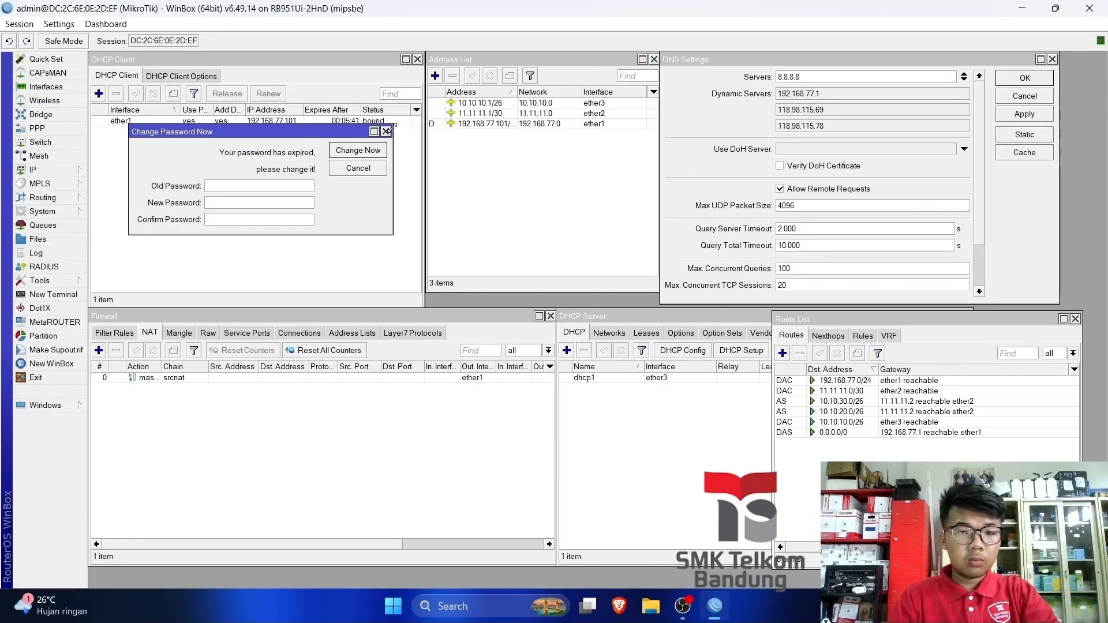
{"action": "left_click", "coordinate": [386, 131]}
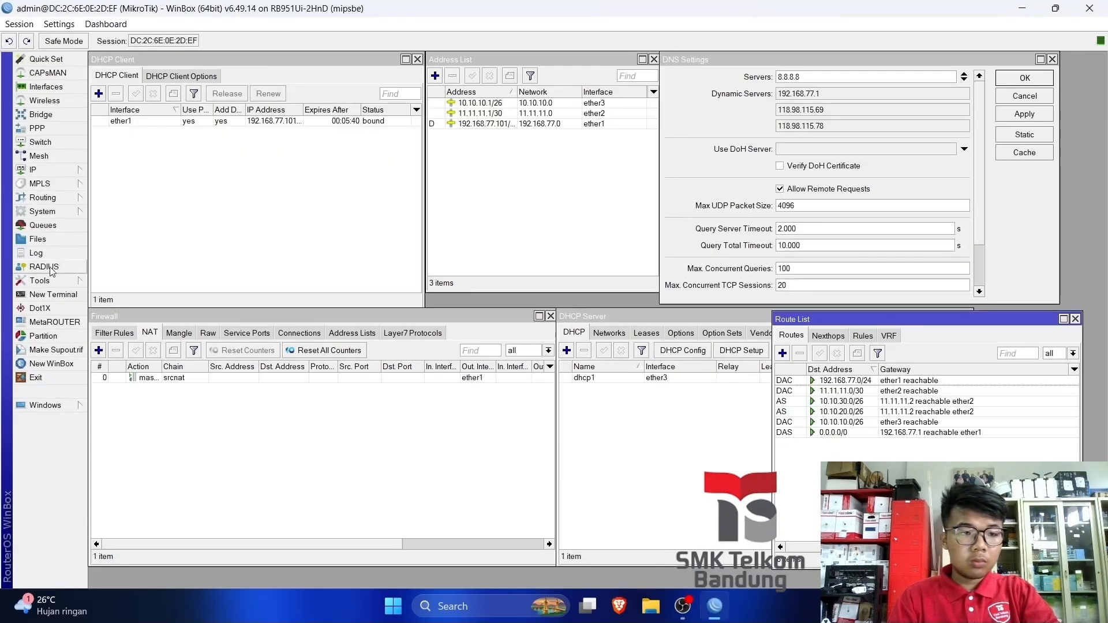
Open a new terminal on the first router, decline the software license display, and leave the new password blank.
{"action": "left_click", "coordinate": [50, 294]}
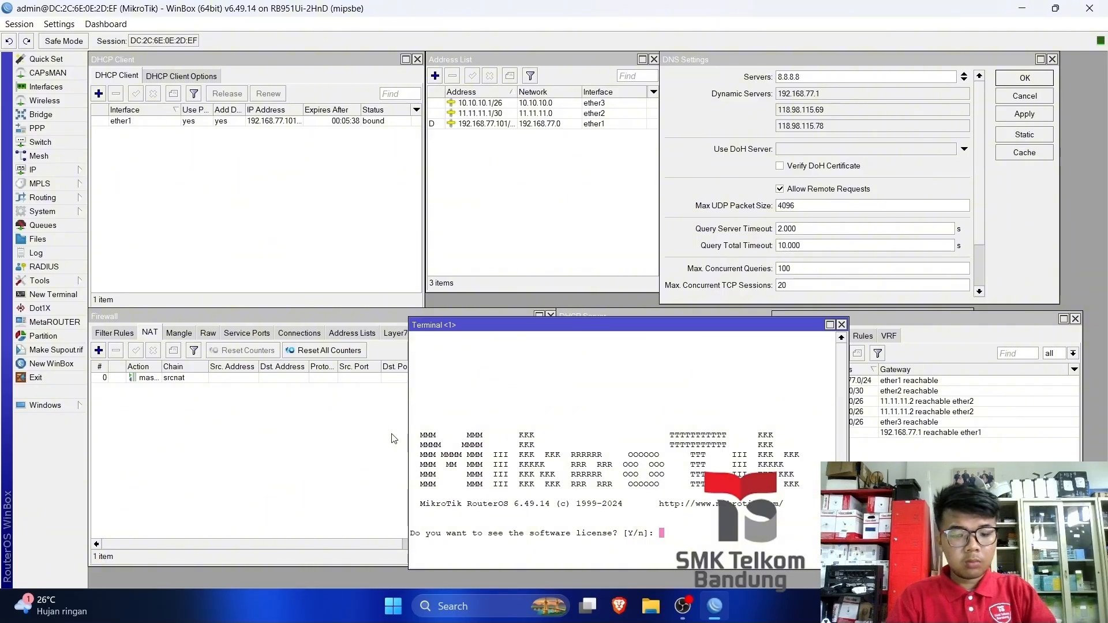
{"action": "type", "text": "n"}
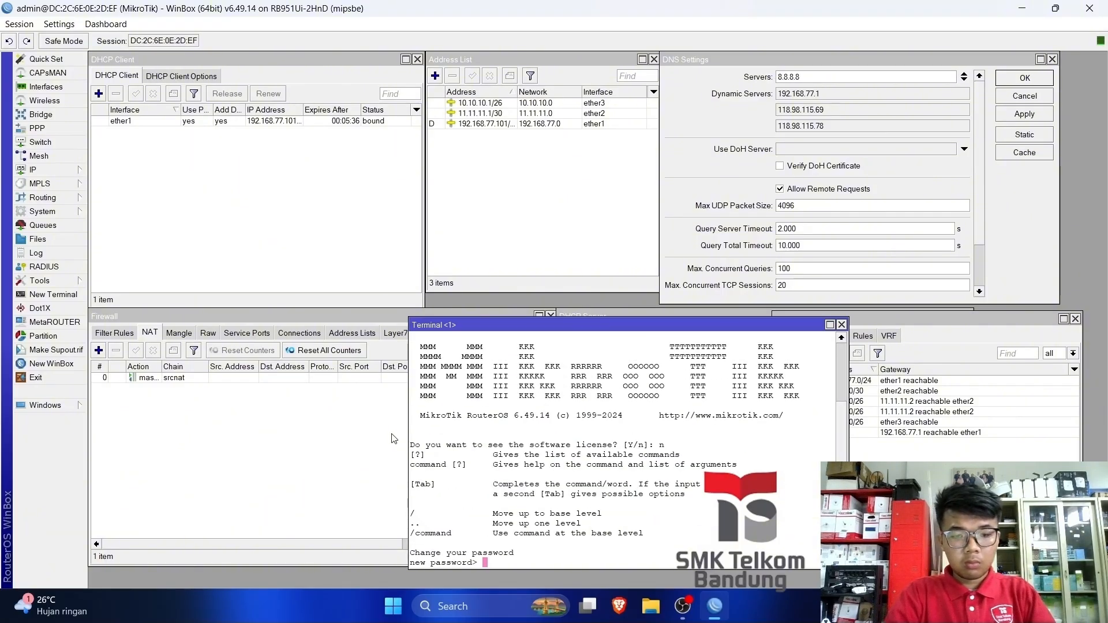
{"action": "key", "text": "Return"}
Ping 10.10.20.1 from the first router and stop the ping after a few replies.
{"action": "type", "text": "ping "}
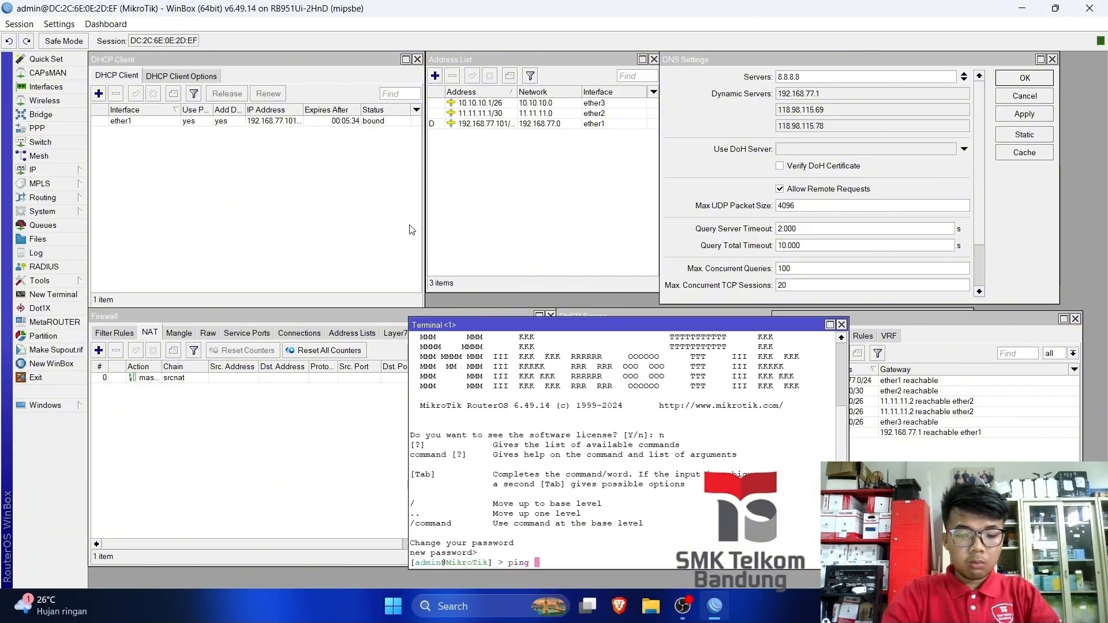
{"action": "type", "text": "10.10.20.1"}
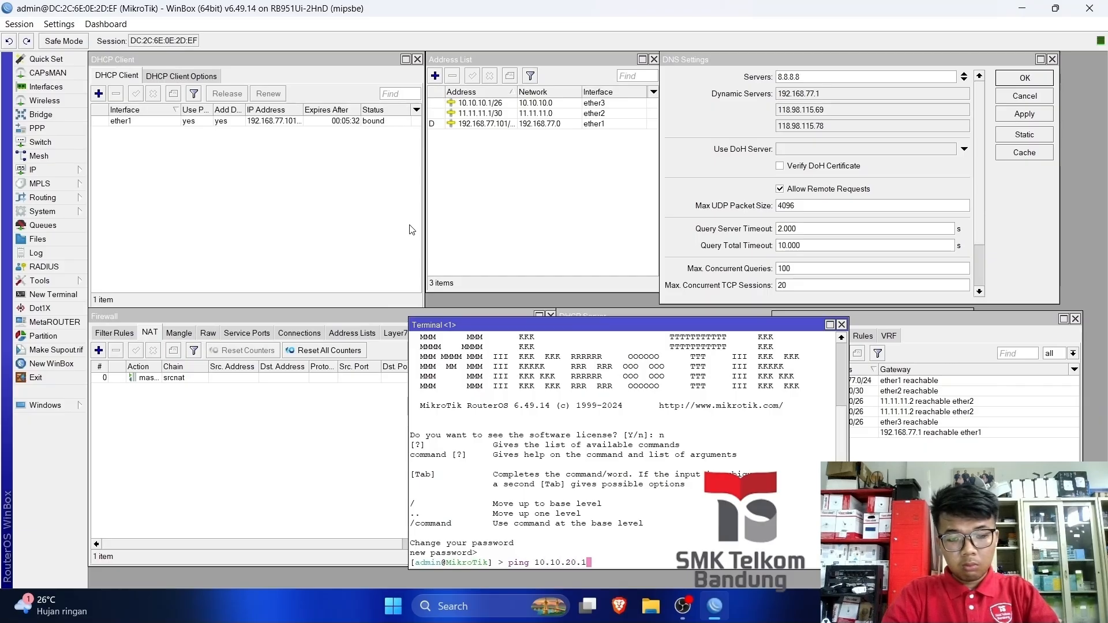
{"action": "key", "text": "Return"}
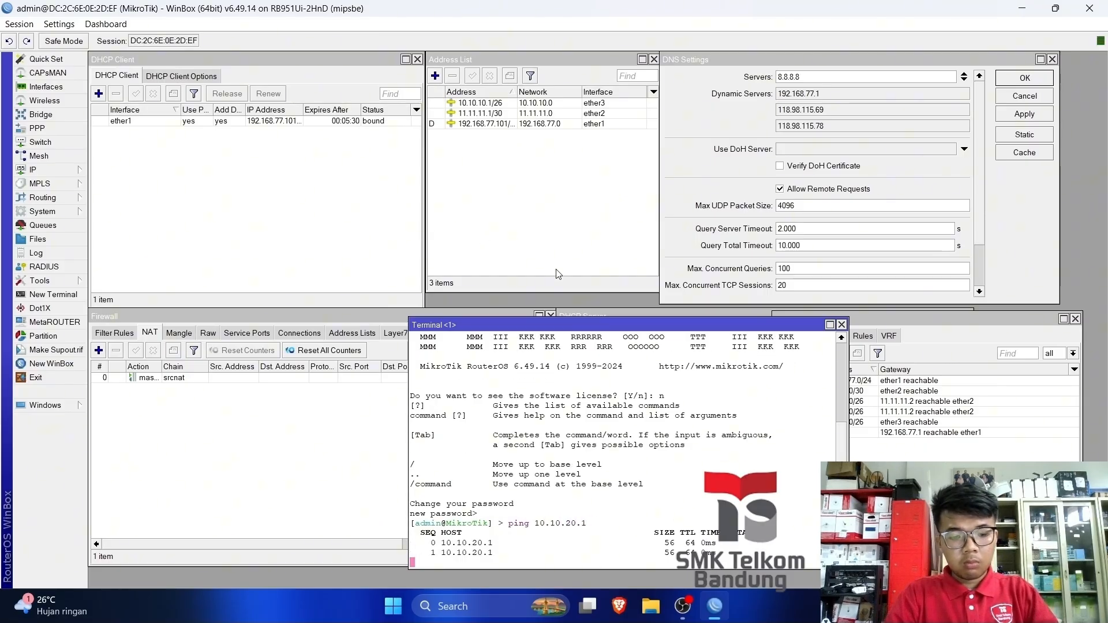
{"action": "key", "text": "ctrl+c"}
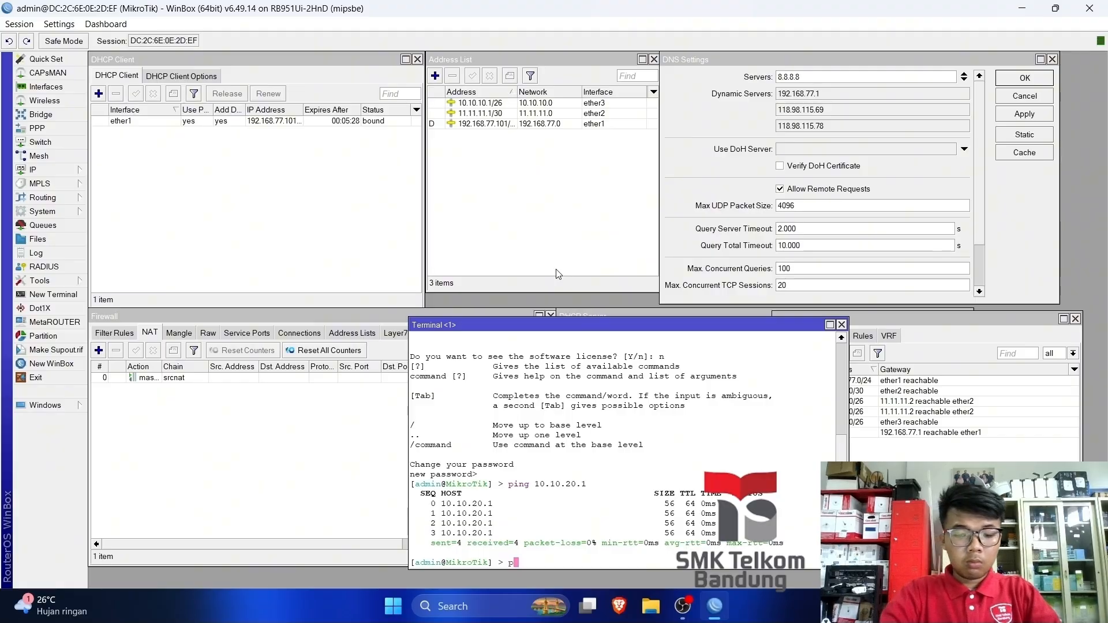
Ping 10.10.30.1 from the first router, stop the ping, and move the terminal window clear of the route list.
{"action": "type", "text": "ping 10.10."}
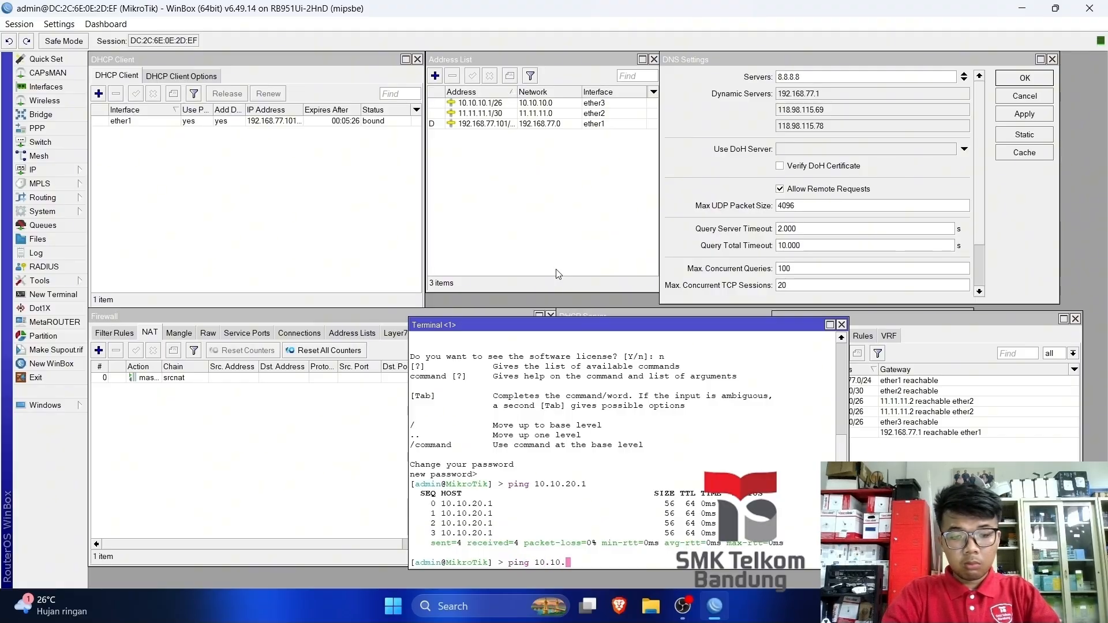
{"action": "type", "text": "30.1"}
{"action": "key", "text": "Return"}
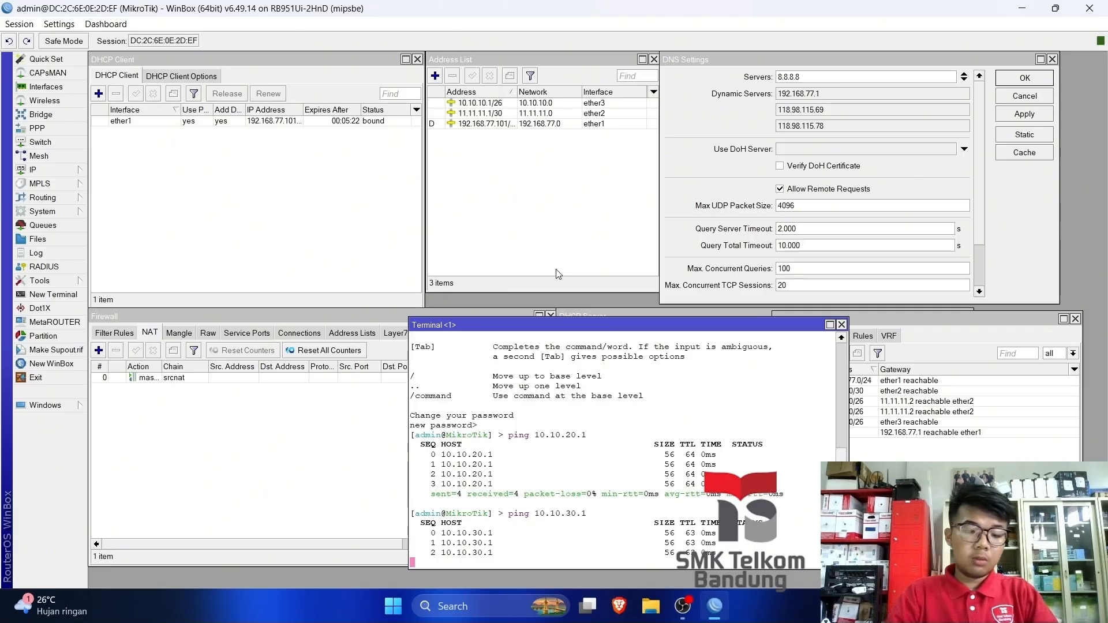
{"action": "key", "text": "ctrl+c"}
{"action": "left_click_drag", "start_coordinate": [696, 330], "coordinate": [629, 309]}
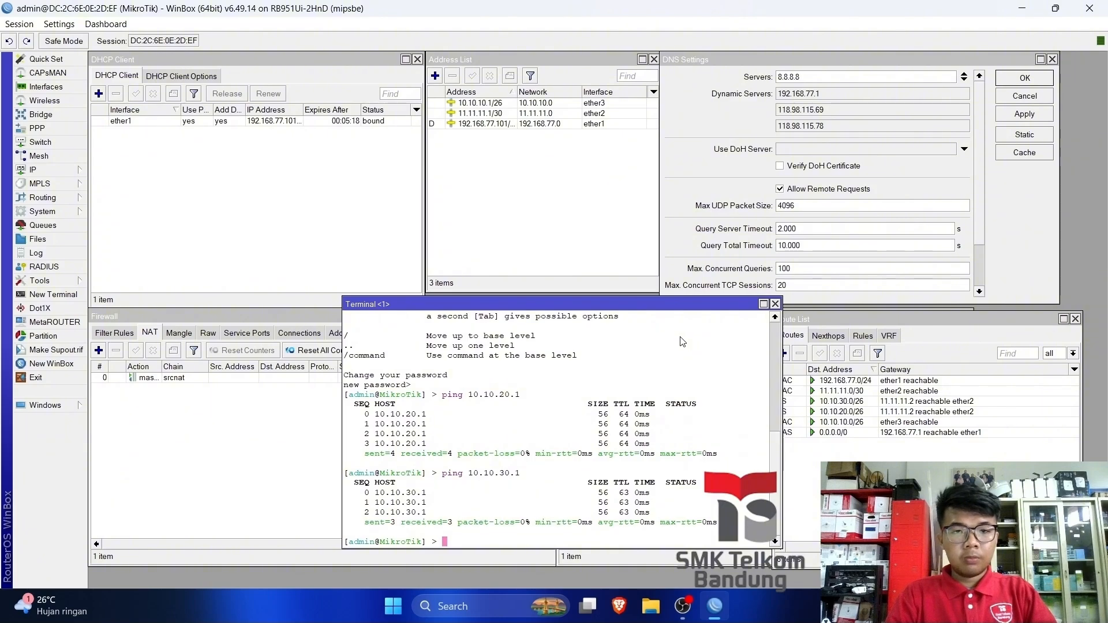